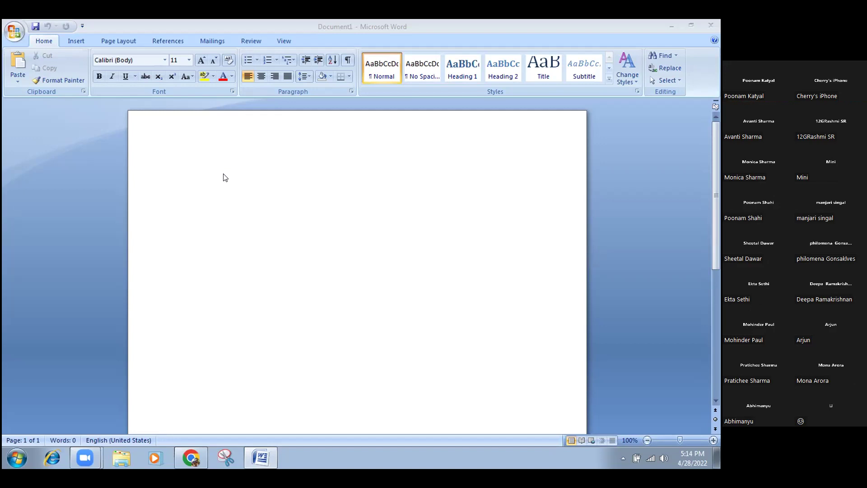
Enter =rand() on the blank page to generate three sample paragraphs.
type("=")
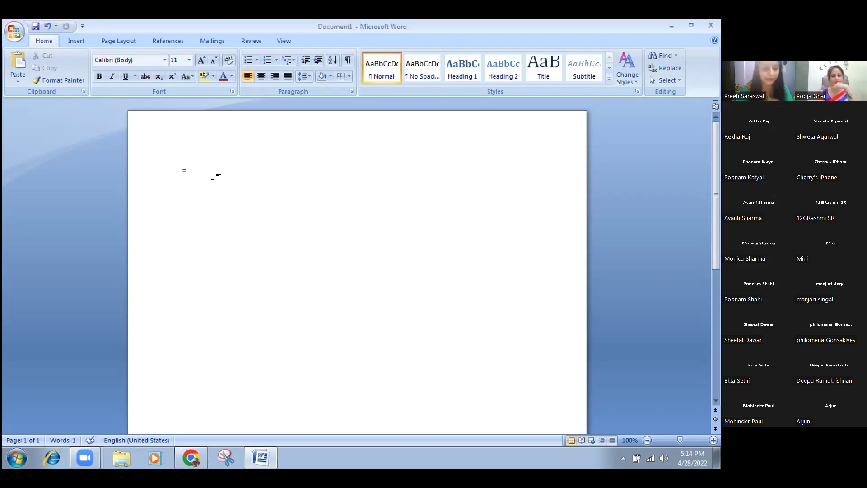
type("rand")
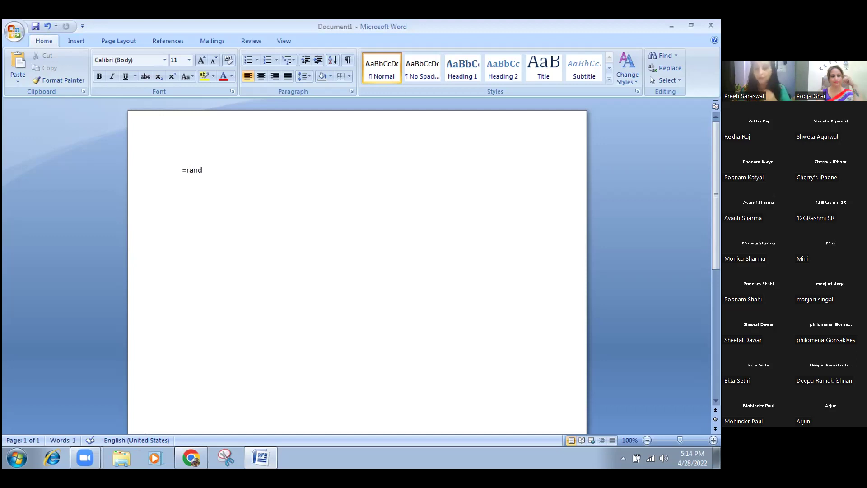
type("(")
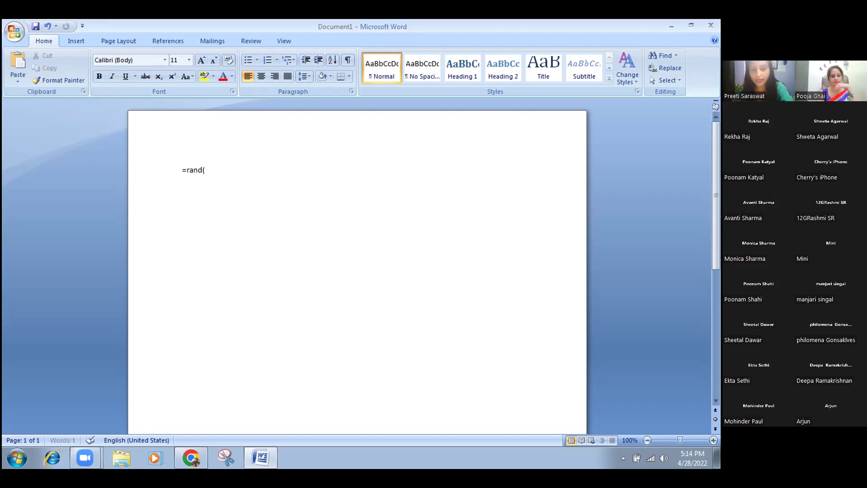
type(")")
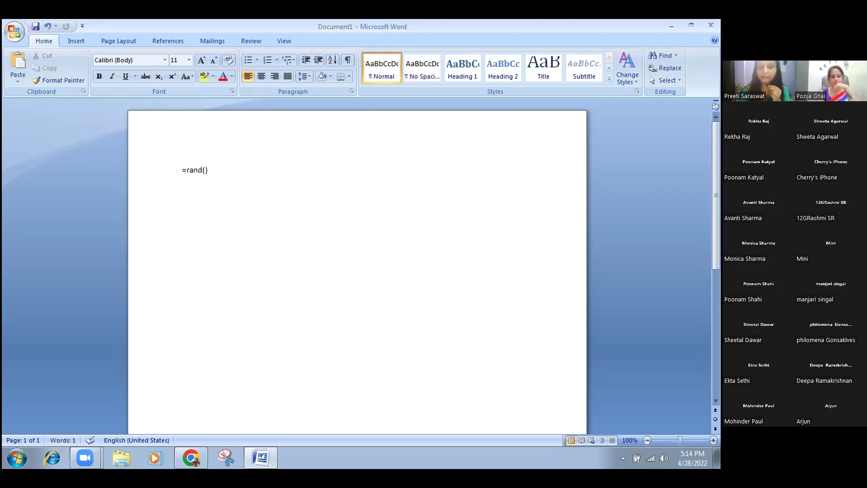
key("Return")
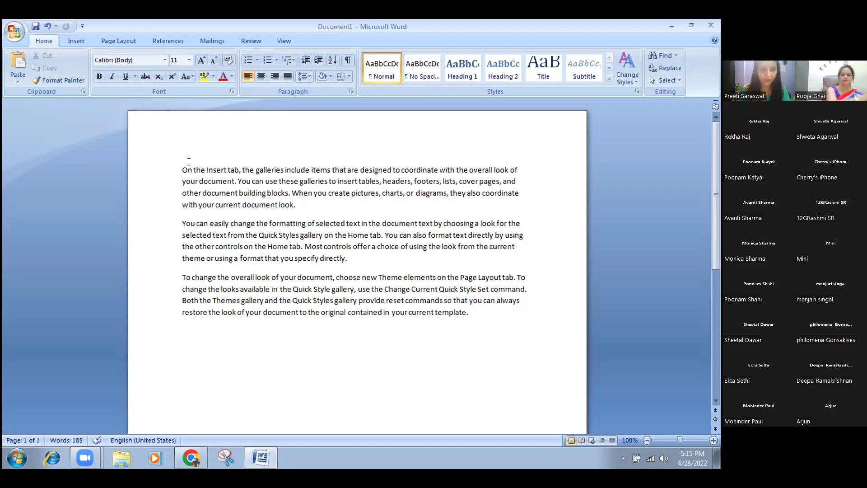
Clear all existing text and enter =rand(3,3) in its place.
key("ctrl+a")
key("Delete")
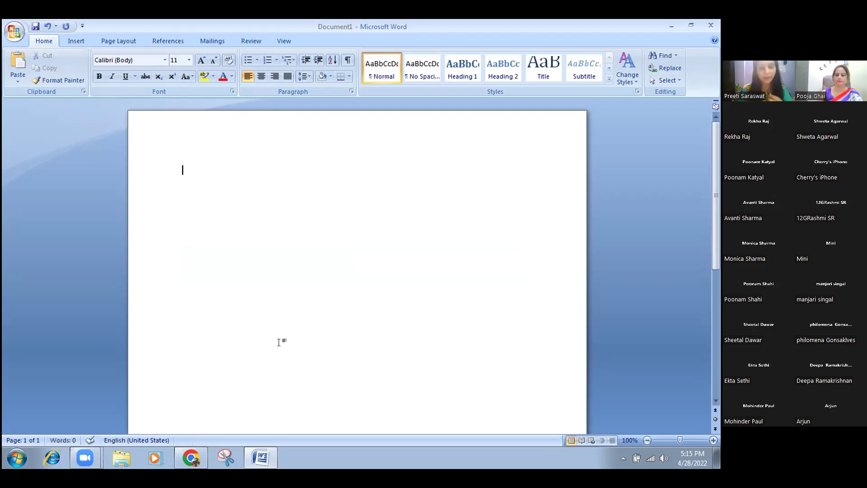
type("=")
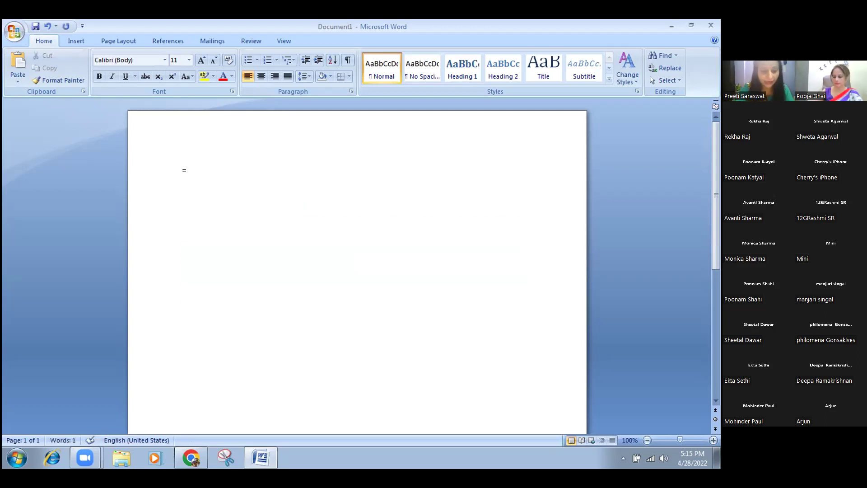
type("rand")
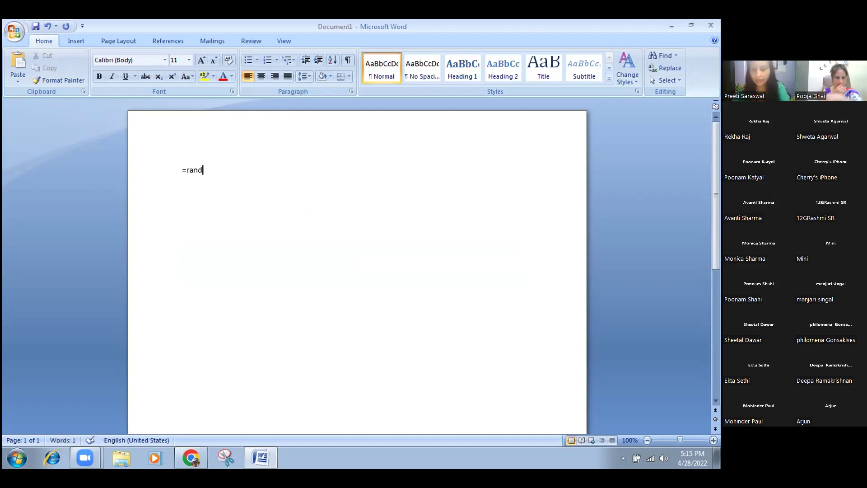
type("(")
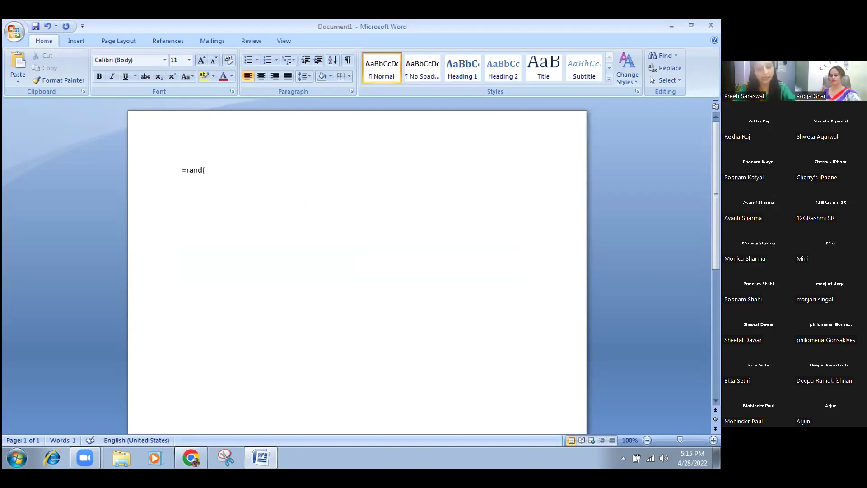
type("3")
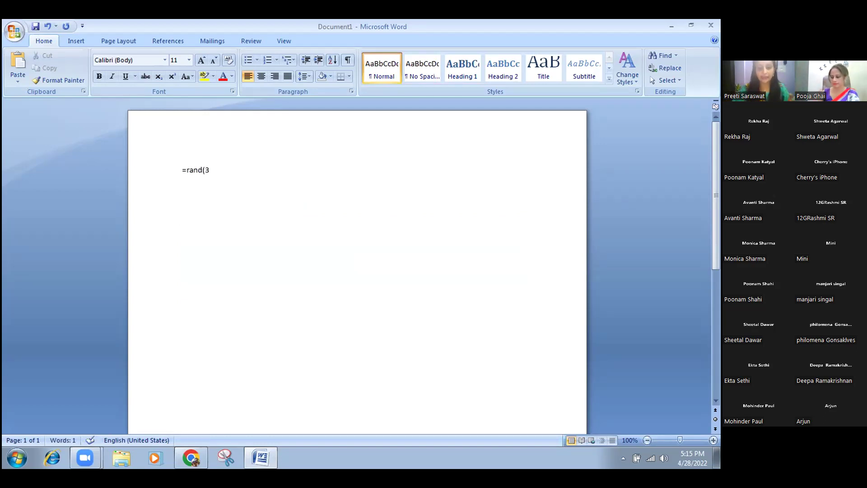
type(",3")
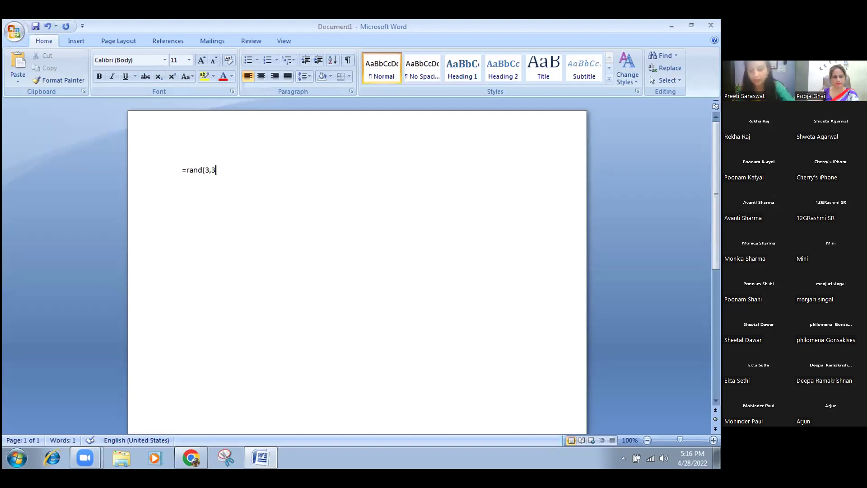
type(")")
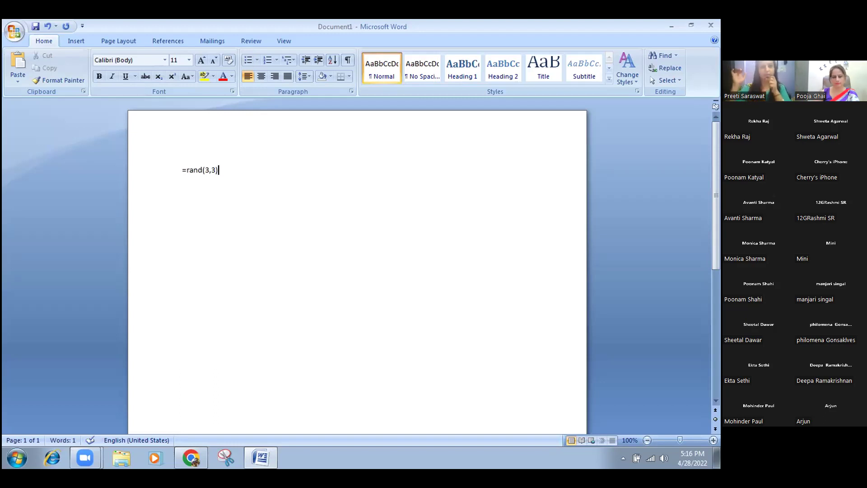
key("Return")
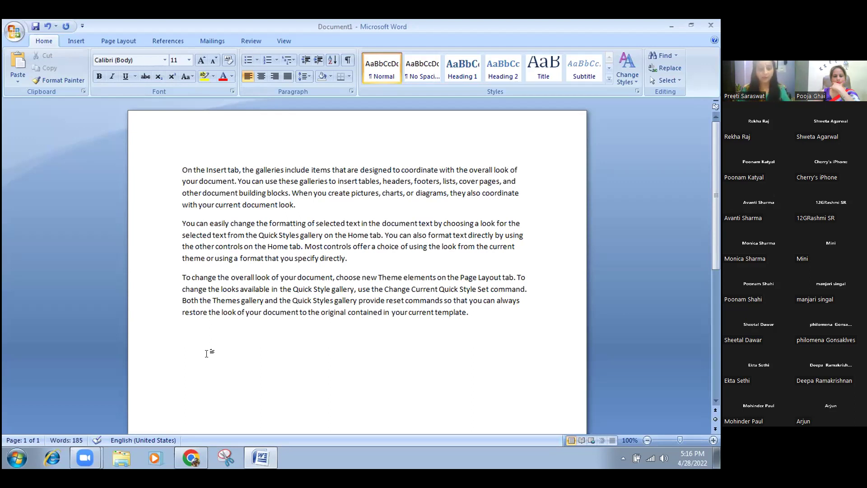
Delete the three sample paragraphs and enter =rand(4,8) instead.
left_click_drag(179, 168, 470, 312)
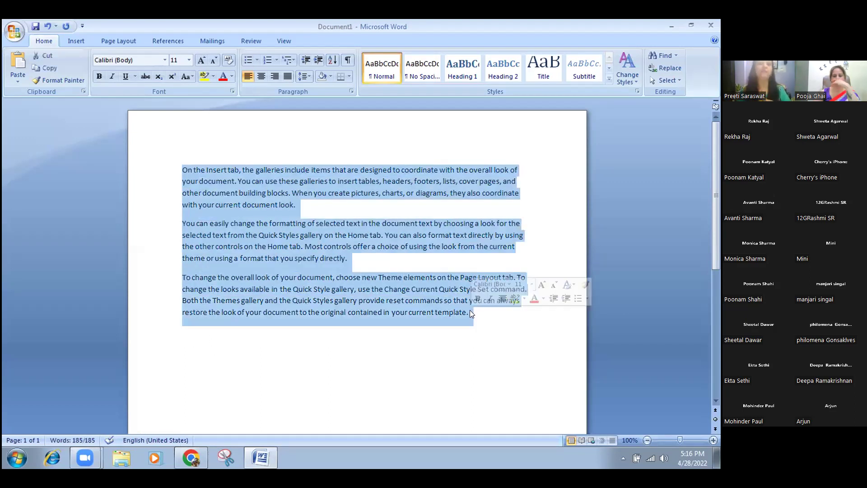
key("Delete")
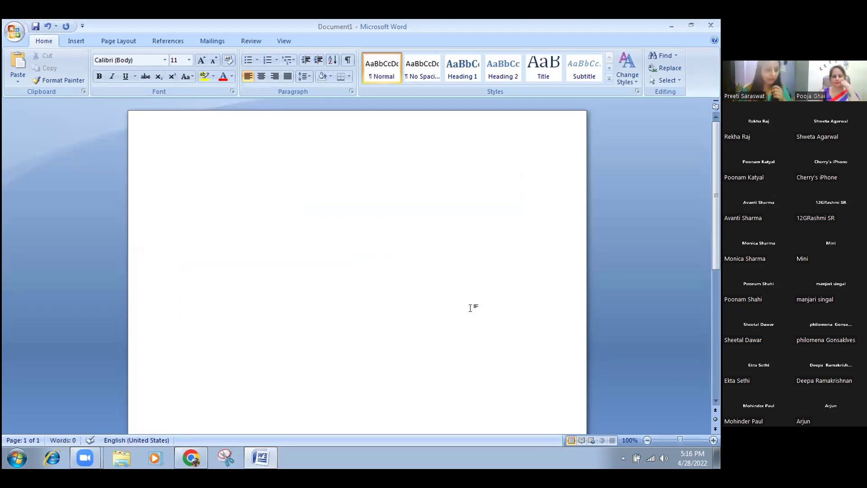
type("=")
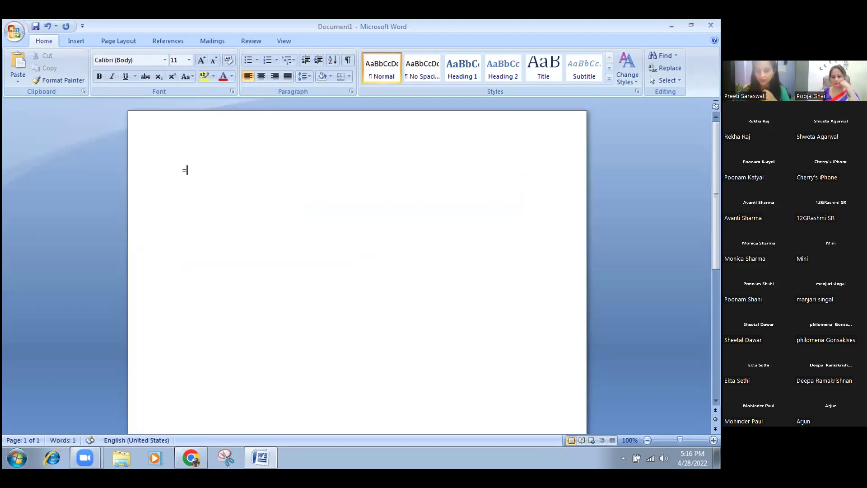
type("ra")
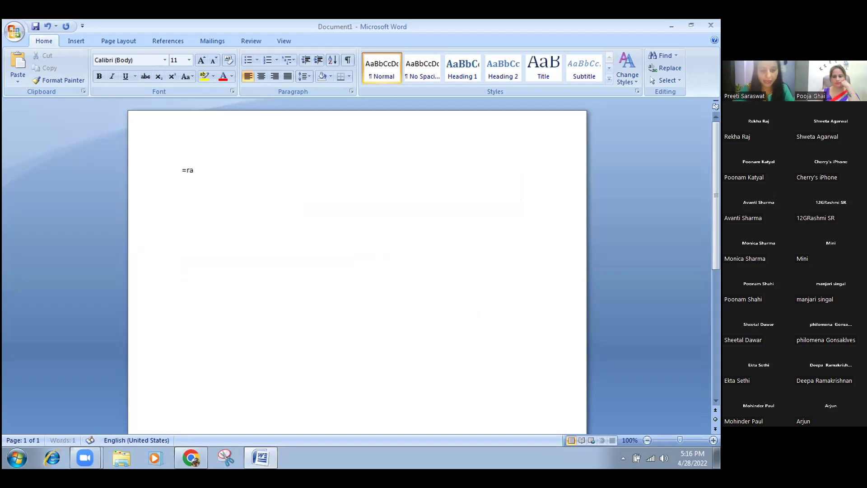
type("nd")
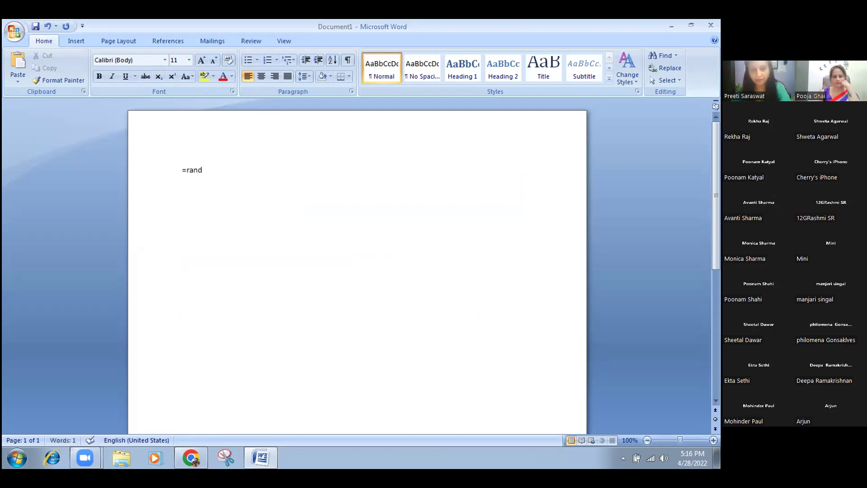
type("(")
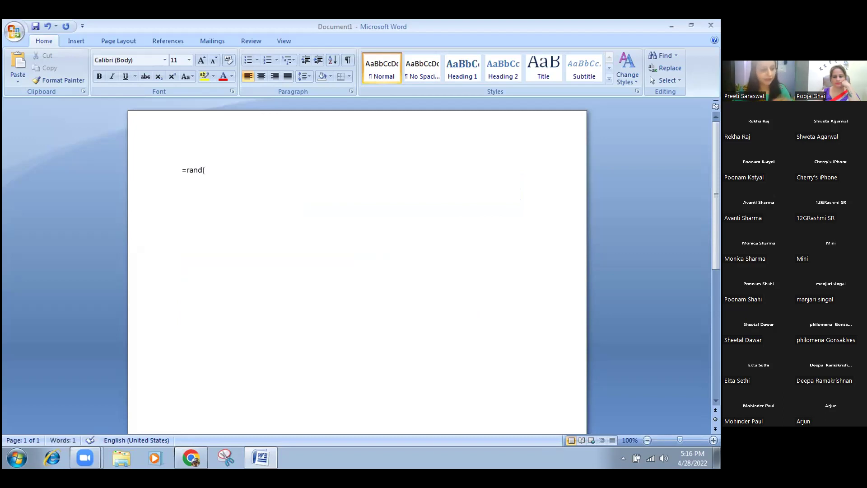
type("4")
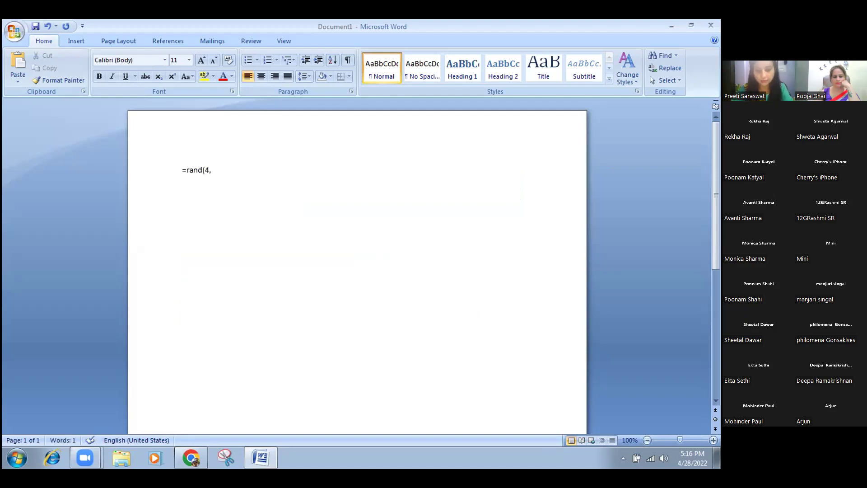
type(",8")
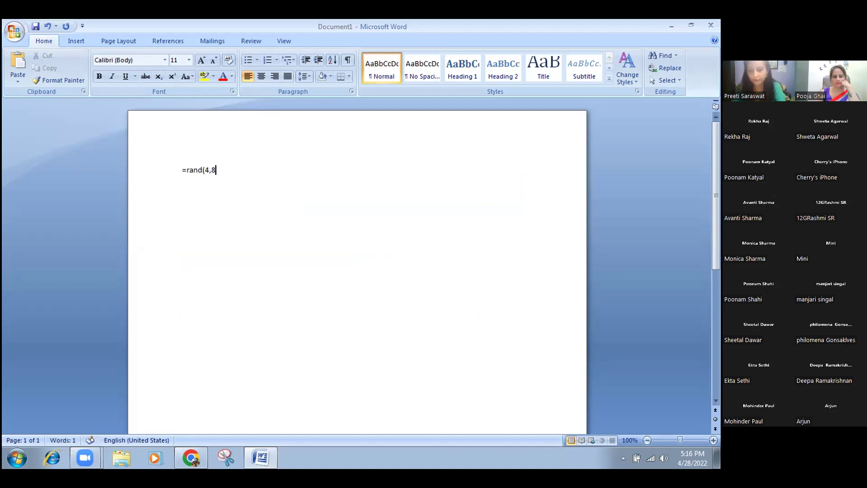
type(")")
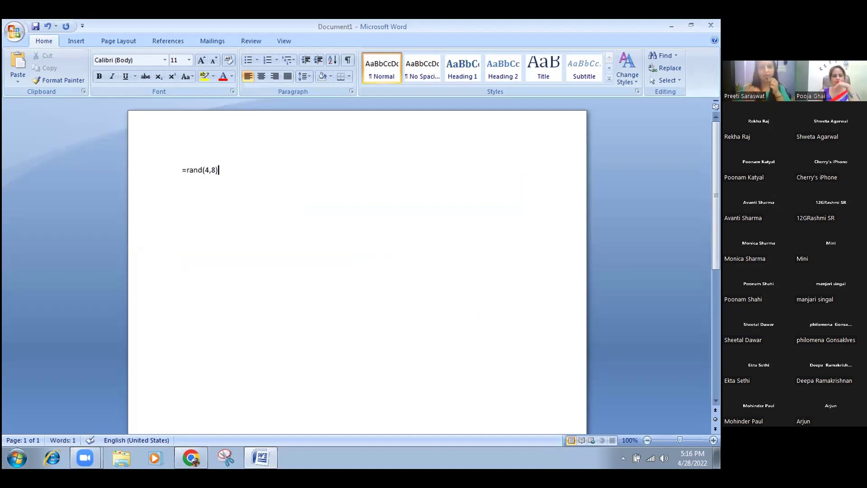
key("Return")
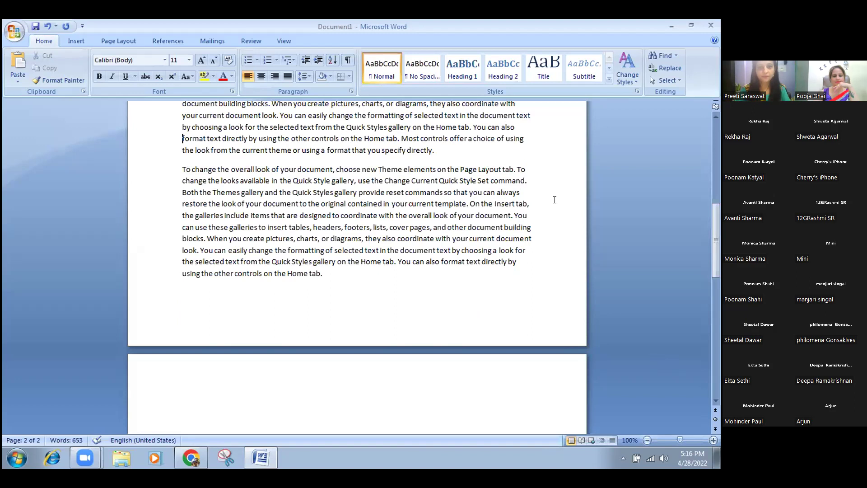
Place the cursor at the start of the 'Both the Themes gallery' paragraph.
scroll(555, 200, "up", 3)
scroll(555, 199, "up", 3)
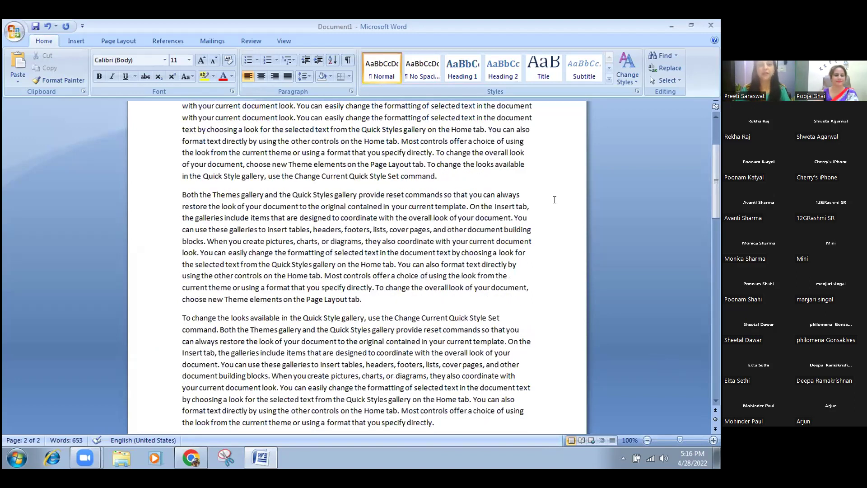
scroll(555, 200, "up", 3)
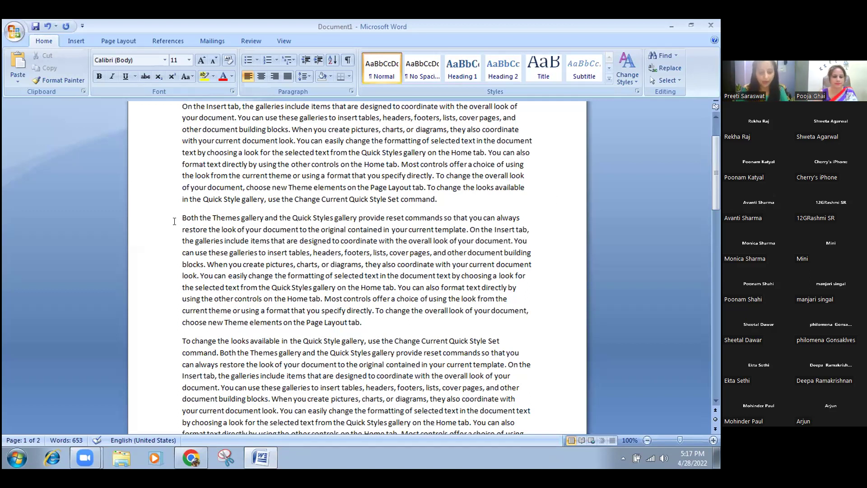
left_click(178, 218)
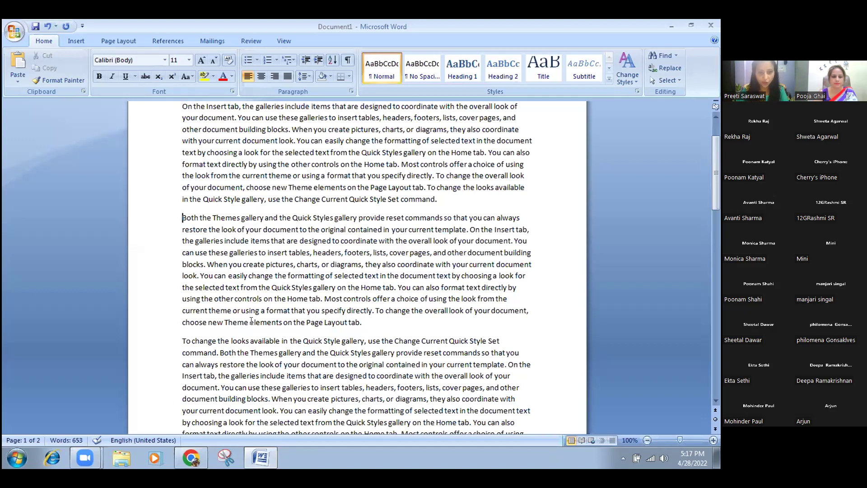
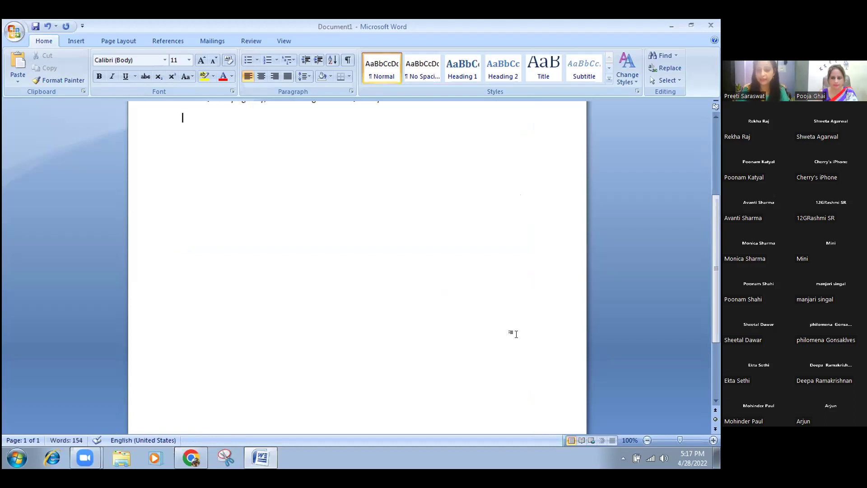
On the empty line below the paragraph, enter =RAND() to generate three sample paragraphs.
key("Up")
scroll(518, 334, "up", 3)
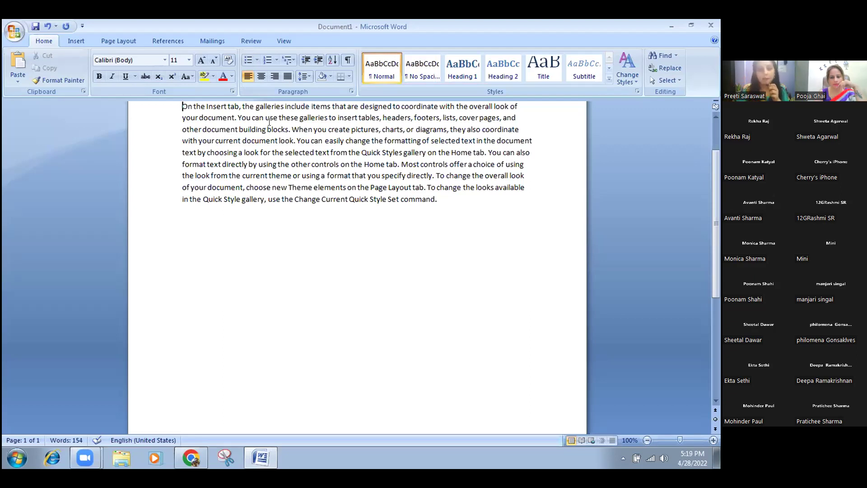
key("ctrl+End")
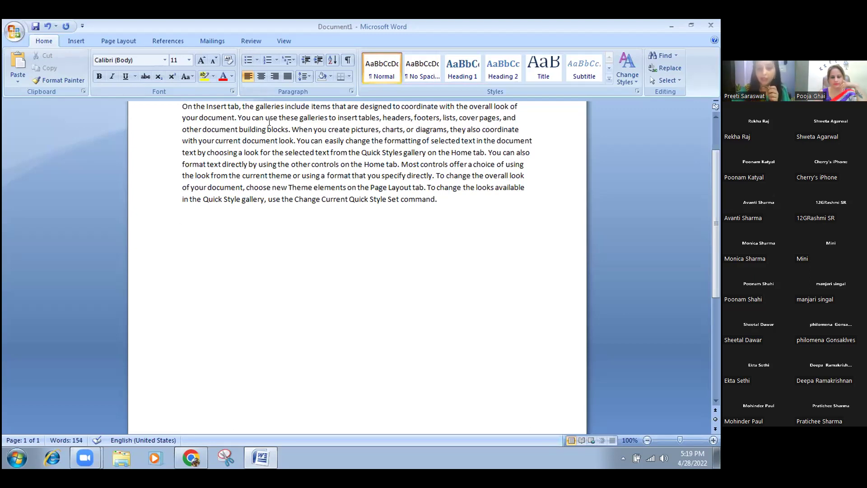
type("=")
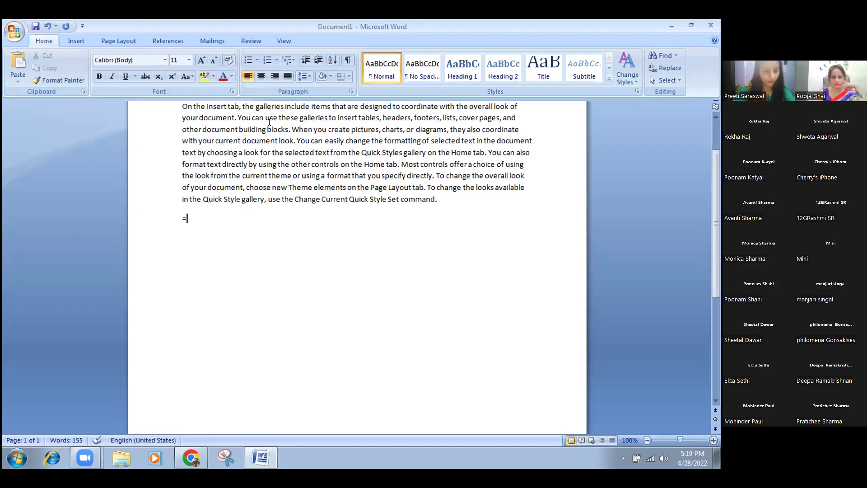
type("RAND")
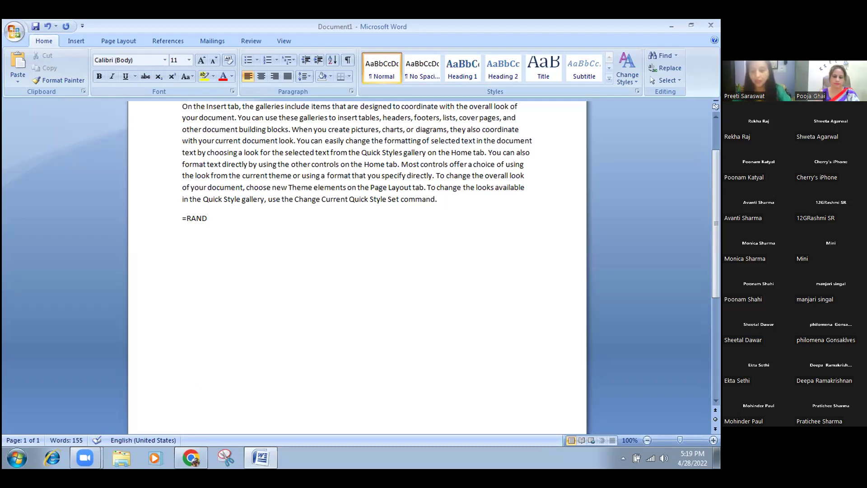
type("()")
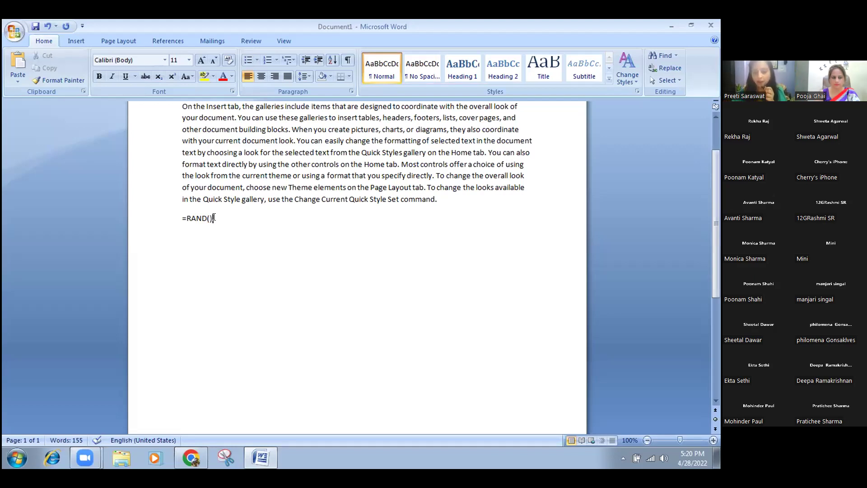
key("Return")
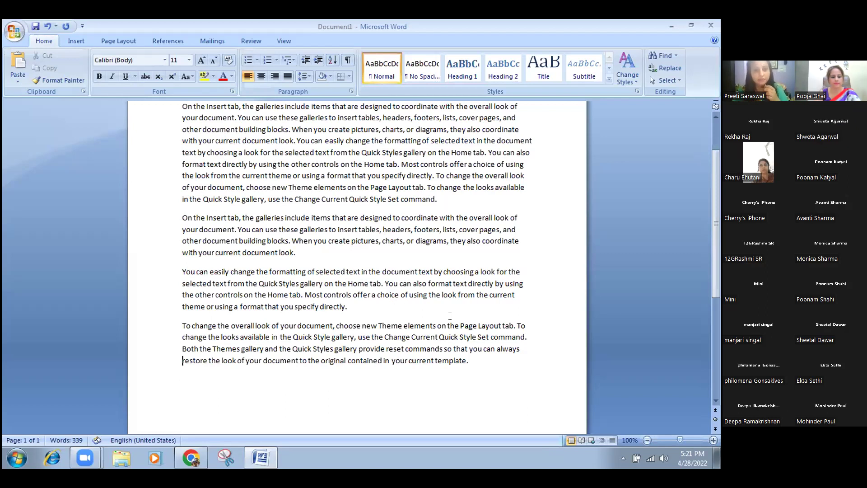
Insert a blank line after 'command.' at the end of the first paragraph.
key("ctrl+Home")
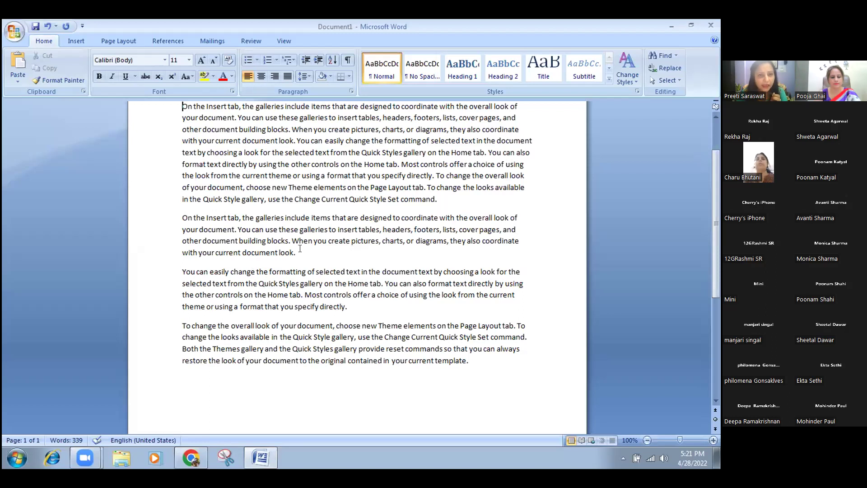
left_click(437, 199)
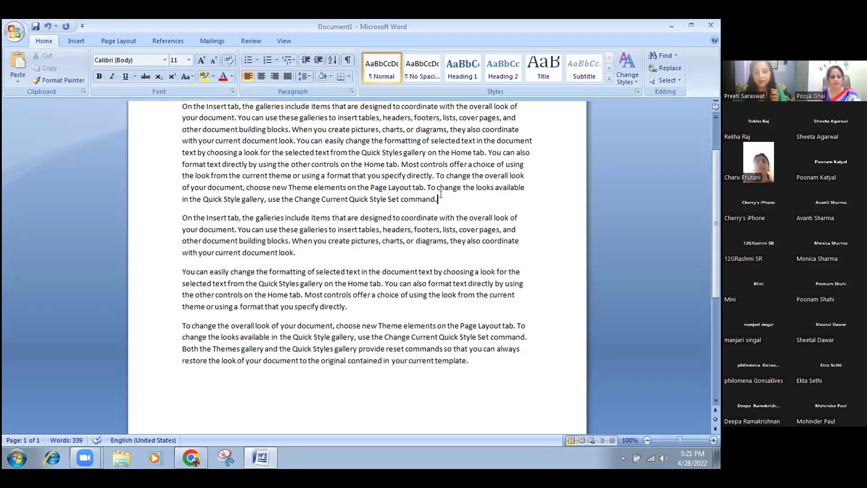
key("Return")
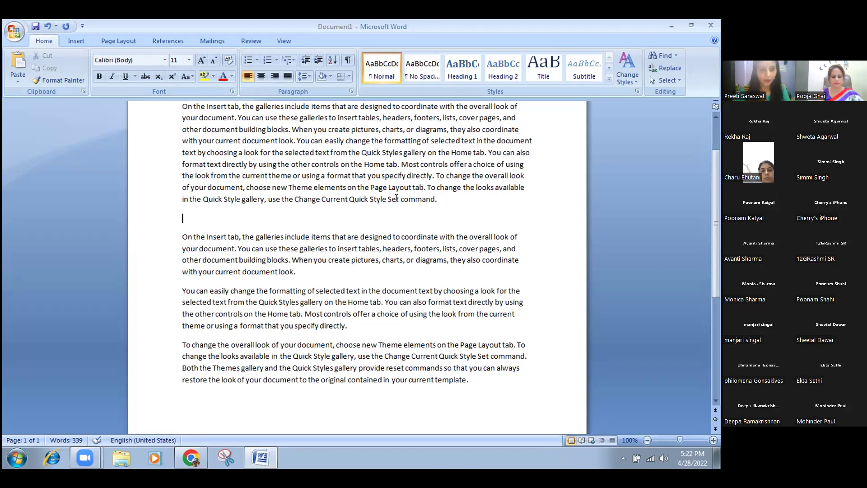
Delete the three generated paragraphs and start a new line after the first paragraph.
left_click_drag(182, 237, 473, 373)
key("Delete")
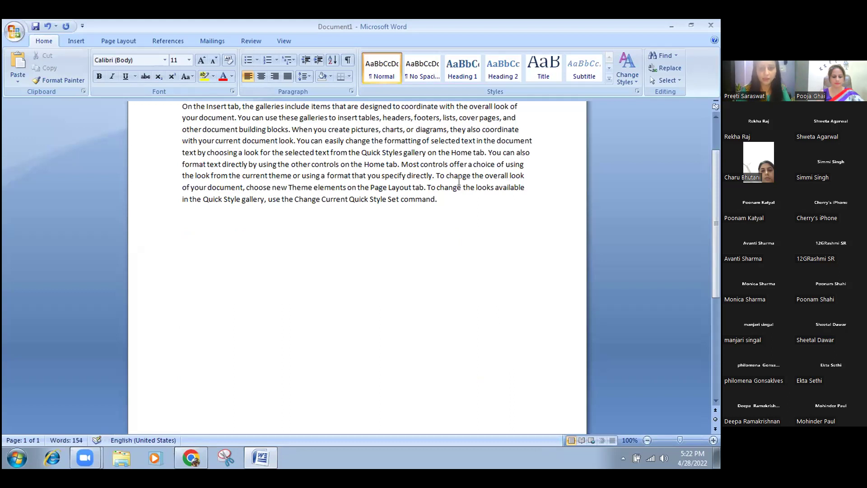
left_click(441, 196)
key("Return")
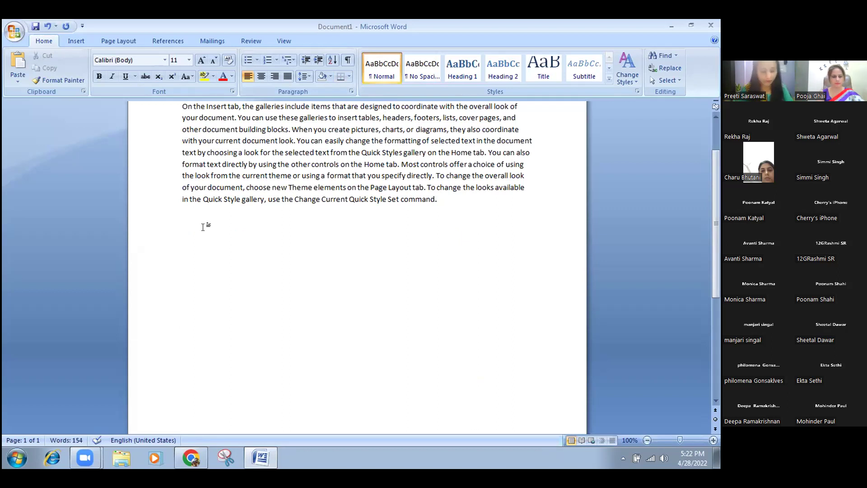
Turn --- into a thin border line under the paragraph, then type ___ below it.
type("---")
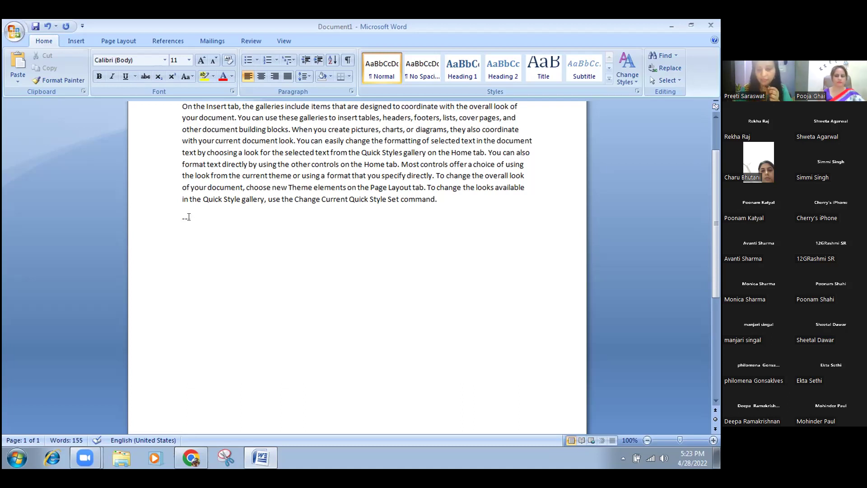
key("Return")
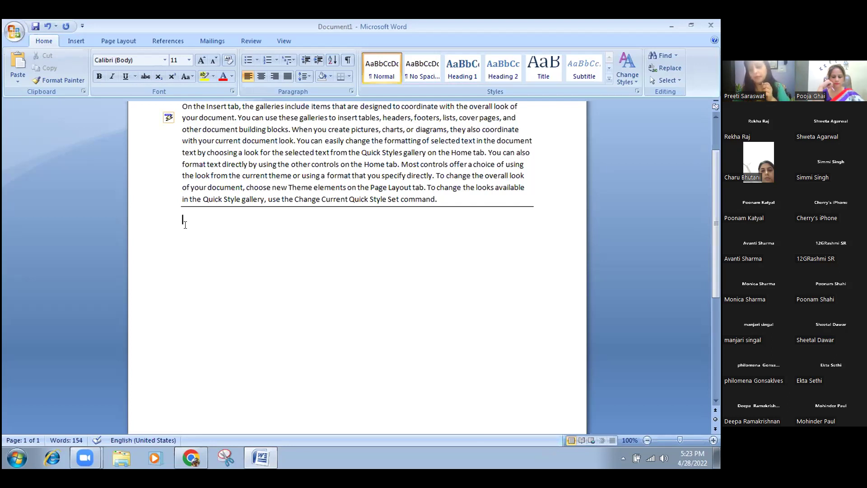
type("___")
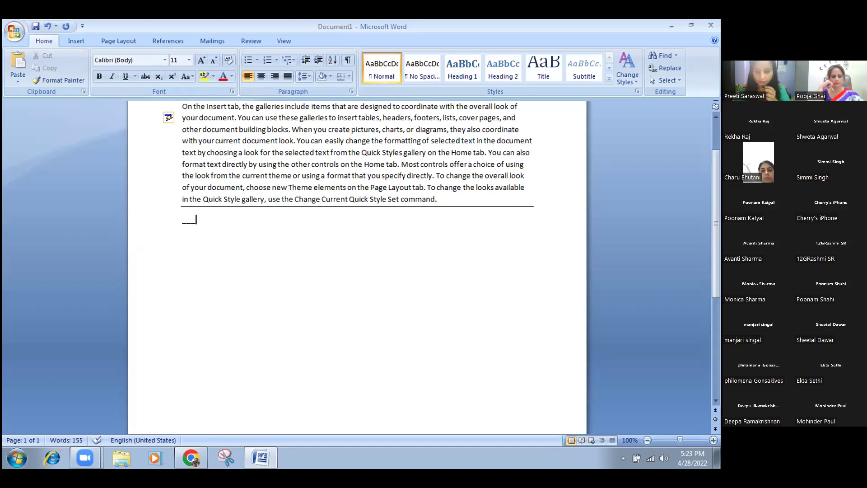
Convert the underscores into a thick solid rule and type *** on the next line.
key("Return")
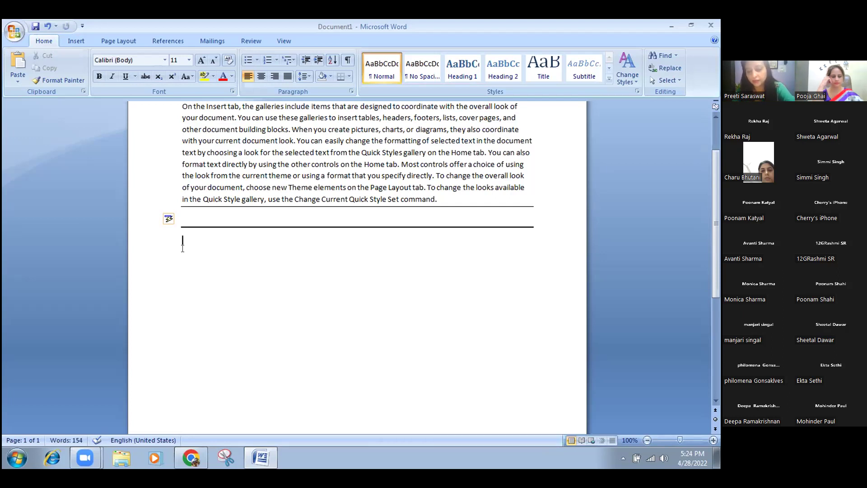
type("***")
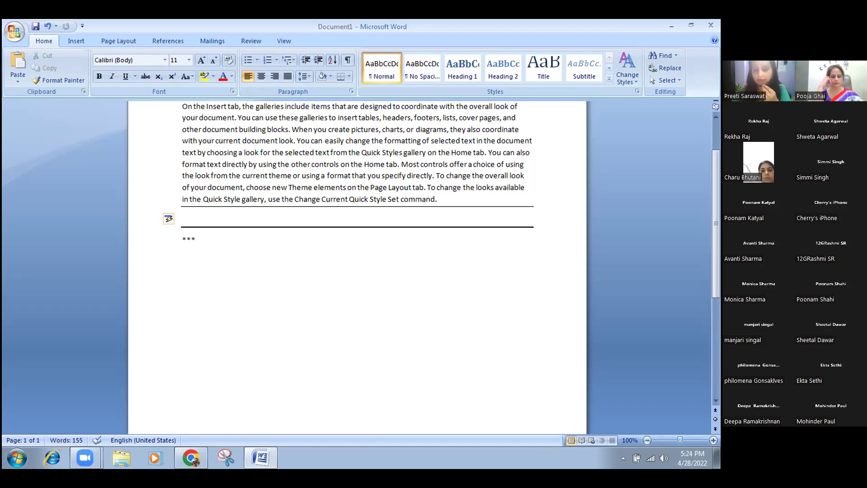
Convert *** into a dotted rule, === into a double rule, and ### into a thick triple rule.
key("Return")
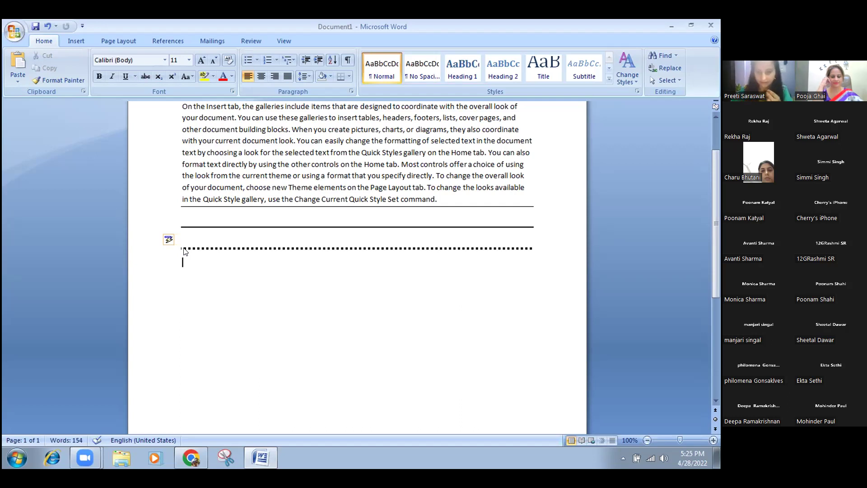
type("===")
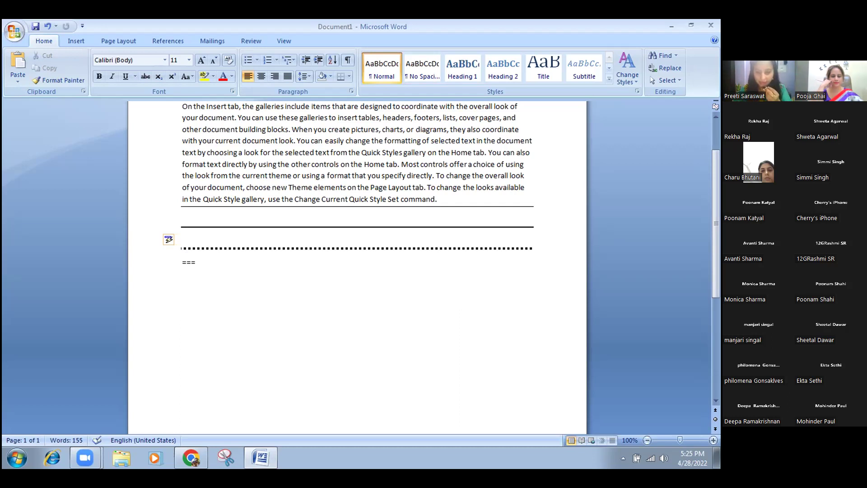
key("Return")
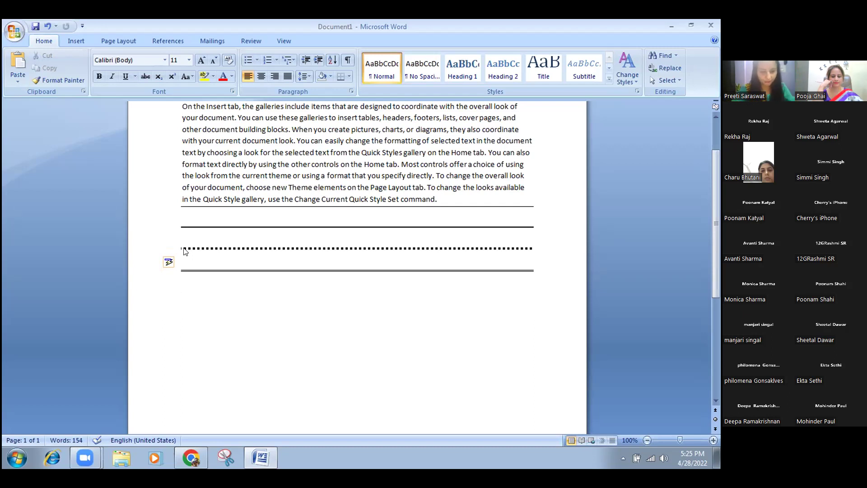
type("###")
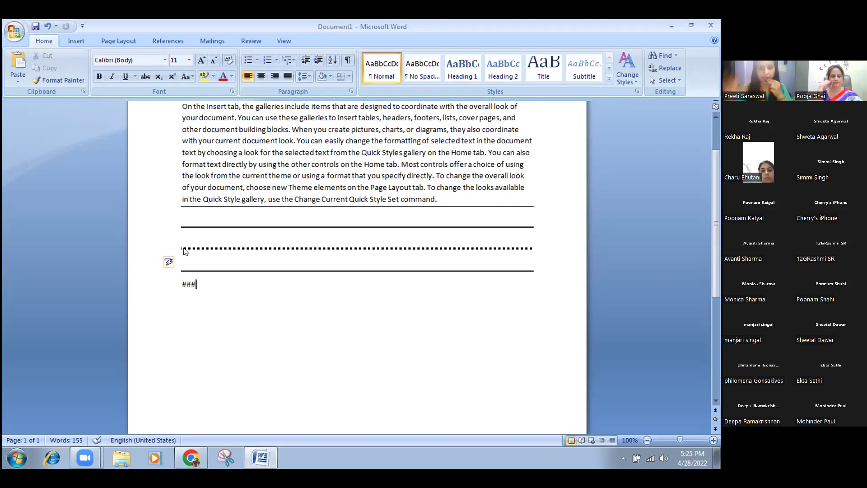
key("Return")
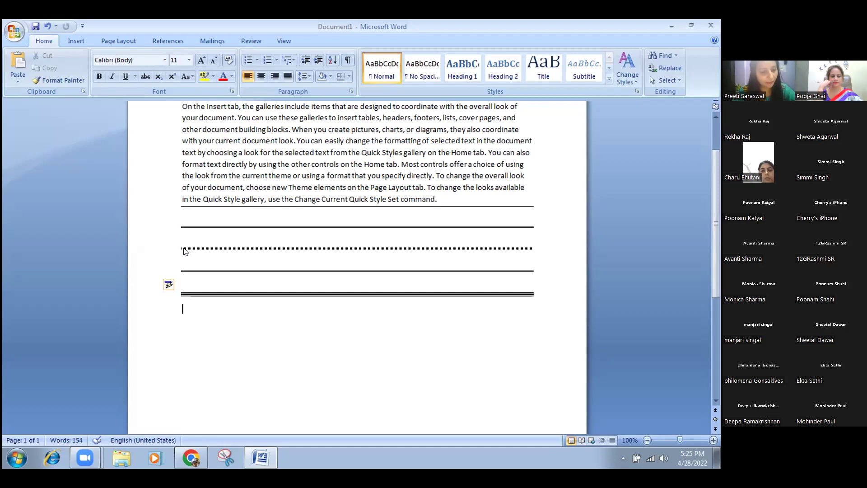
Turn ~~~ into a wavy border below the triple rule and start another tilde row.
type("~~~")
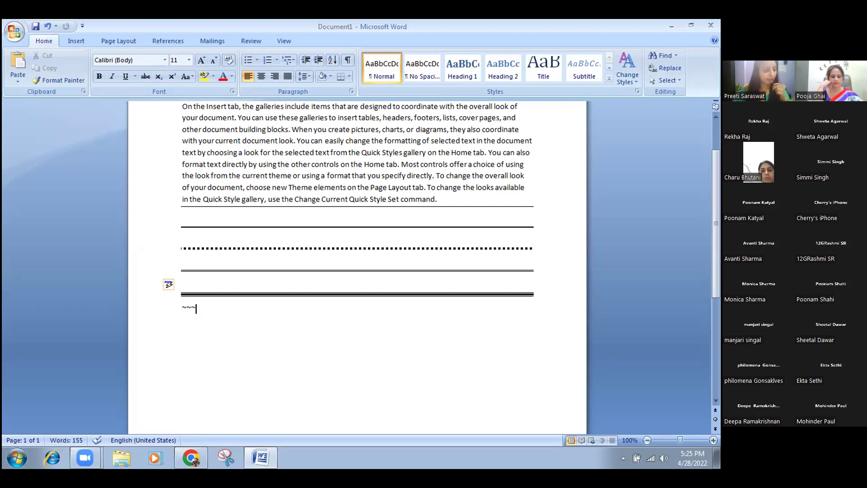
key("Return")
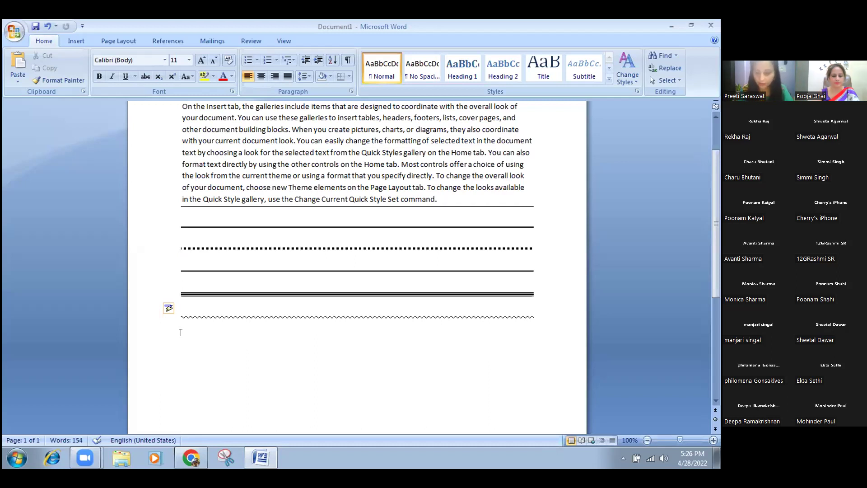
type("~~~")
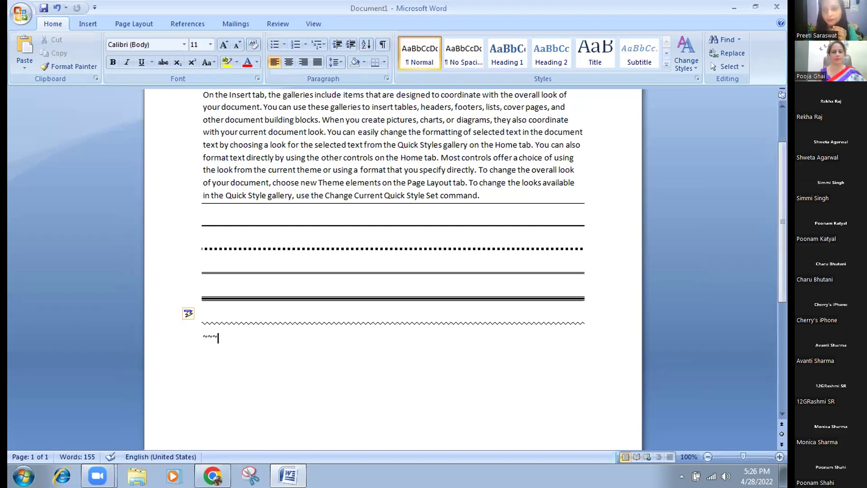
Convert the second row of tildes into another wavy rule.
key("Return")
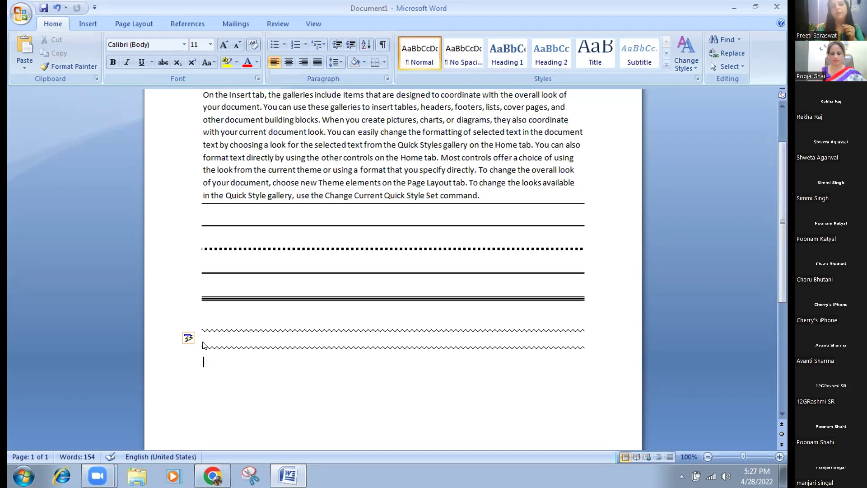
Show the Insert ribbon and start a new line below the wavy rules with '('.
left_click(90, 22)
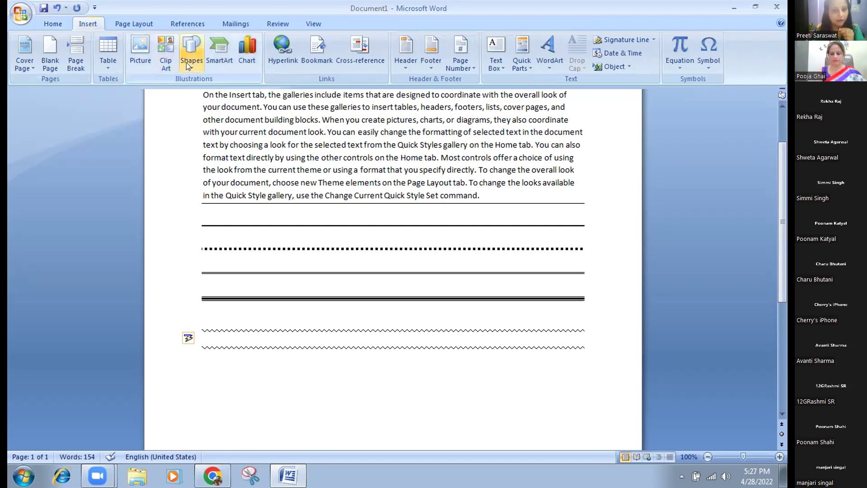
left_click(108, 169)
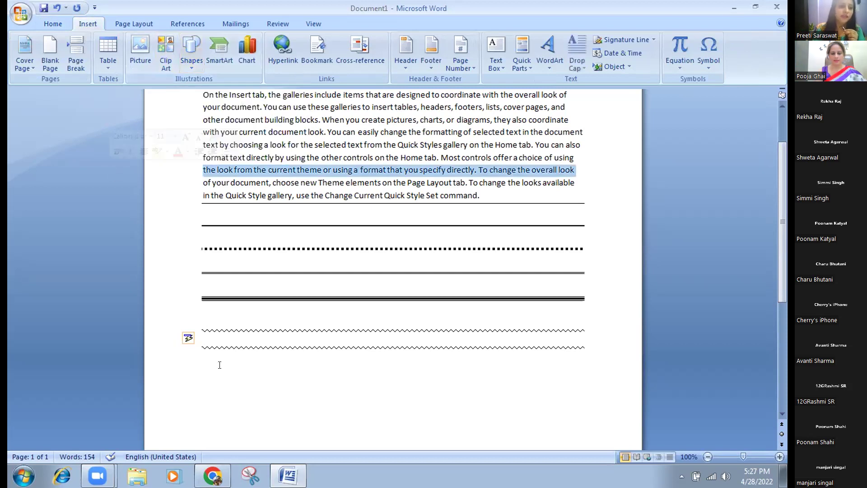
left_click(225, 381)
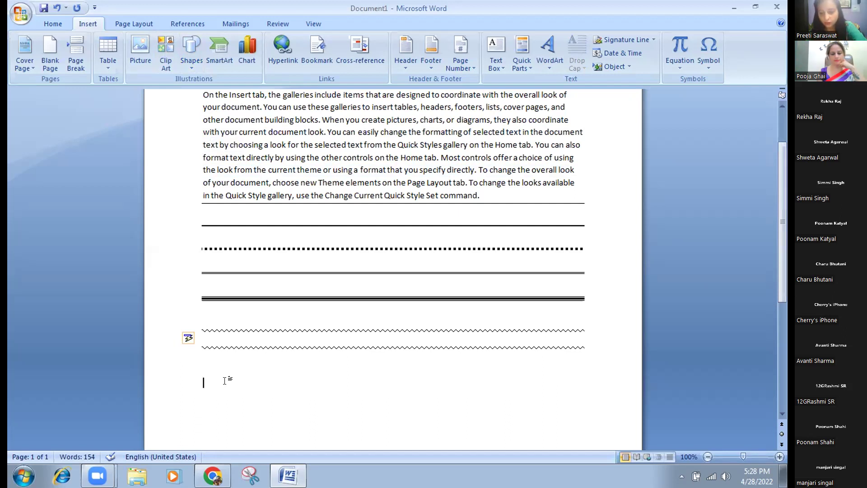
type("(")
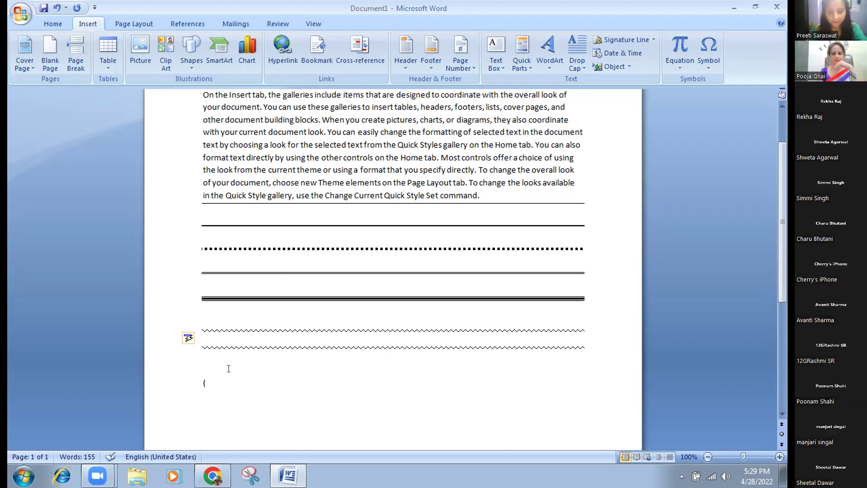
Replace the '(###' line below the wavy rules with three tildes (~~~).
type("###")
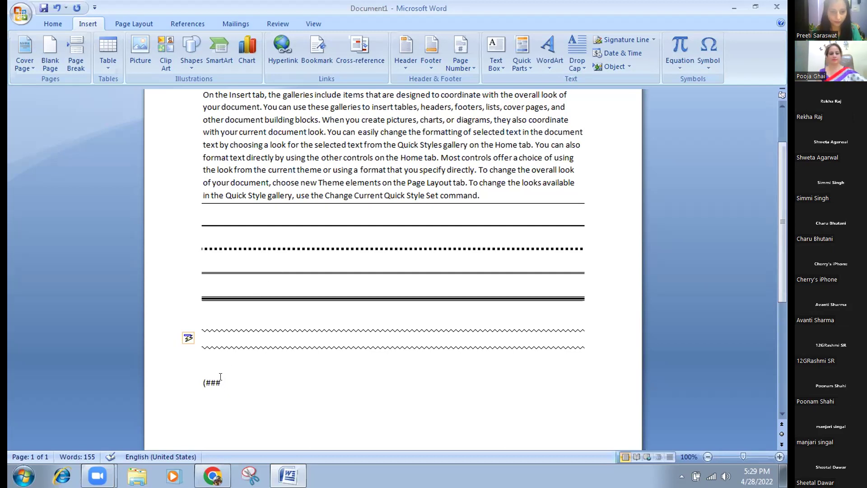
left_click(165, 395)
key("Delete")
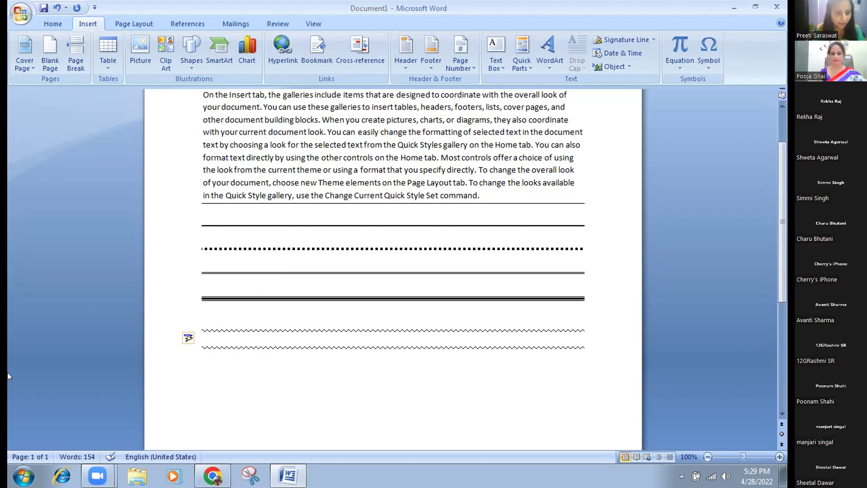
type("~~")
key("BackSpace")
type("~~")
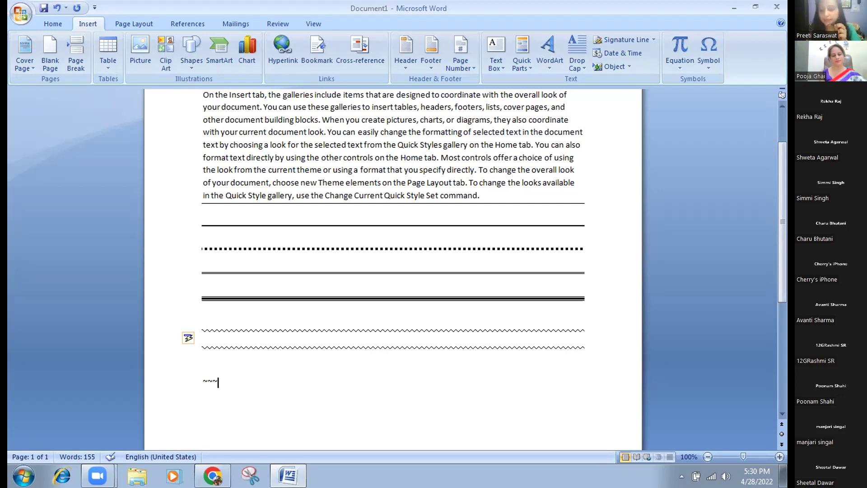
Delete the ~~~ line and type (c) below the wavy border so AutoCorrect makes ©.
left_click(203, 264)
left_click(204, 288)
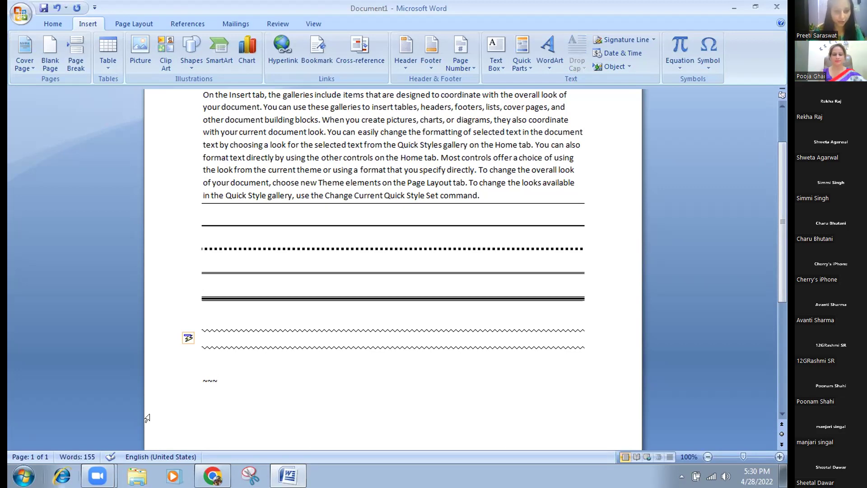
left_click(180, 379)
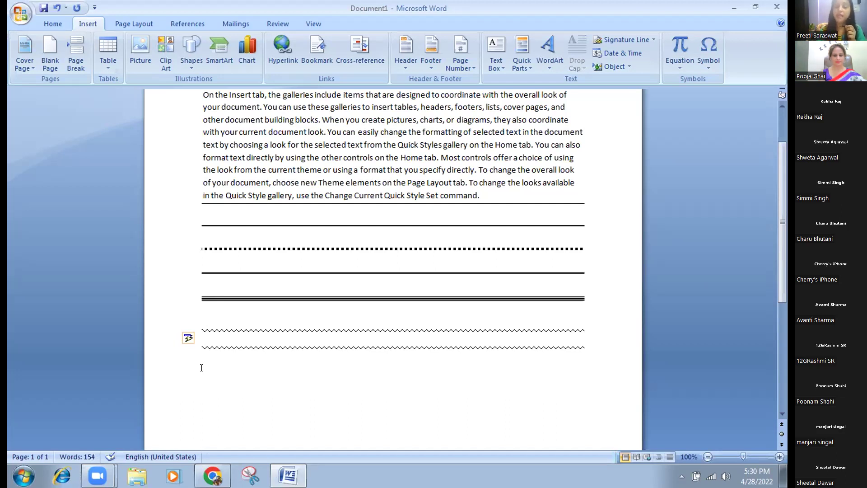
left_click(201, 367)
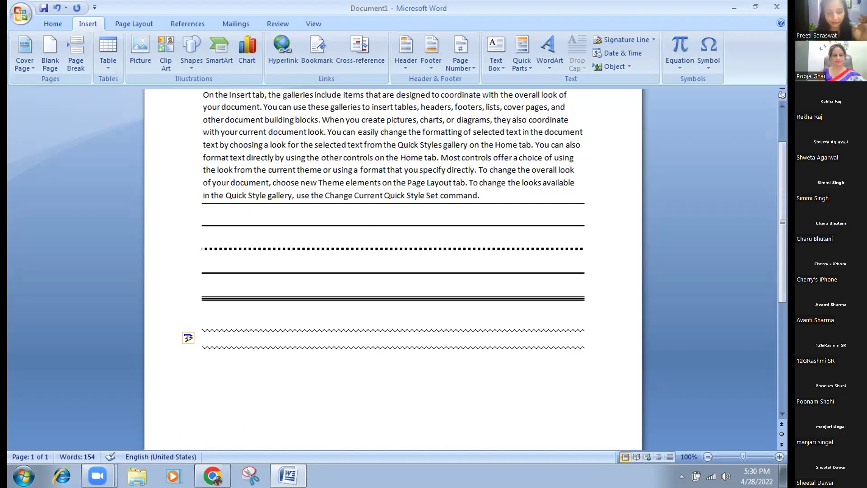
type("(c)")
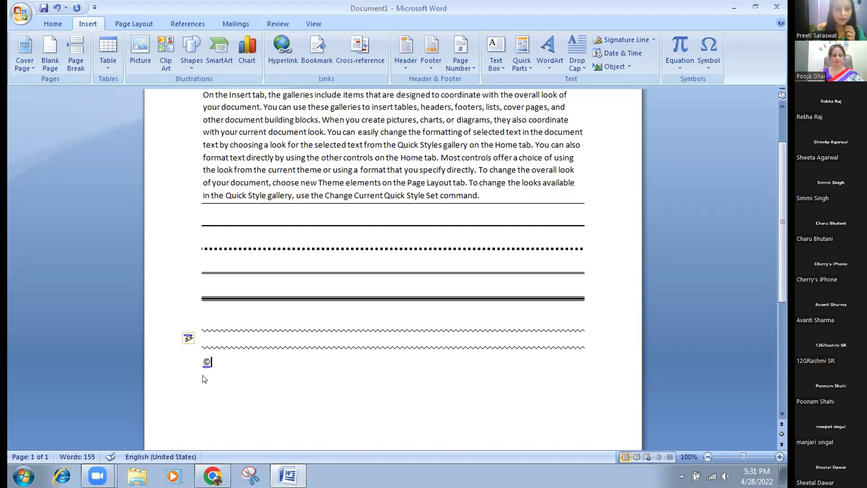
Type (TM) on a new line below © to get ™, then type COMPUTER(r) beneath it.
key("Return")
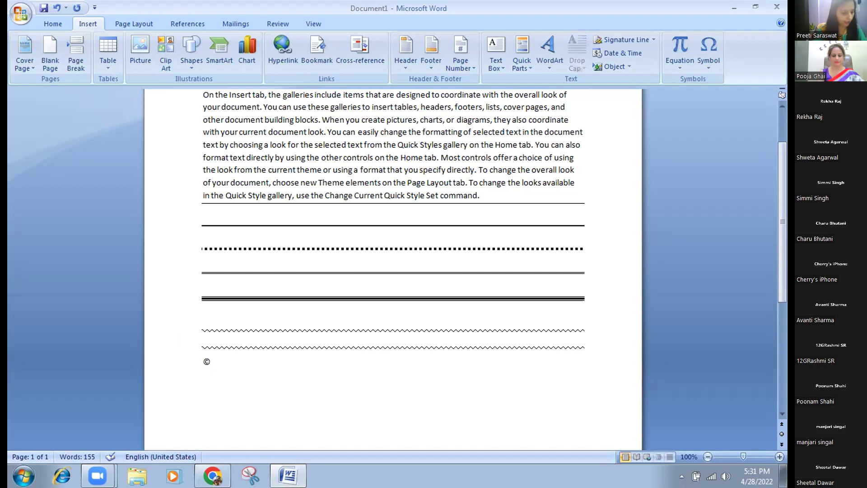
type("(")
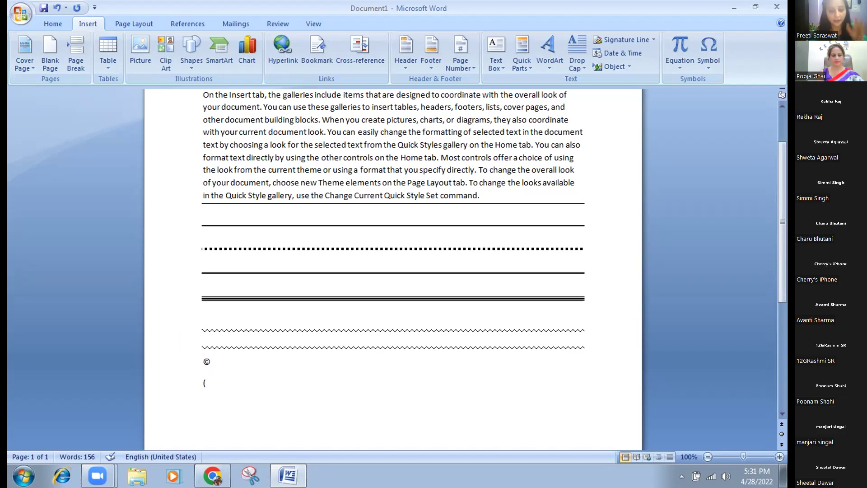
type("TM")
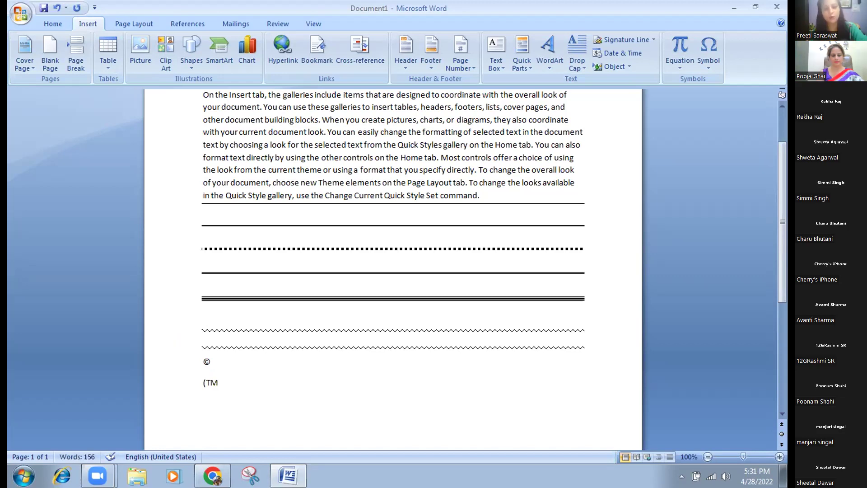
type(")")
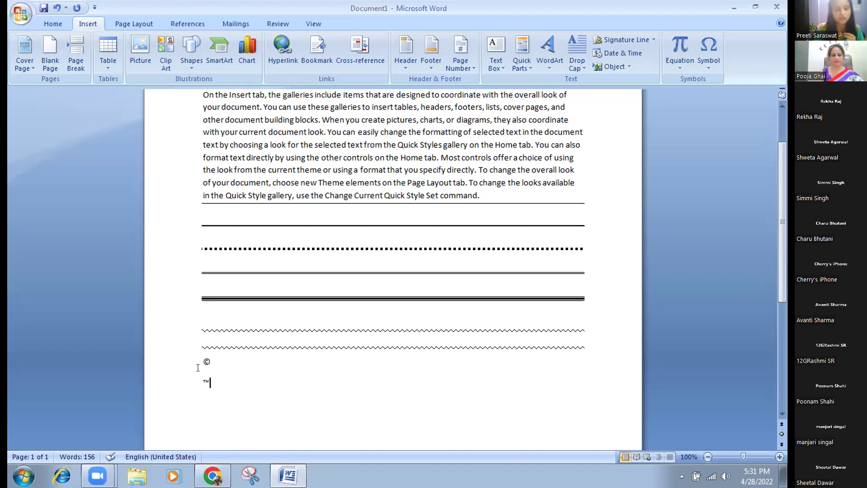
left_click(199, 395)
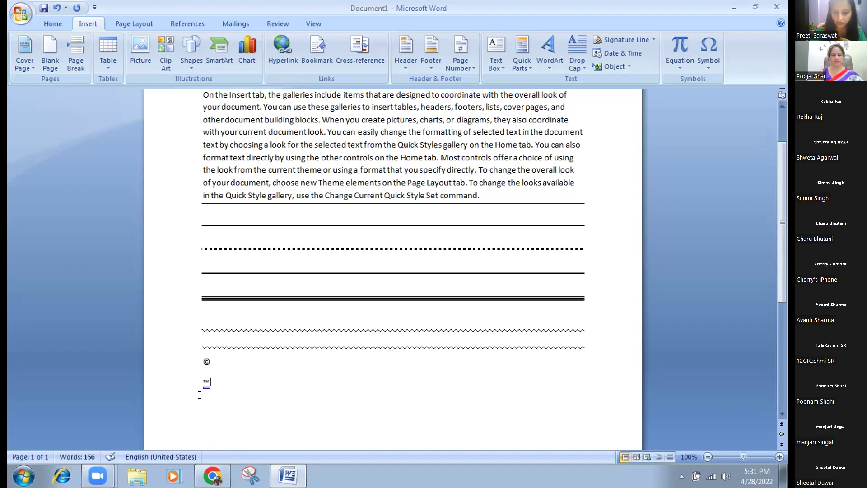
key("Return")
type("COMPUTER")
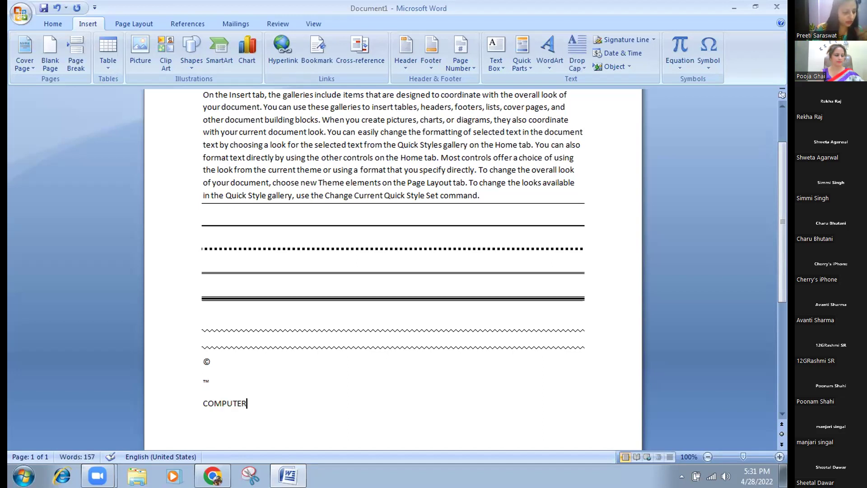
type("(")
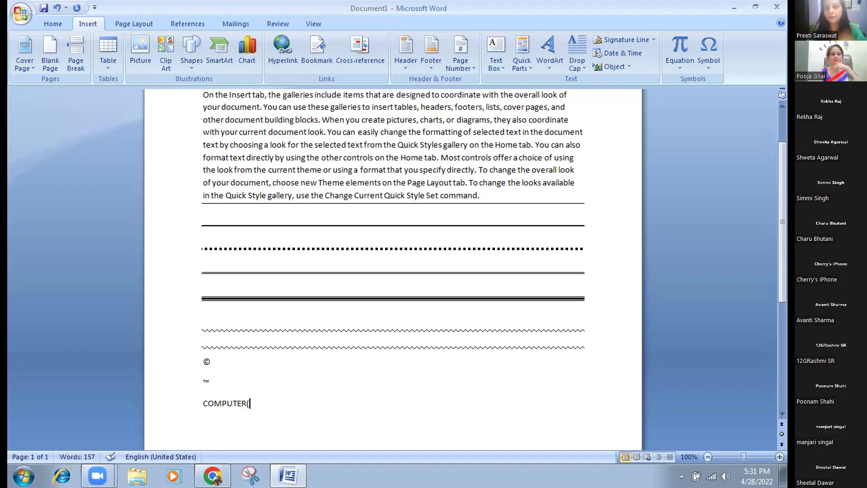
type("r)")
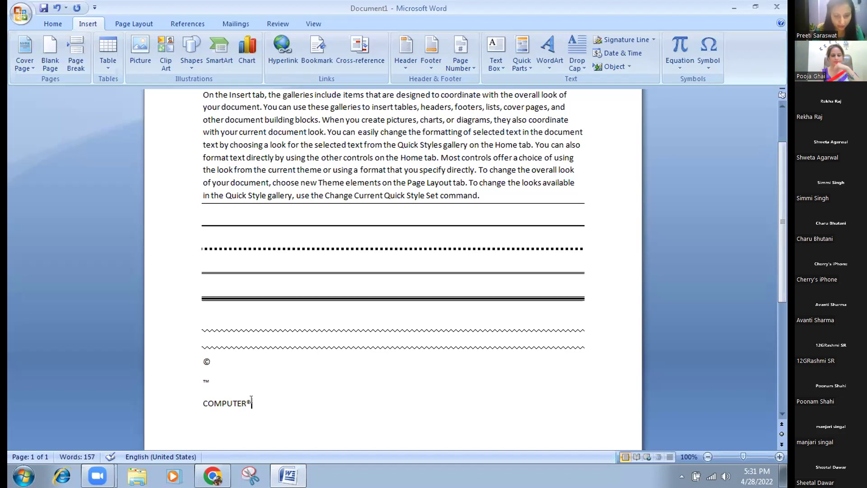
Select COMPUTER® to check the ® conversion, then start a new line after it.
left_click_drag(253, 403, 208, 405)
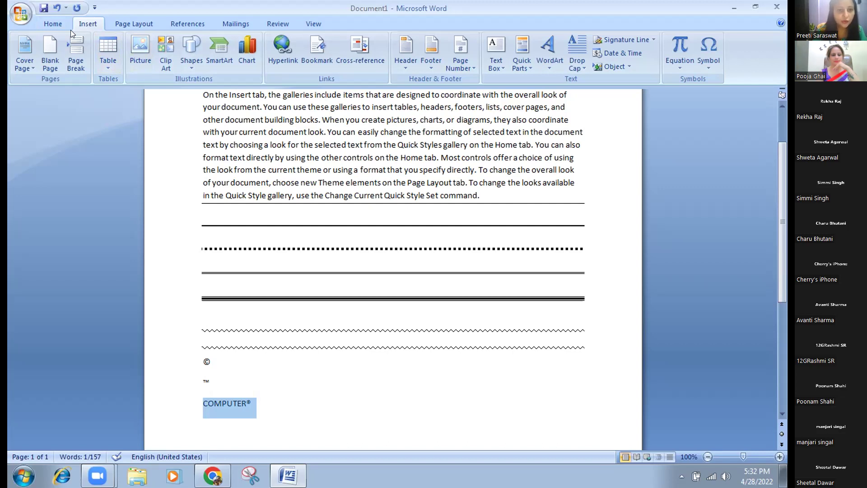
left_click(198, 458)
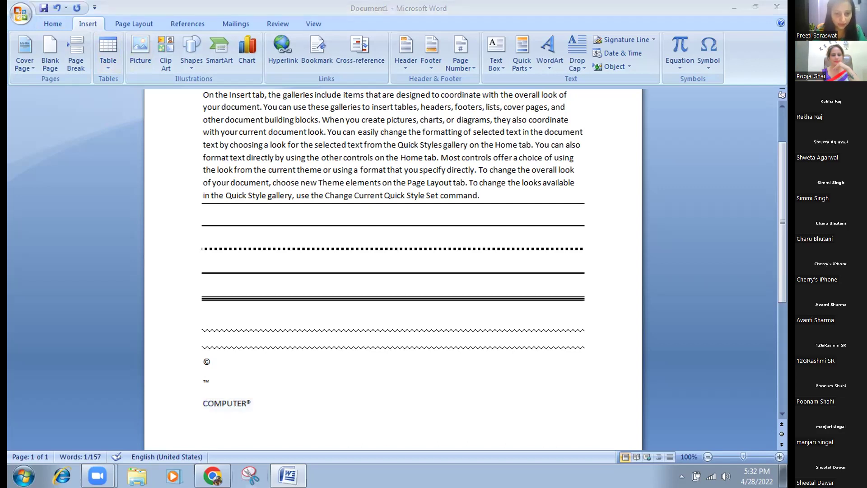
left_click(252, 403)
left_click(257, 399)
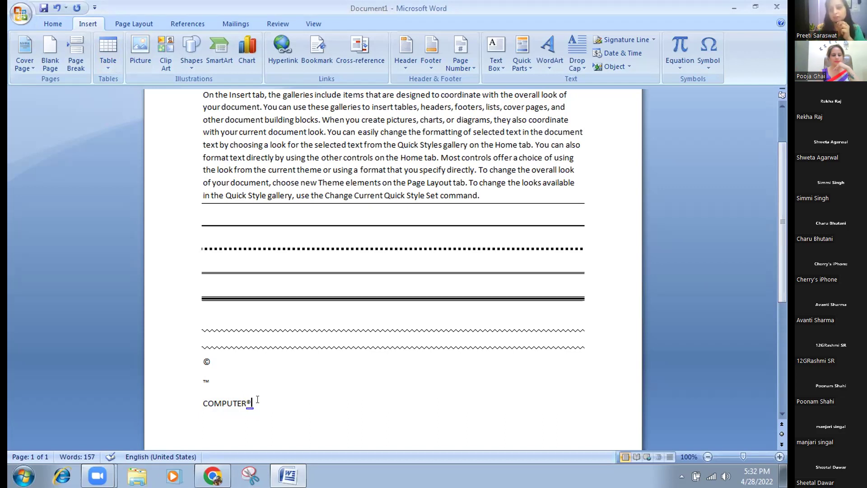
key("Return")
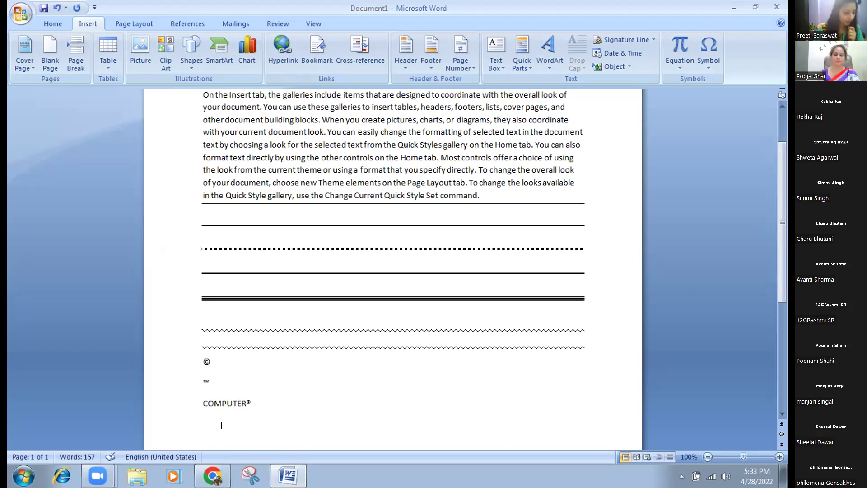
Type :( twice and :) on separate lines so AutoCorrect makes two ☹ and one ☺.
type(";")
key("BackSpace")
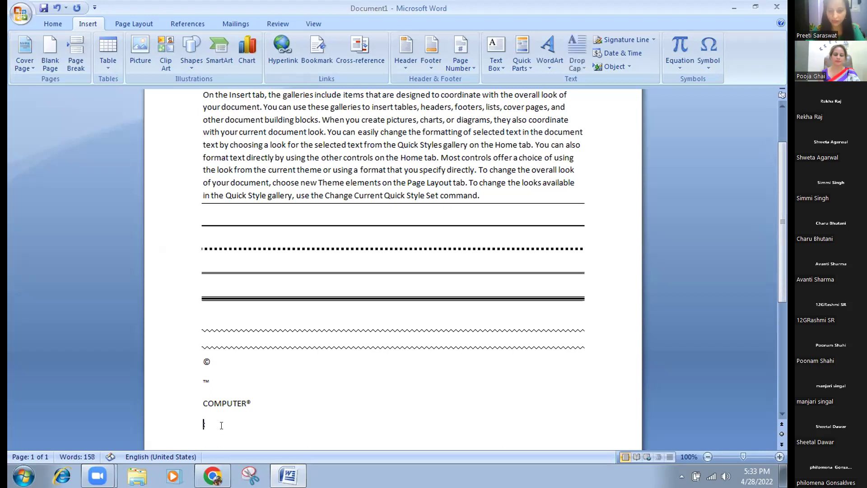
type(";")
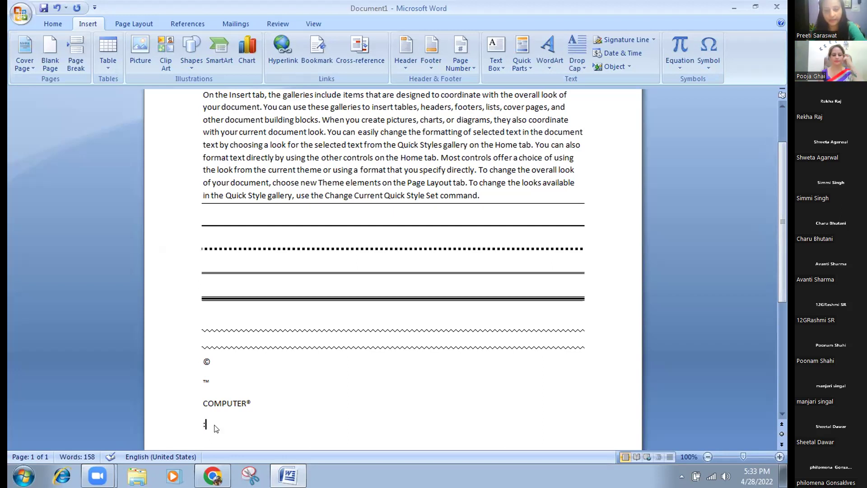
type("(")
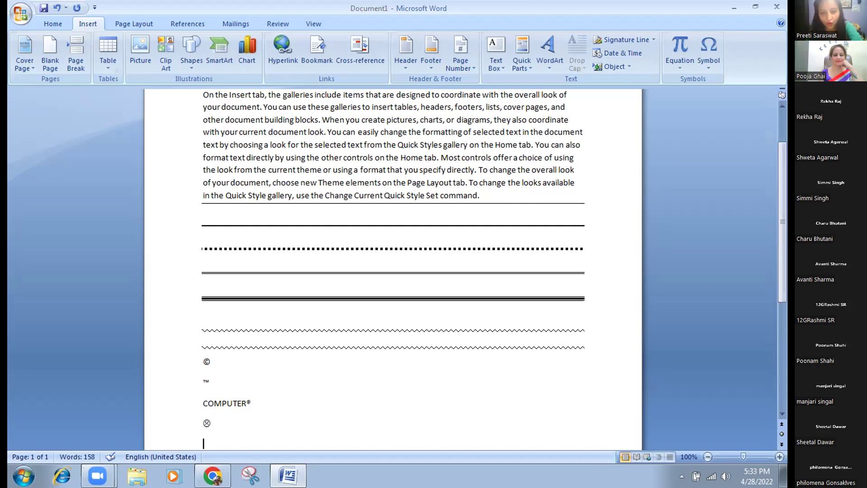
type(":")
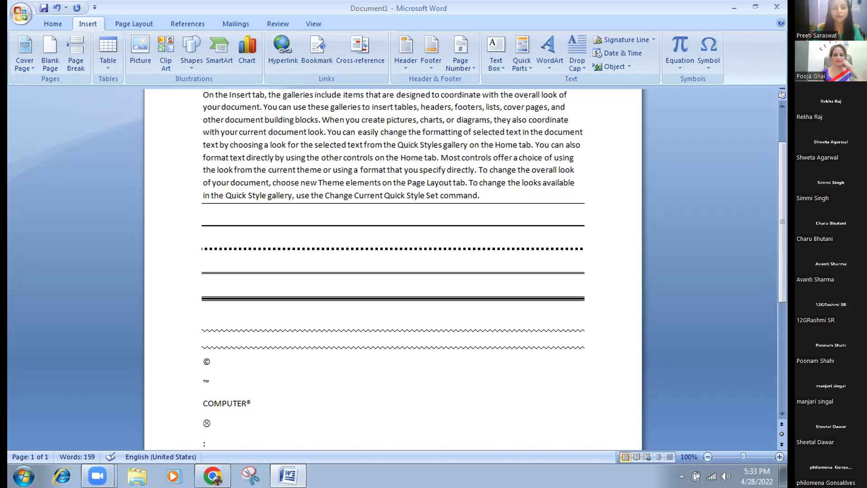
type("(")
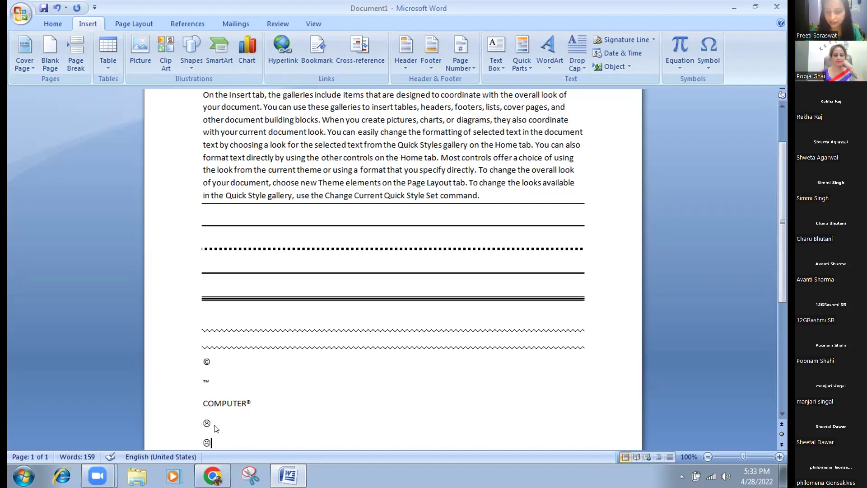
key("Return")
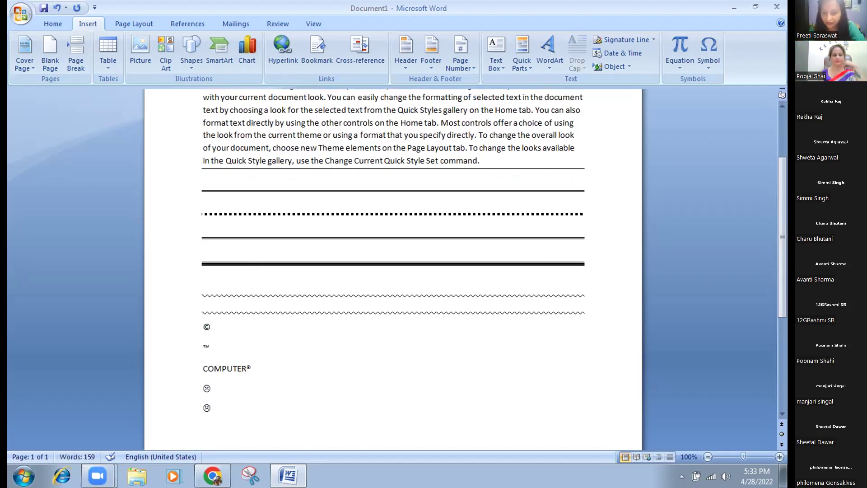
type(":")
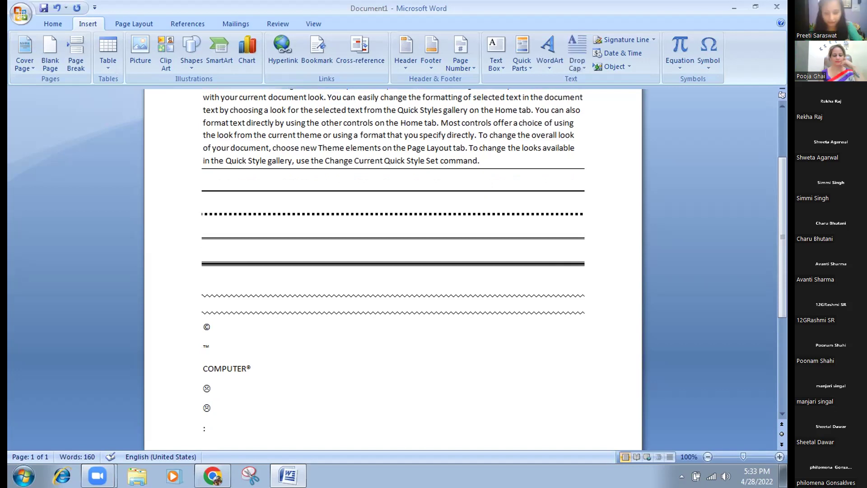
type(")")
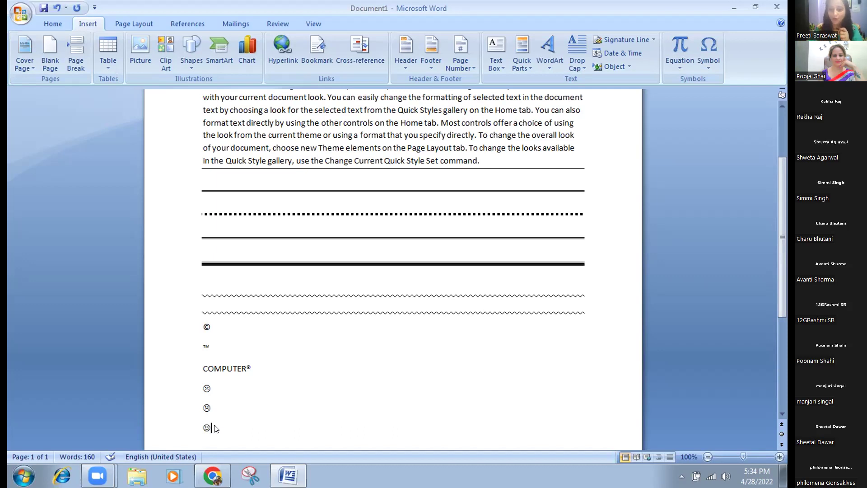
key("Return")
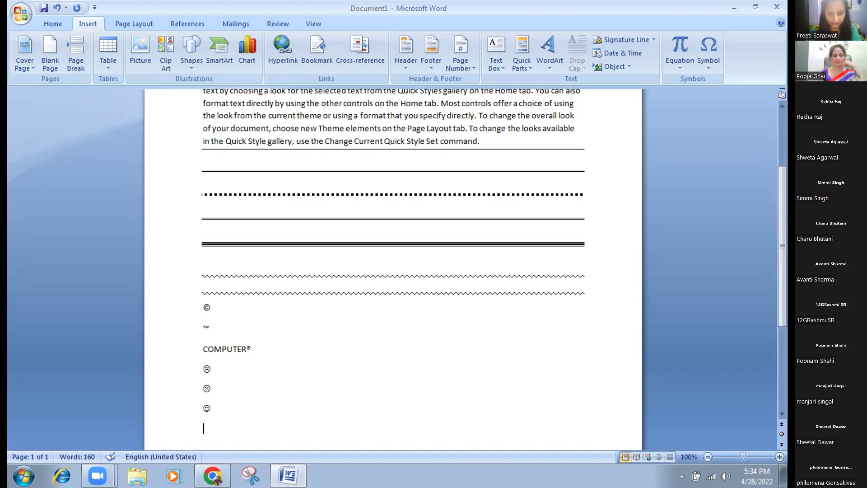
Type >--- on one line and ==> on the next to get an AutoCorrect arrow.
type(":")
key("BackSpace")
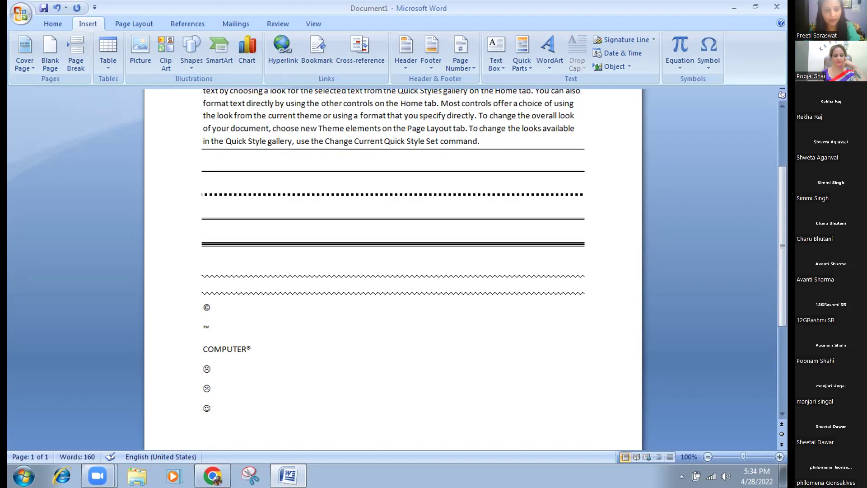
type(">")
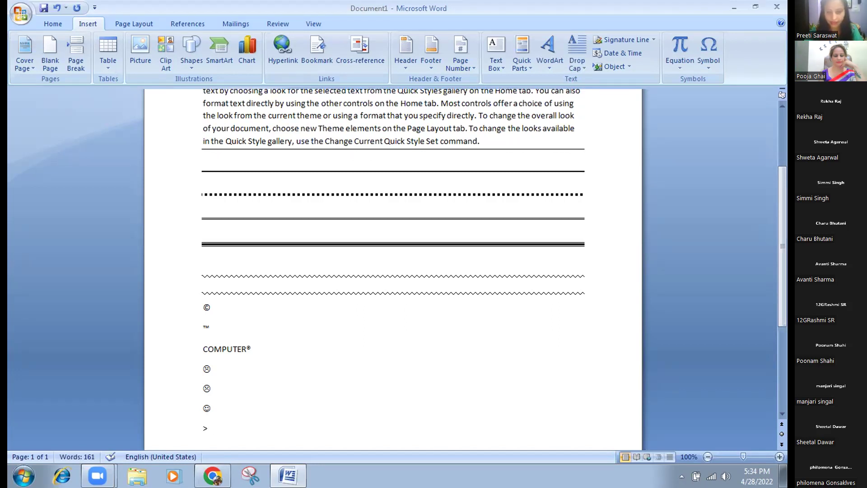
type("---")
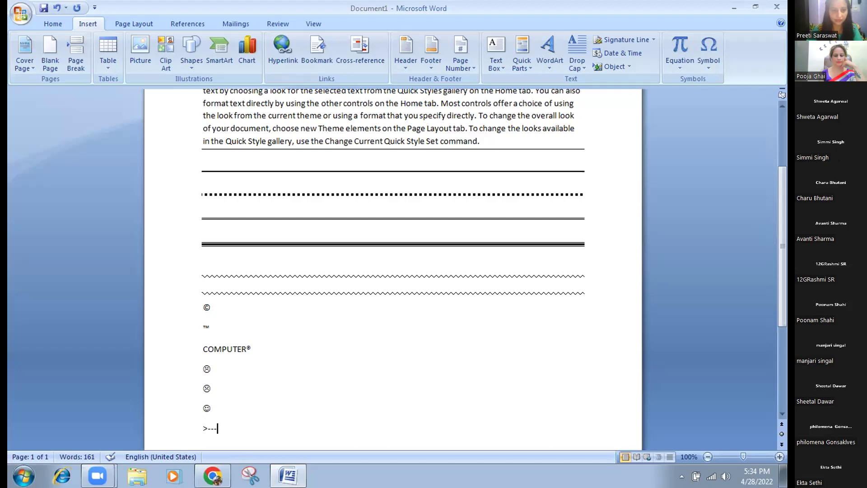
key("Return")
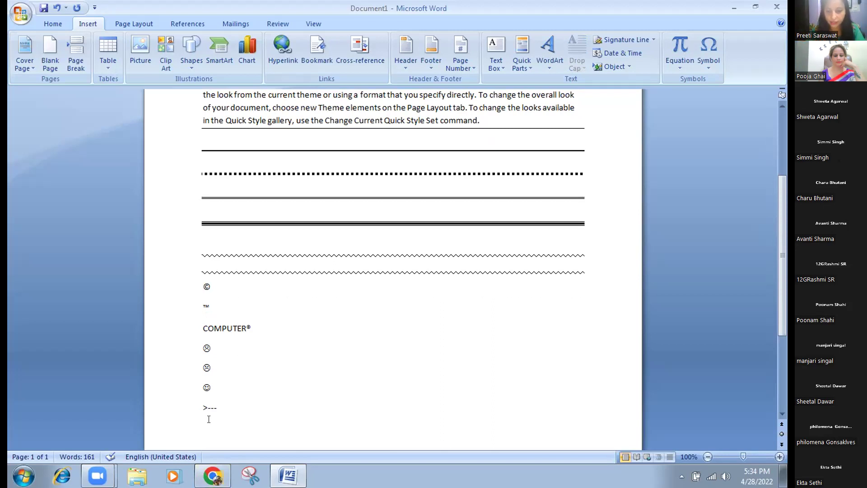
type("===")
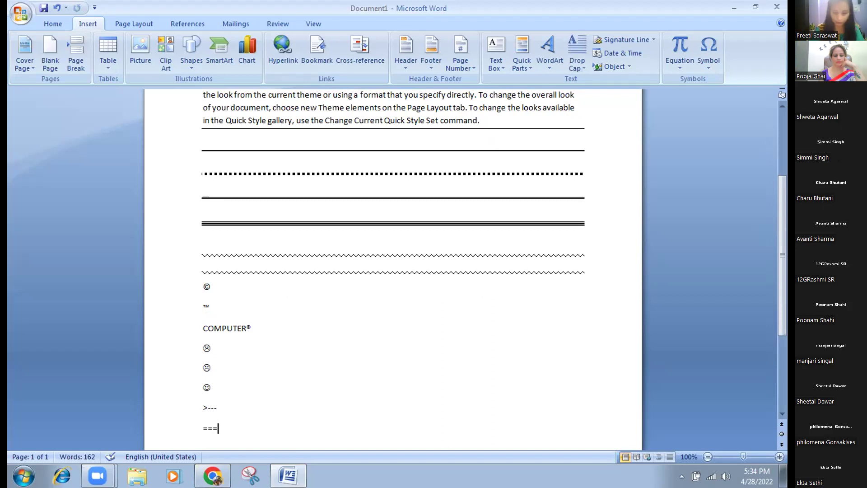
key("BackSpace")
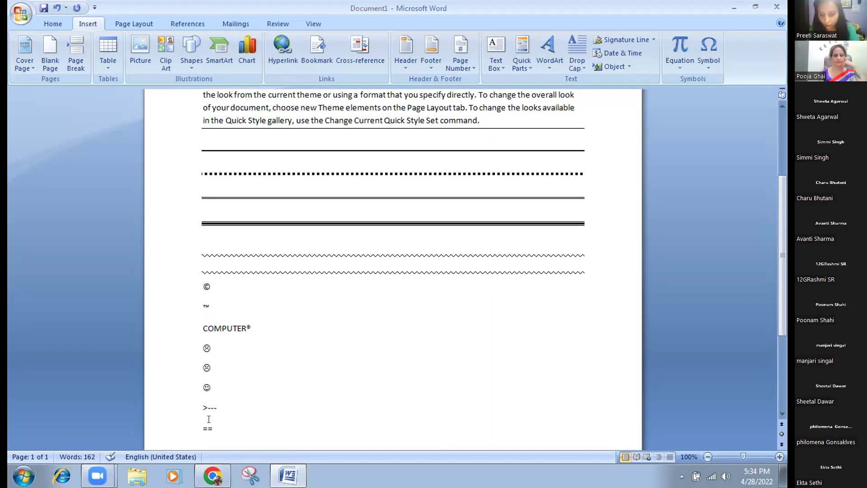
type(">")
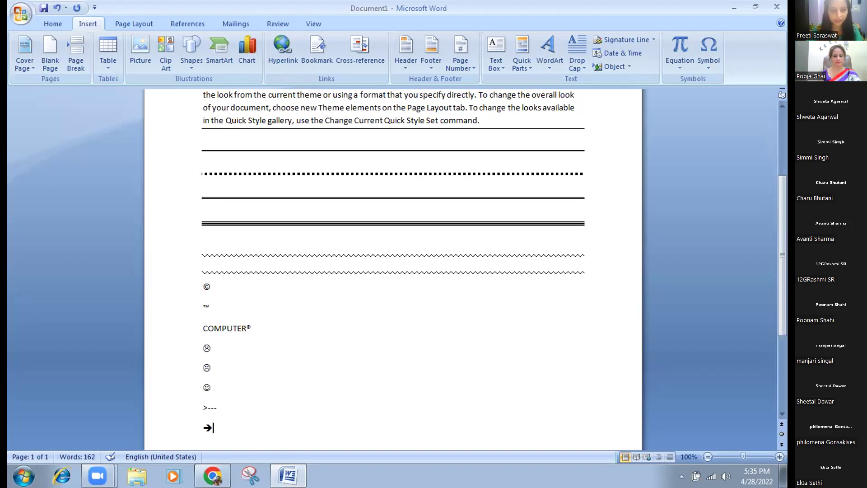
Add a >____ line, a blank line, then ==> for a second arrow symbol.
key("Return")
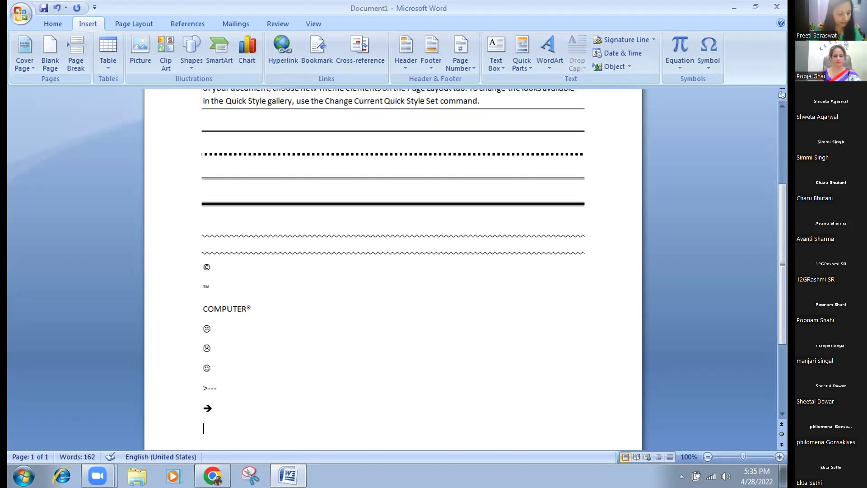
type(">")
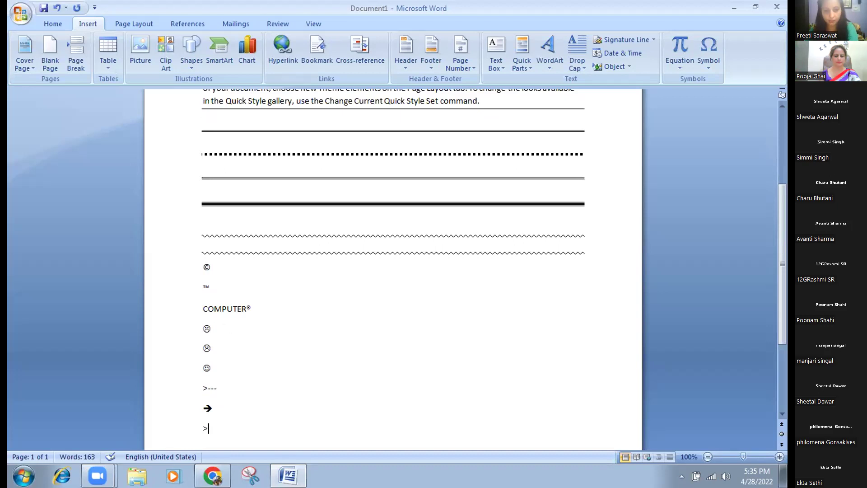
type("____")
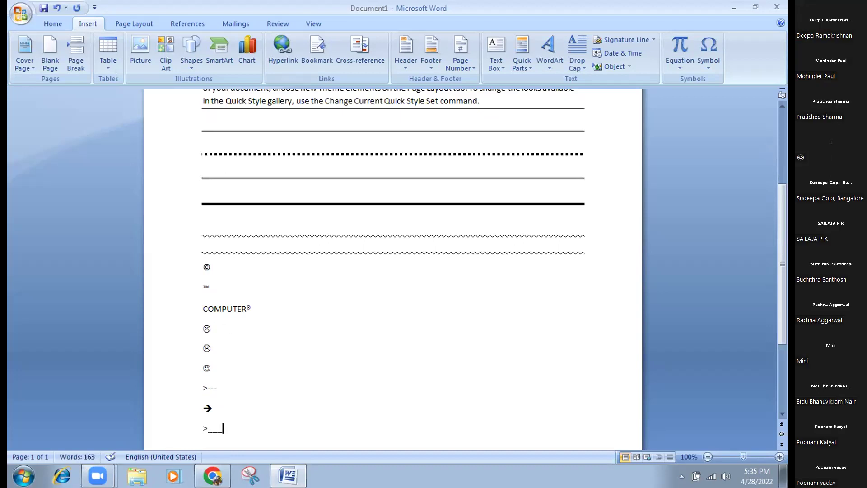
key("Return")
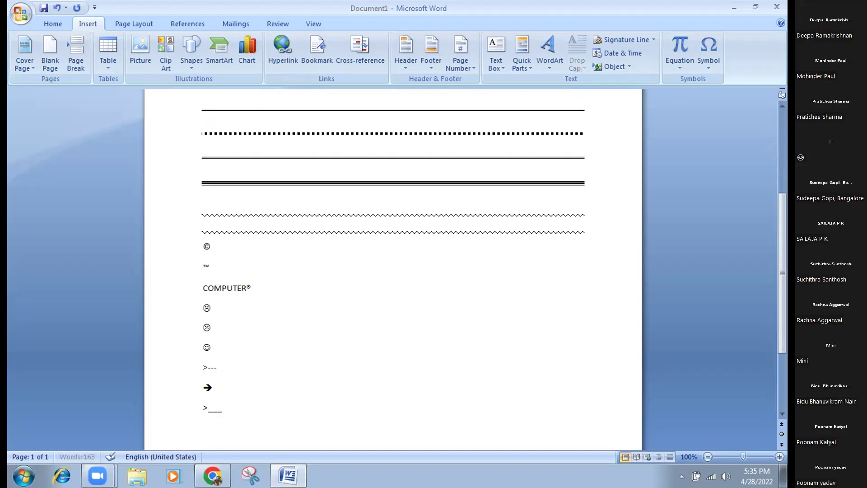
key("Return")
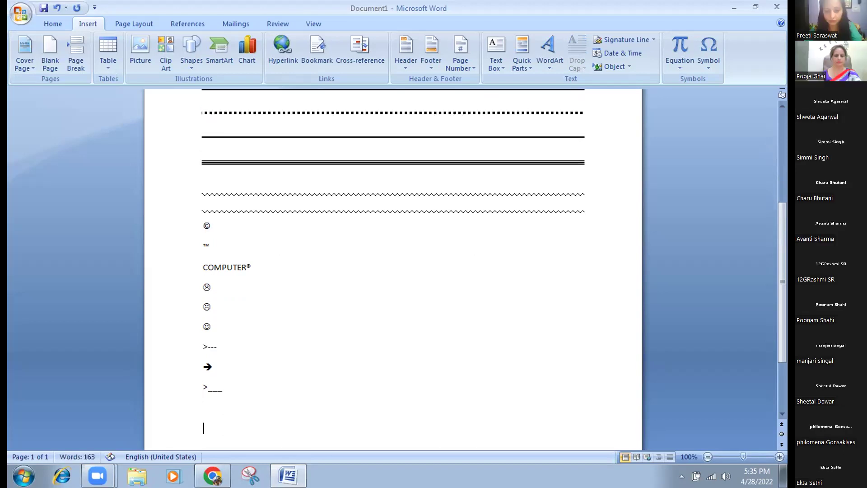
type("==")
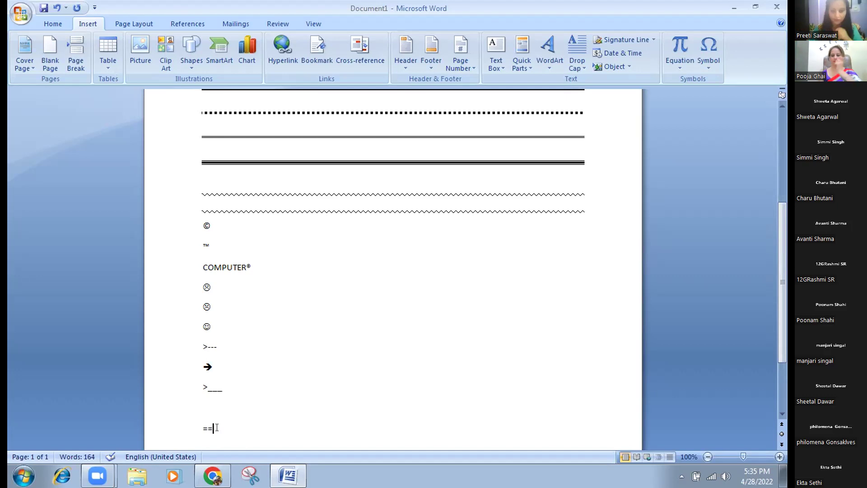
type("<")
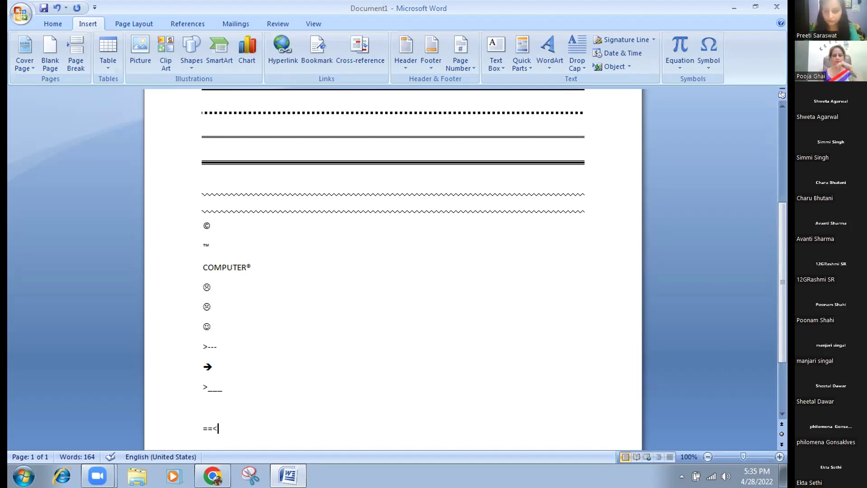
key("BackSpace")
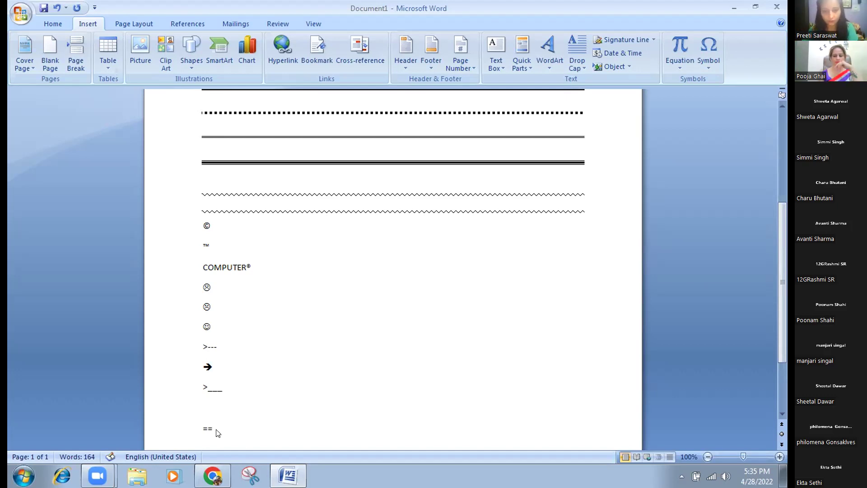
type(">")
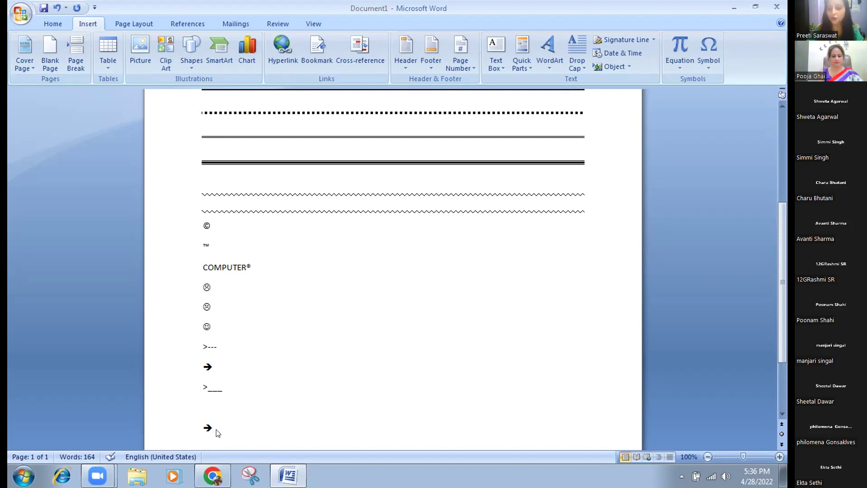
key("Return")
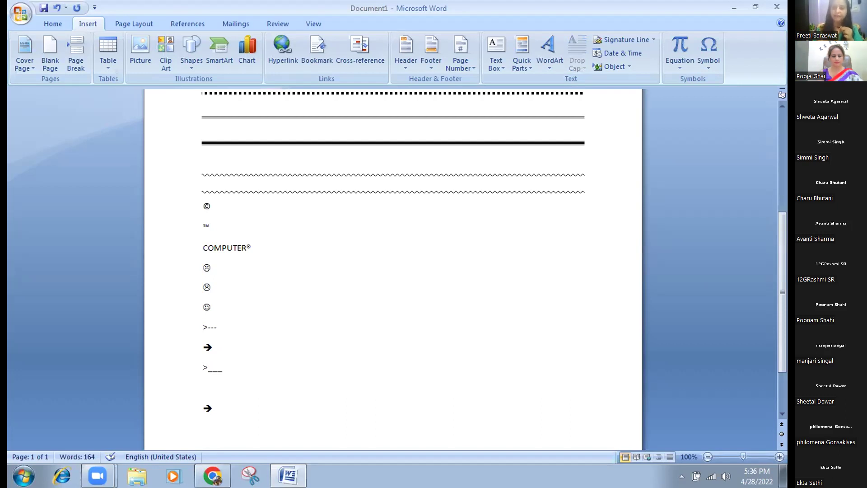
Type a plain '1 ST' line with a space between 1 and ST.
type("1")
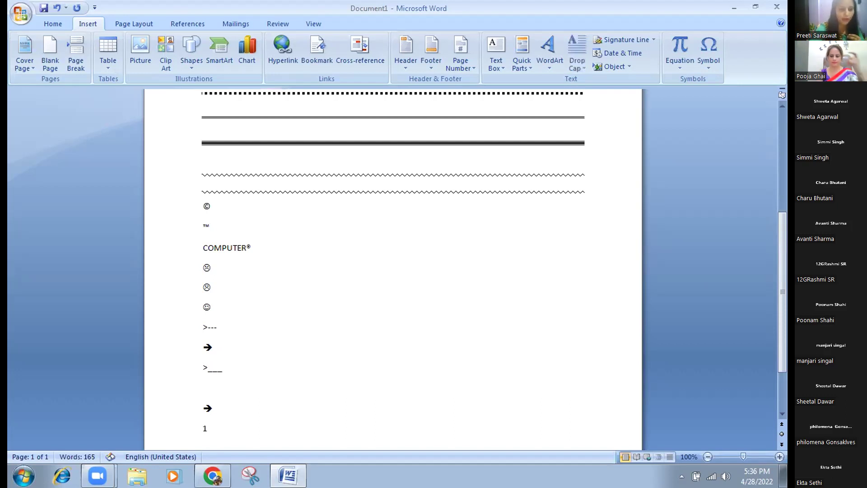
type("ST")
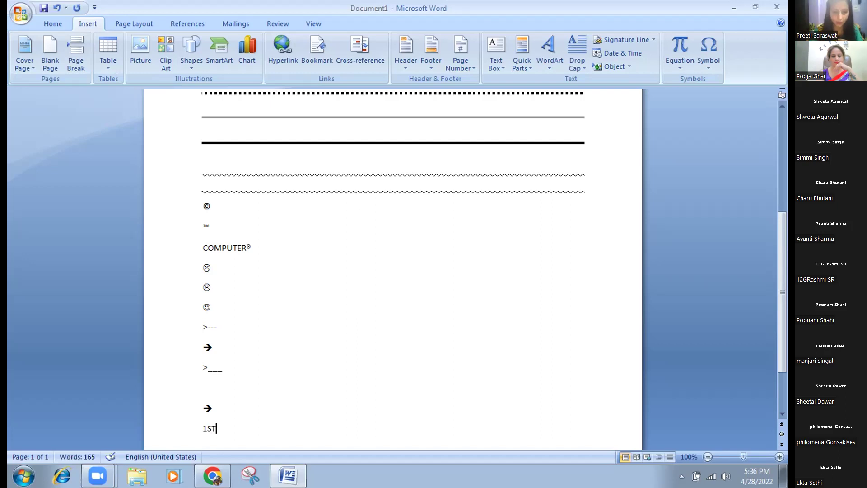
left_click(205, 428)
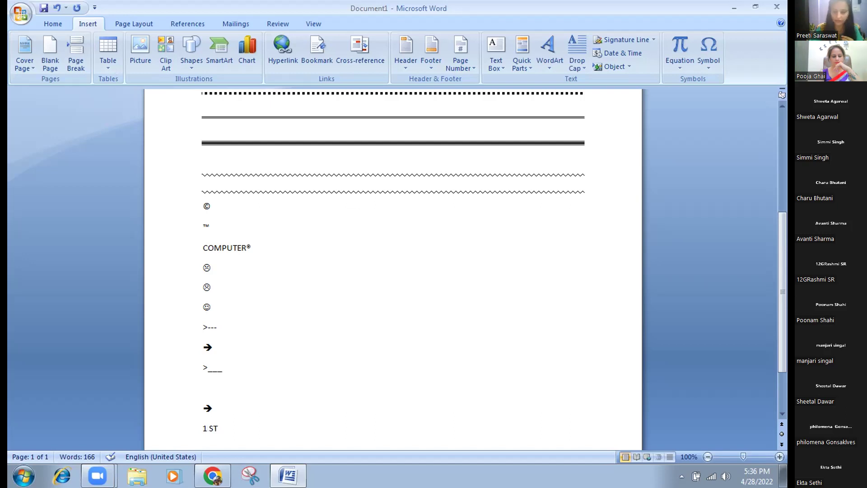
key("Return")
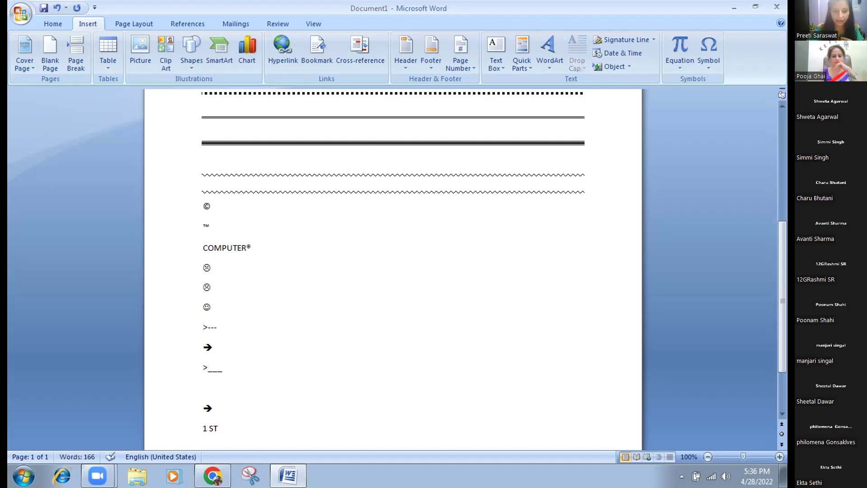
Type 1ST on the next line so AutoCorrect superscripts the ST ordinal.
type("1")
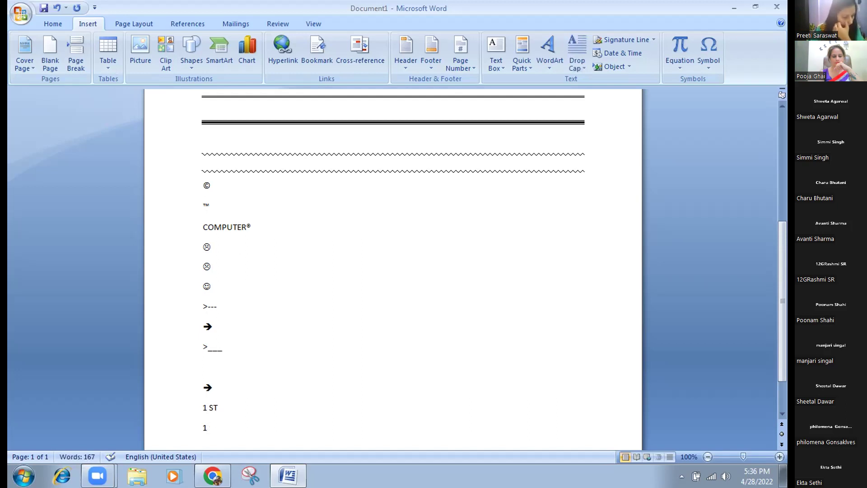
type("ST")
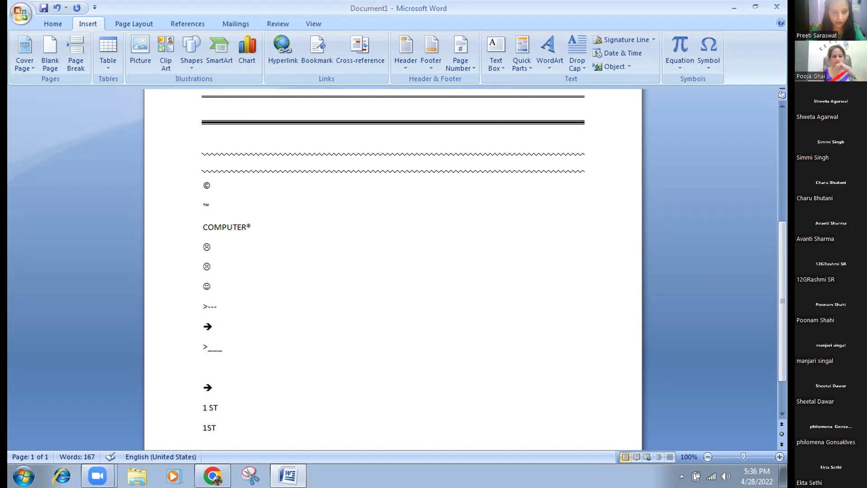
key("Return")
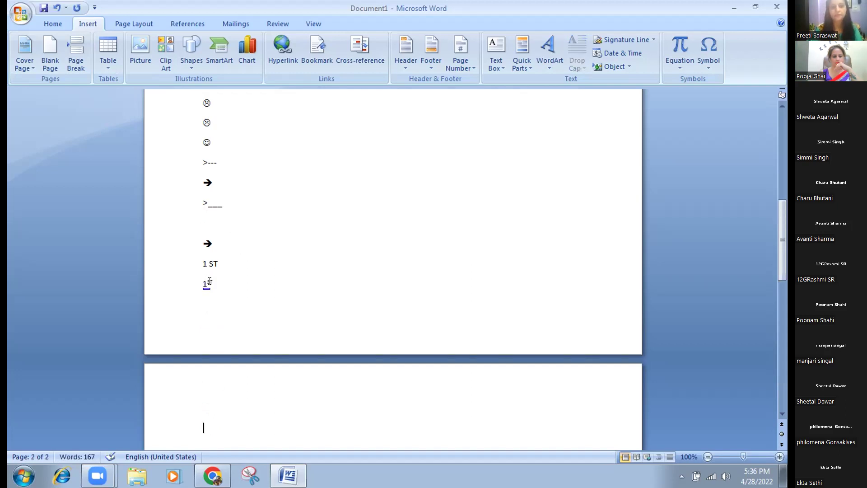
mouse_move(209, 281)
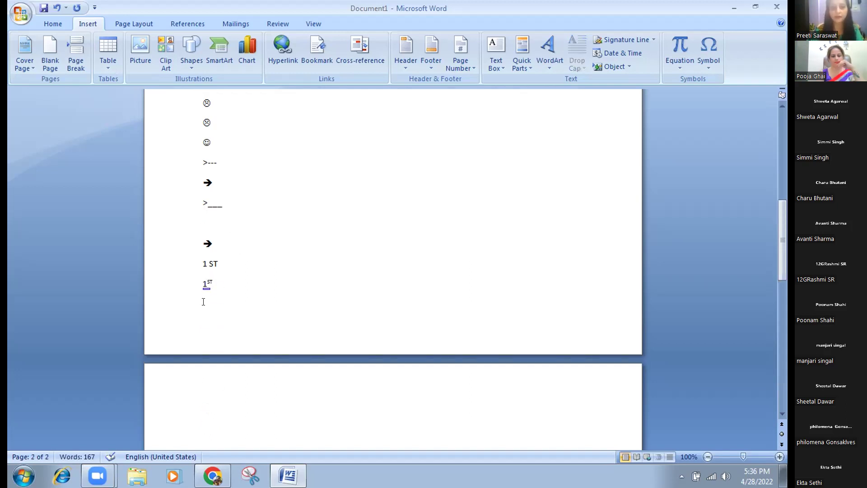
left_click(221, 277)
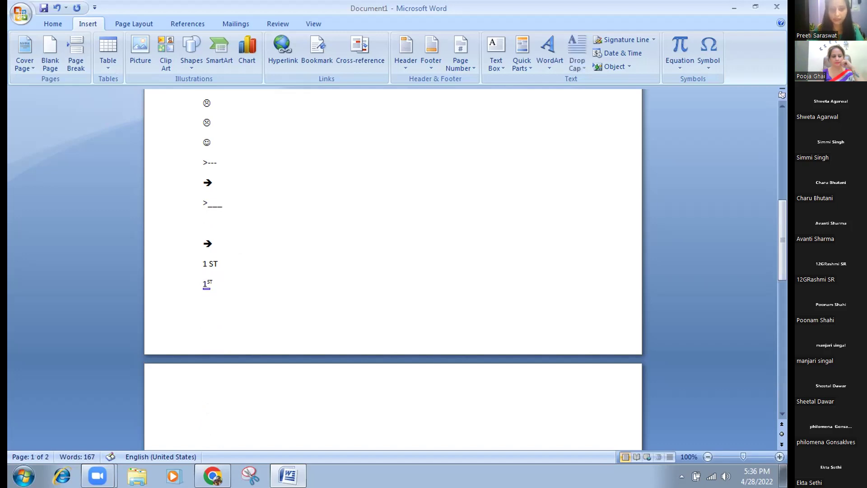
left_click(203, 425)
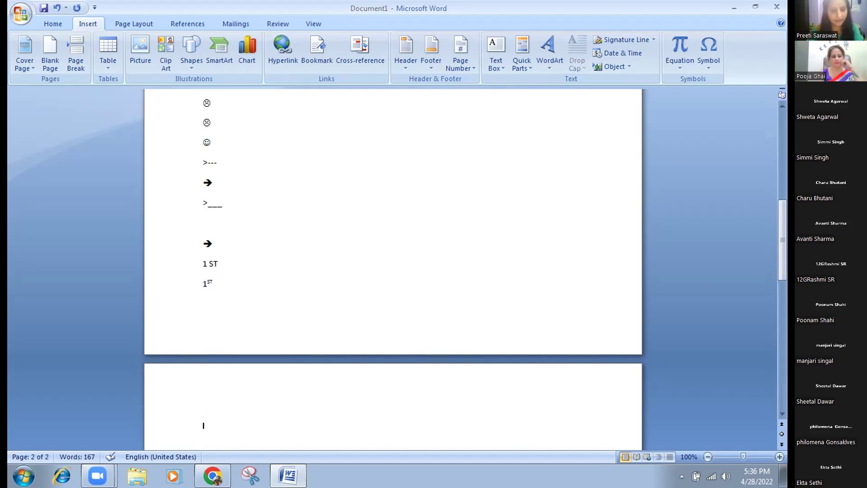
Type 2 on page 2 and enlarge it to 20 point.
type("2")
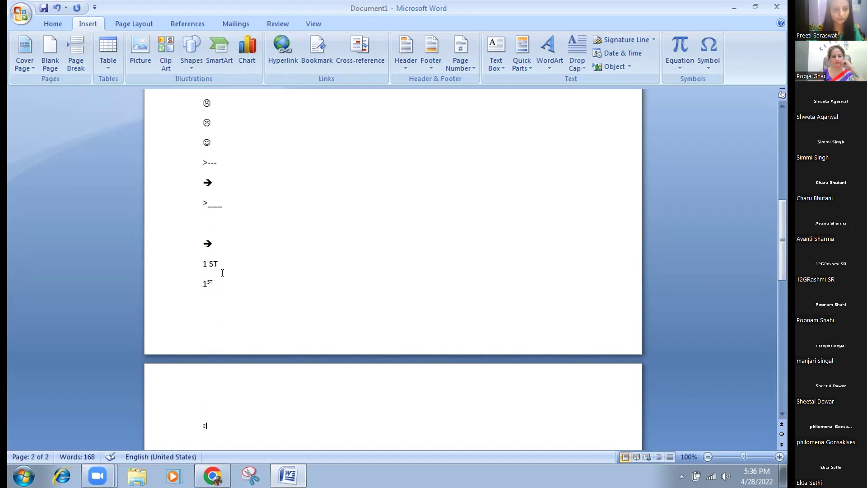
left_click(222, 317)
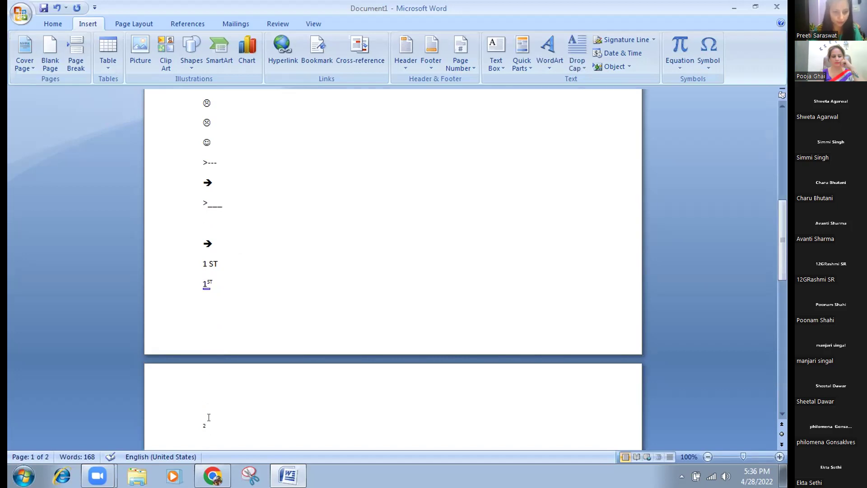
left_click_drag(197, 424, 209, 425)
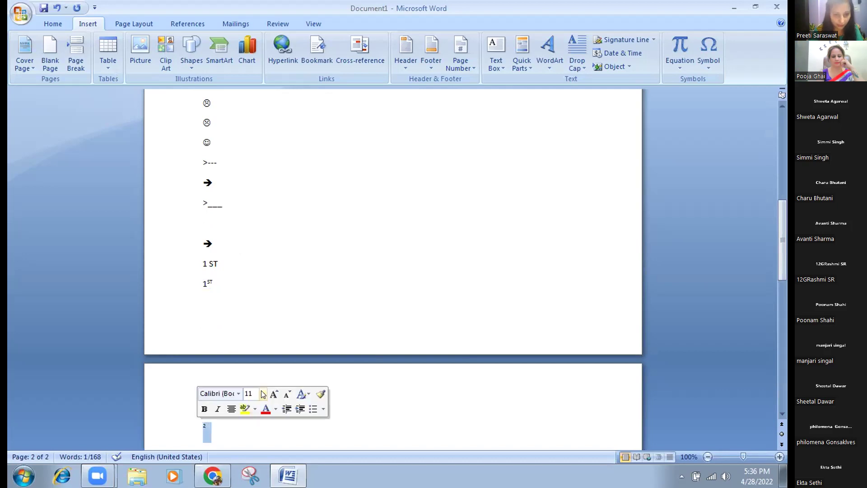
left_click(263, 394)
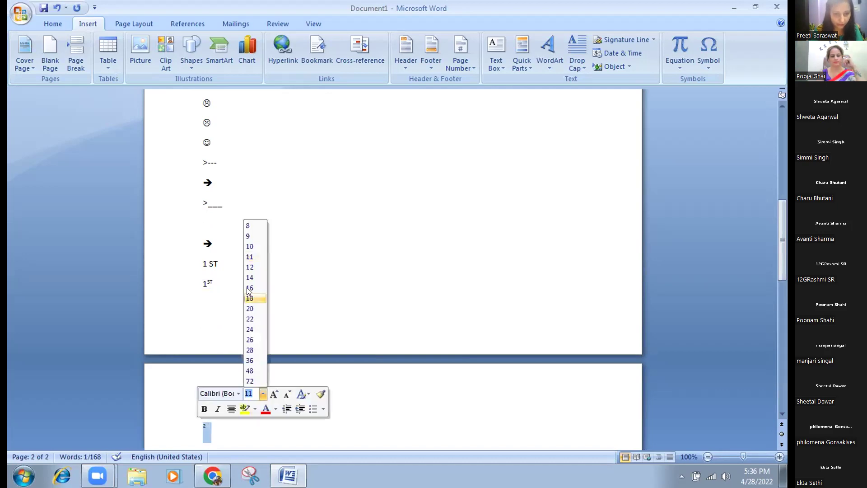
left_click(249, 288)
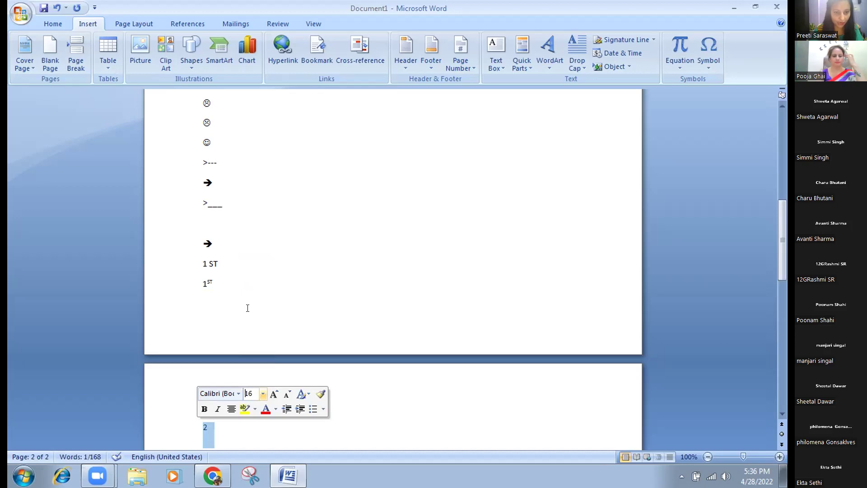
left_click(264, 394)
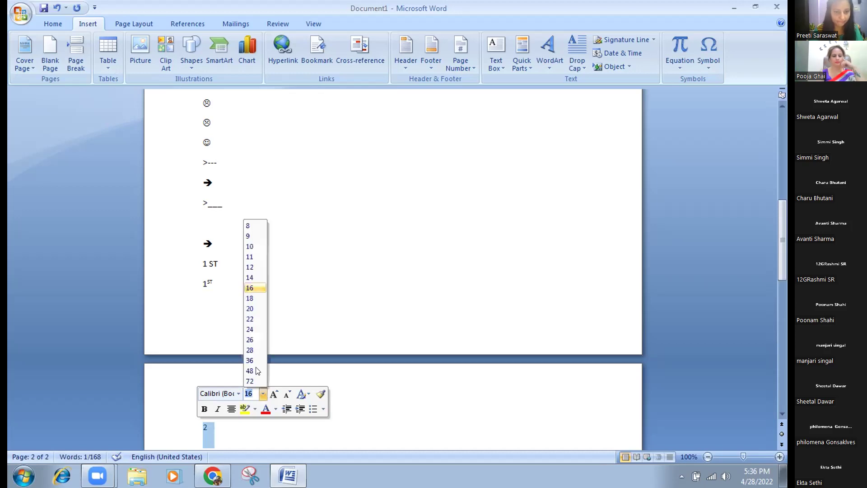
left_click(248, 308)
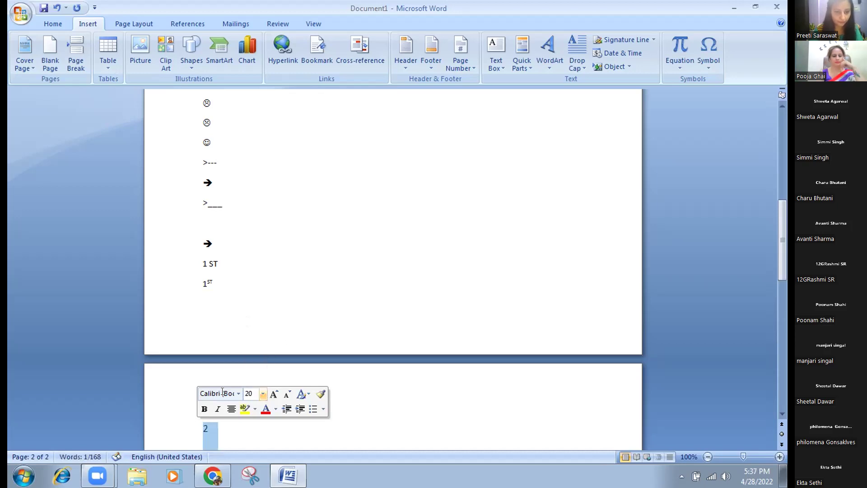
key("Right")
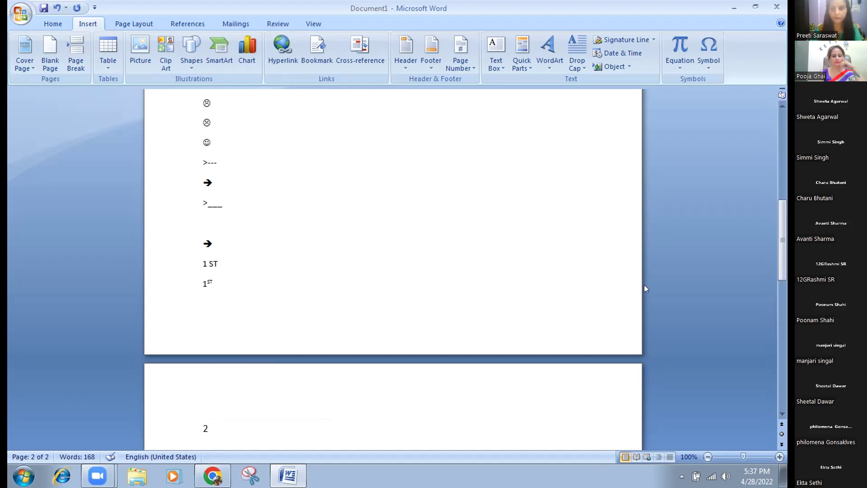
key("Return")
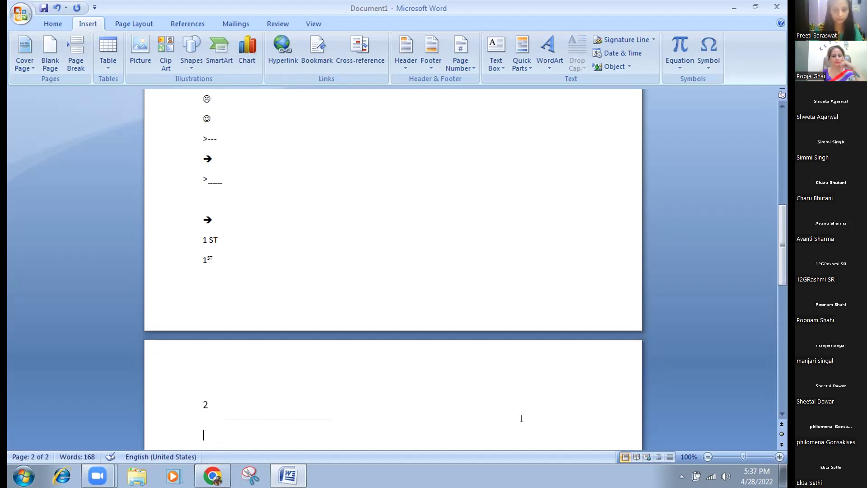
Add ND after the 2 and retype 2ND on a new line.
left_click(211, 404)
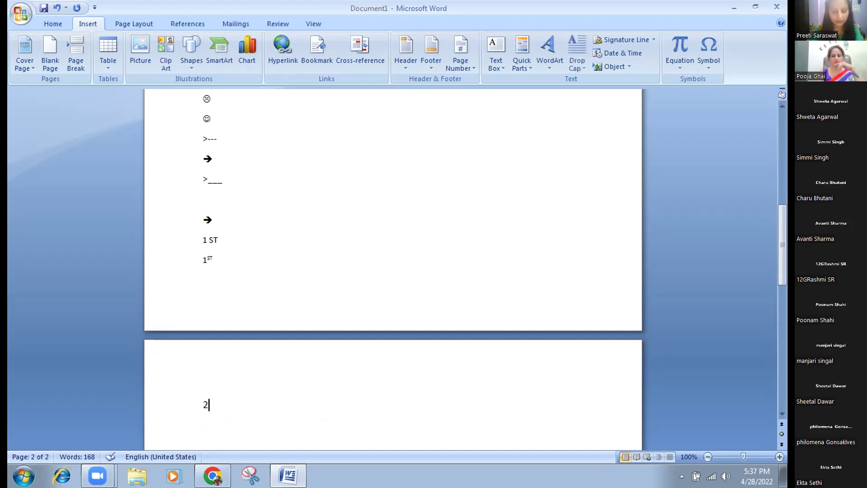
type("ND")
key("Return")
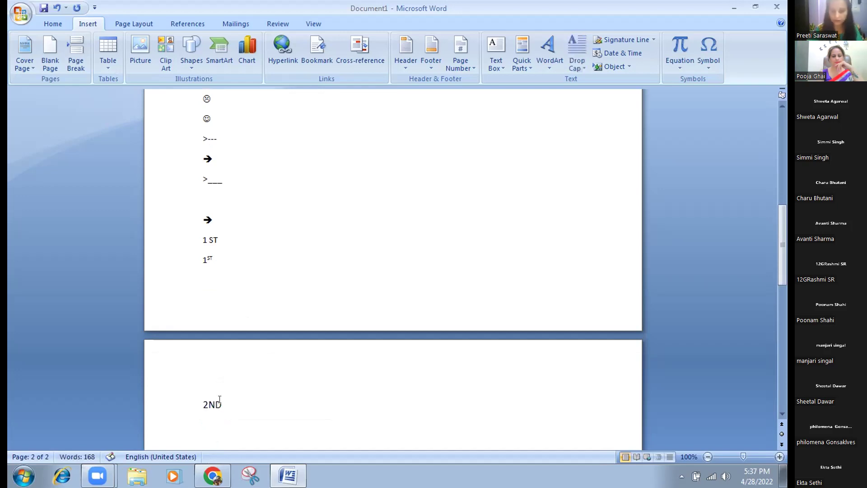
key("Return")
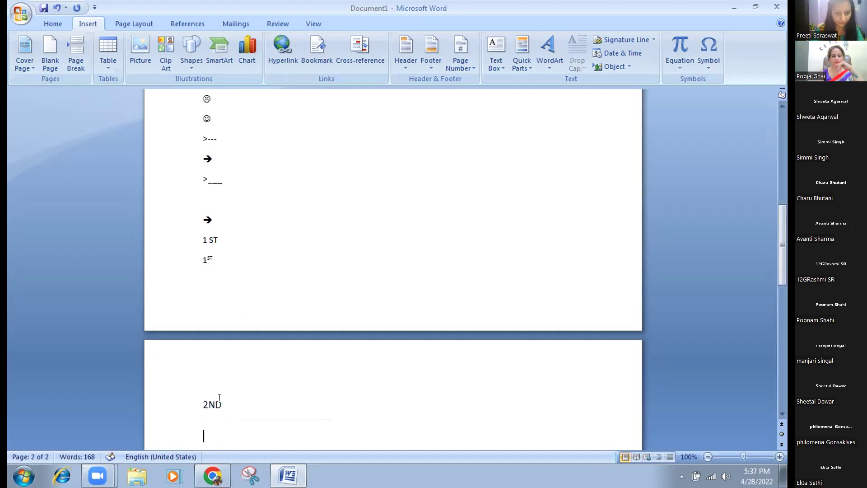
left_click(186, 405)
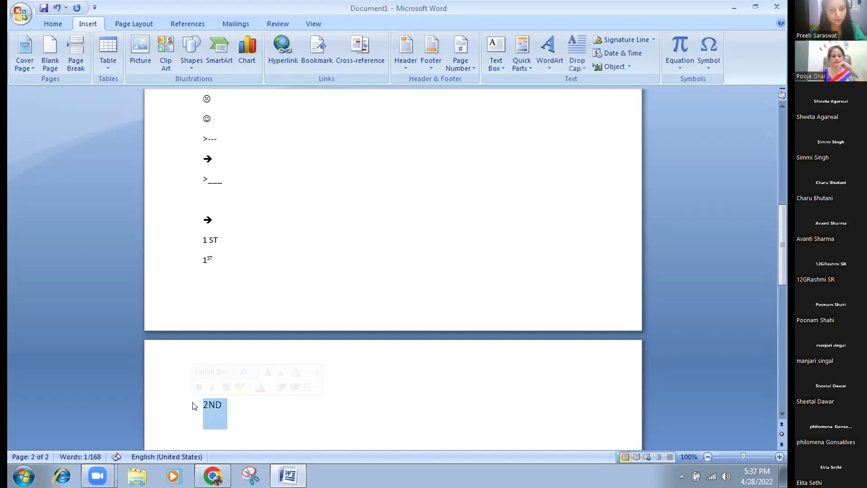
type("2")
type("ND")
Change 2ND to lowercase 2nd, rejoining the line after splitting it.
key("Left")
key("Left")
key("Delete")
key("Delete")
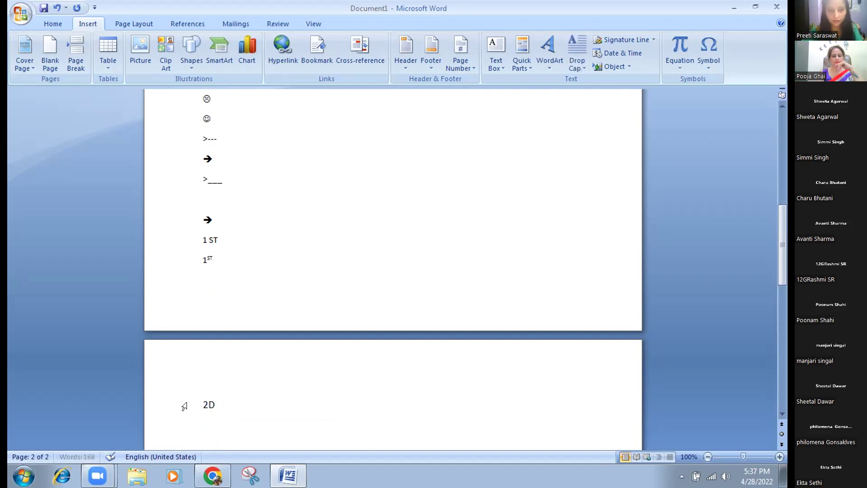
type("nd")
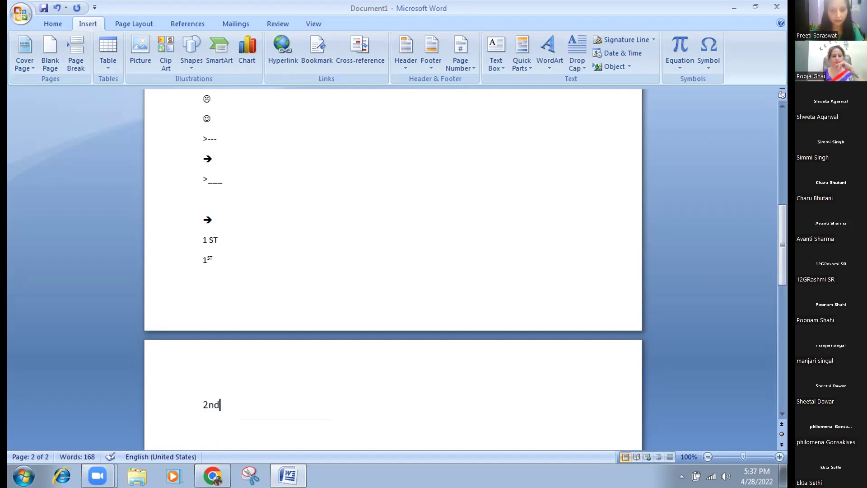
key("Return")
key("BackSpace")
key("Left")
key("Left")
key("Return")
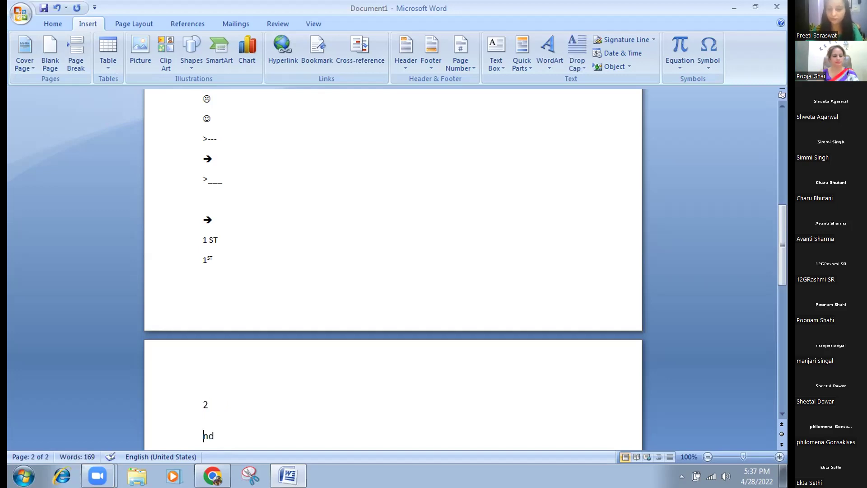
key("BackSpace")
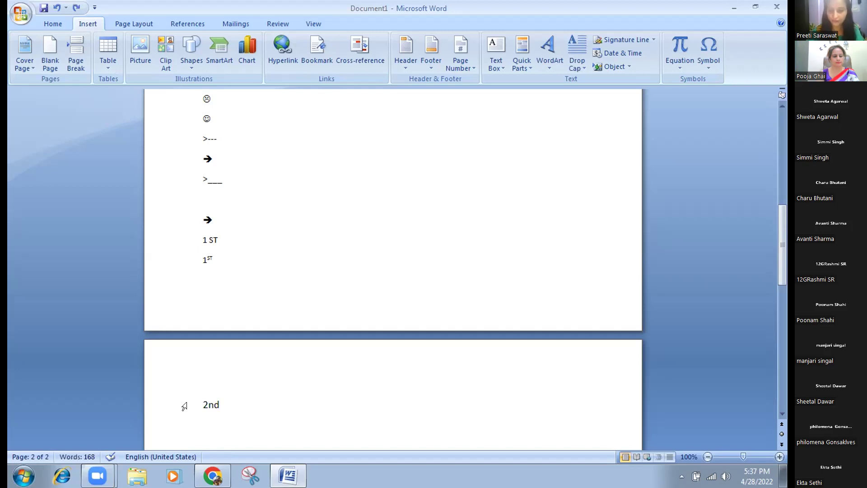
key("End")
key("Return")
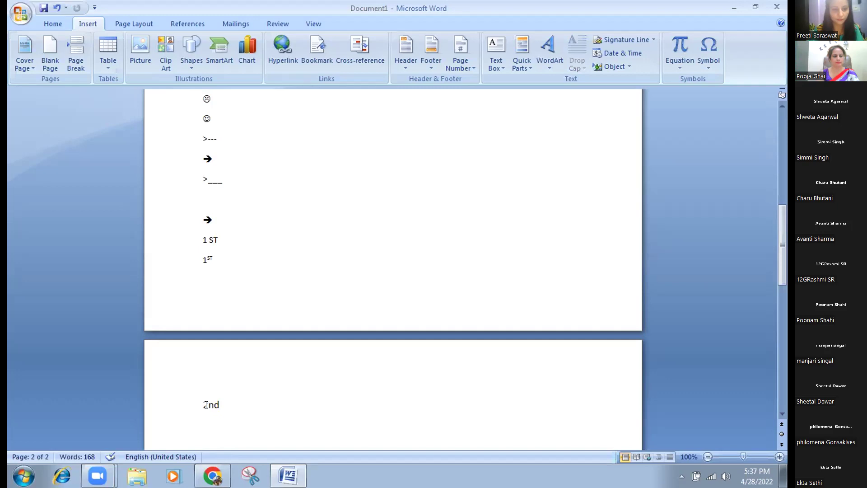
Separate 2 from nd with a space, then delete the 2 nd text from page 2.
left_click(205, 404)
key("End")
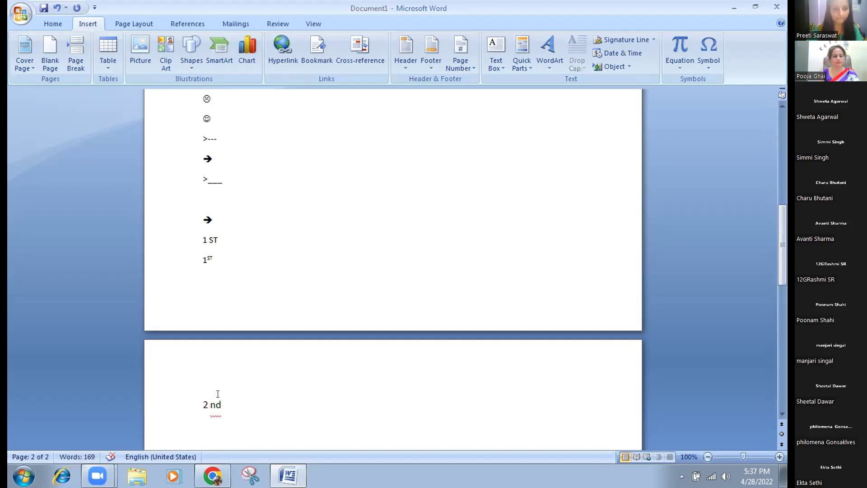
left_click_drag(227, 405, 188, 412)
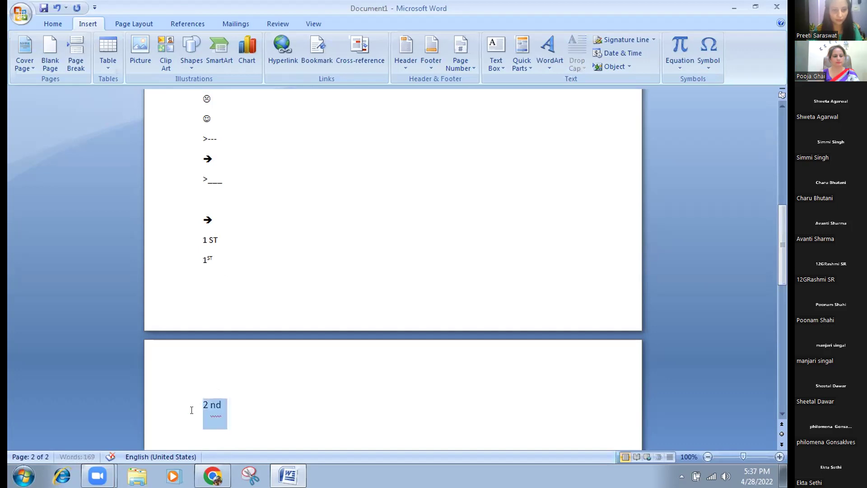
key("BackSpace")
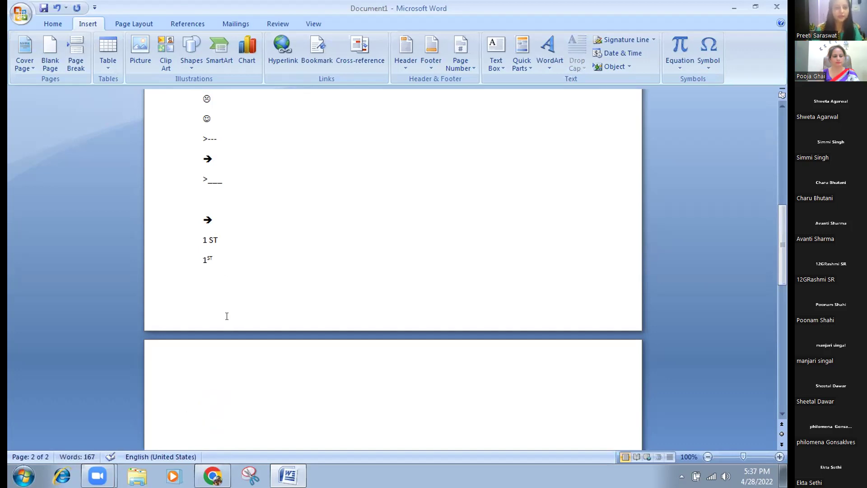
Type 3rd on page 2 and start a new line.
mouse_move(208, 267)
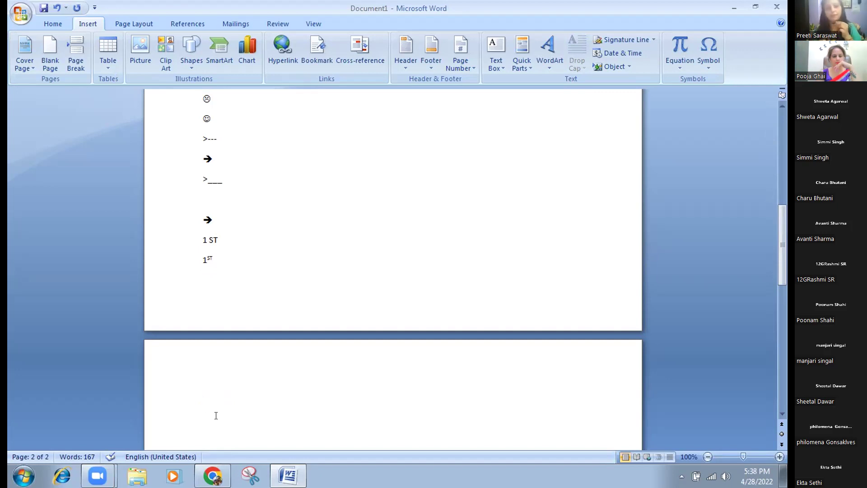
type("3rd")
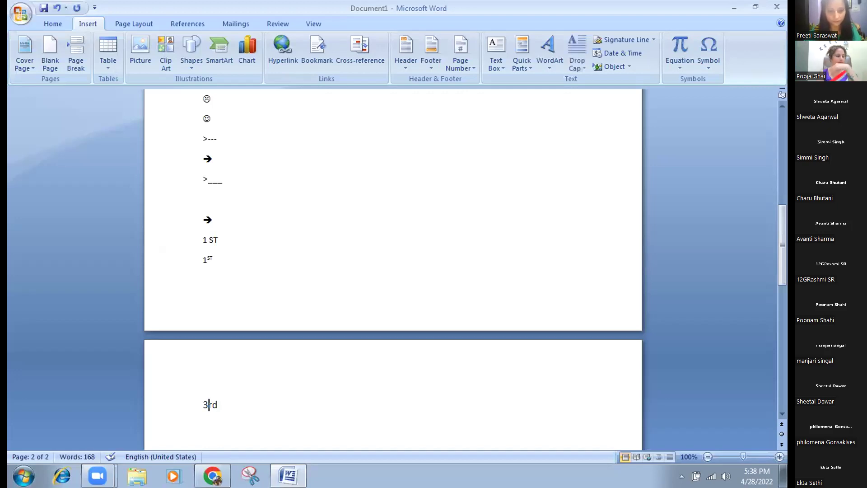
key("Return")
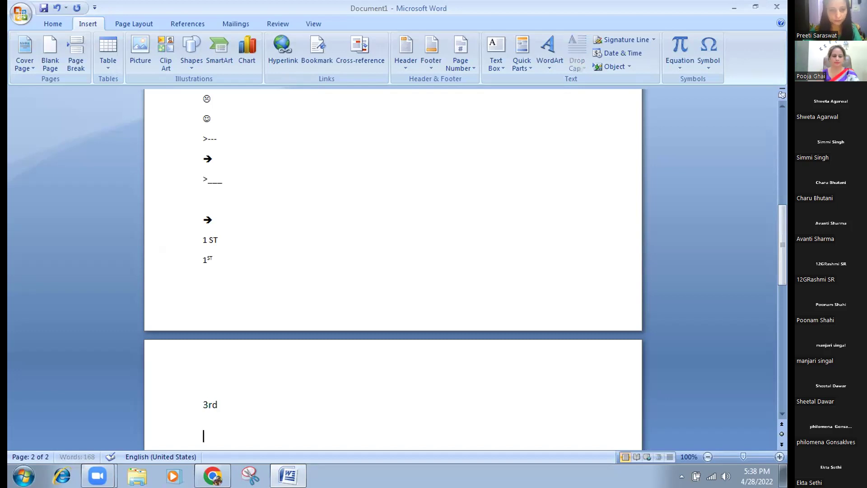
Type 2nd right after the superscript 1ST, then select the 3rd text on page 2.
left_click(226, 259)
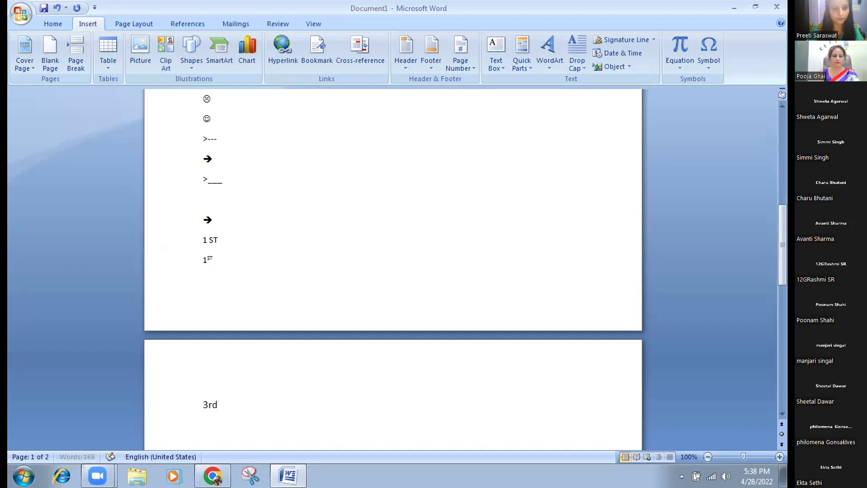
type("2")
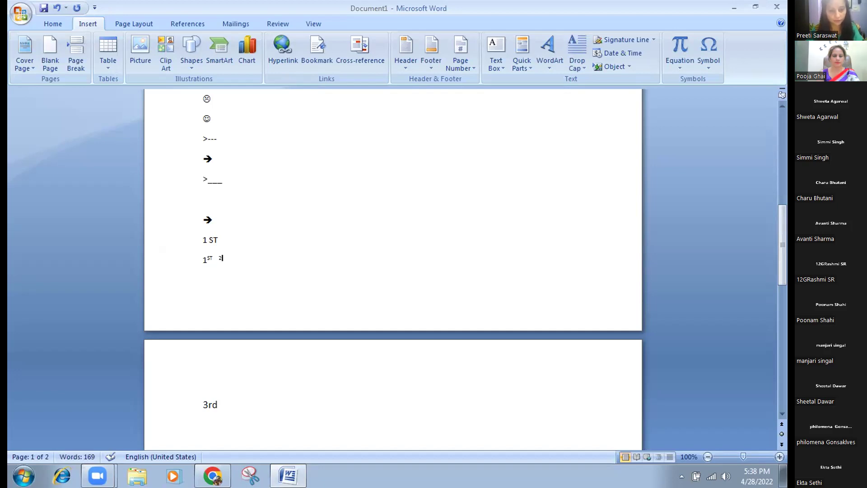
type("nd")
key("Return")
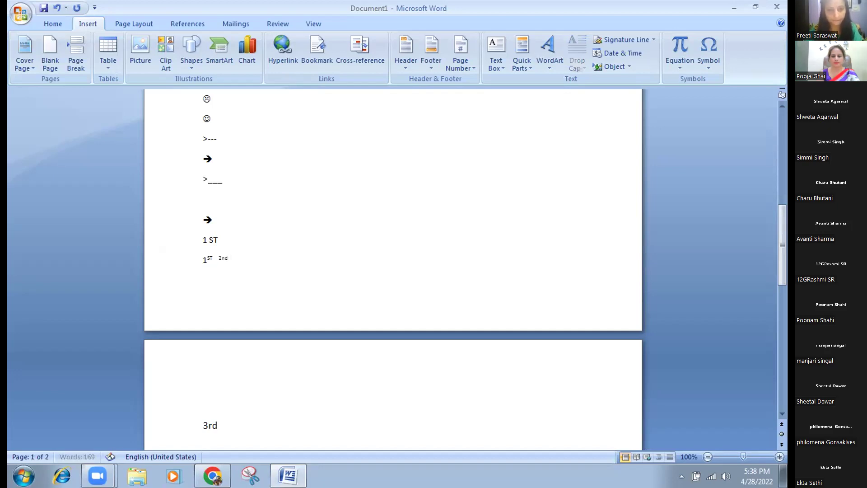
left_click(218, 425)
left_click_drag(218, 425, 198, 425)
Remove the selected '3rd' from page 2 with Backspace.
key("BackSpace")
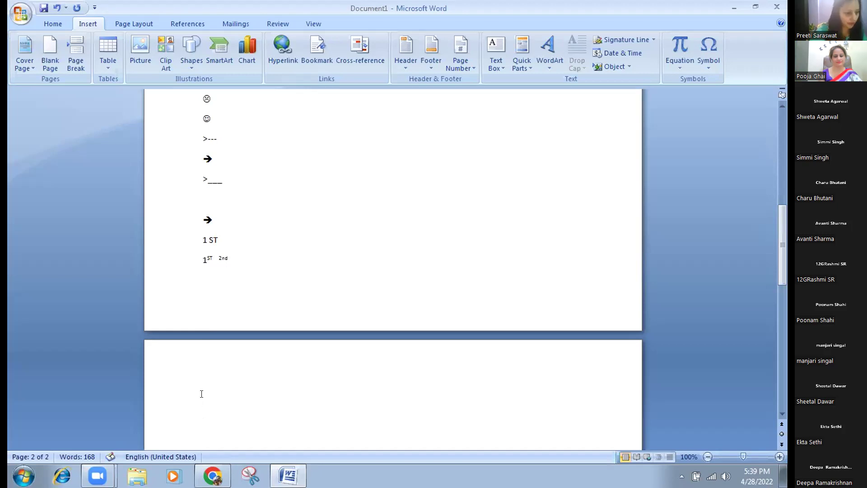
Type 1 1/2 so AutoCorrect makes it 1½, and enlarge that line to size 22.
type("1")
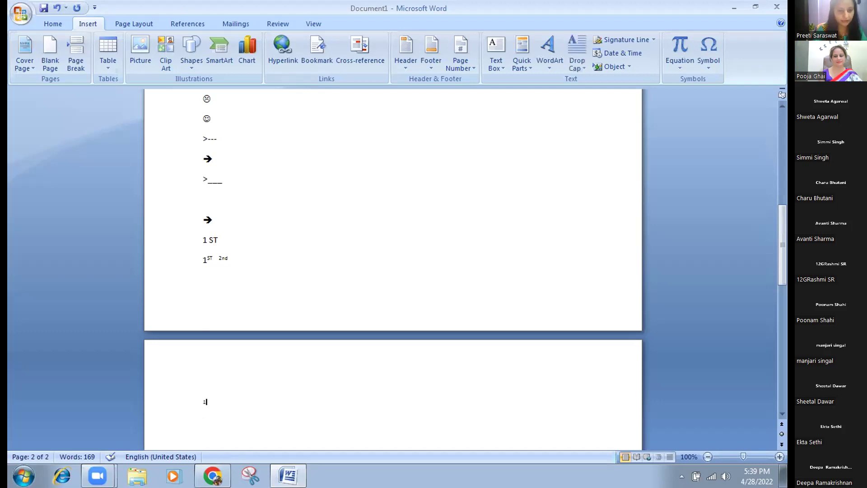
type(" 1")
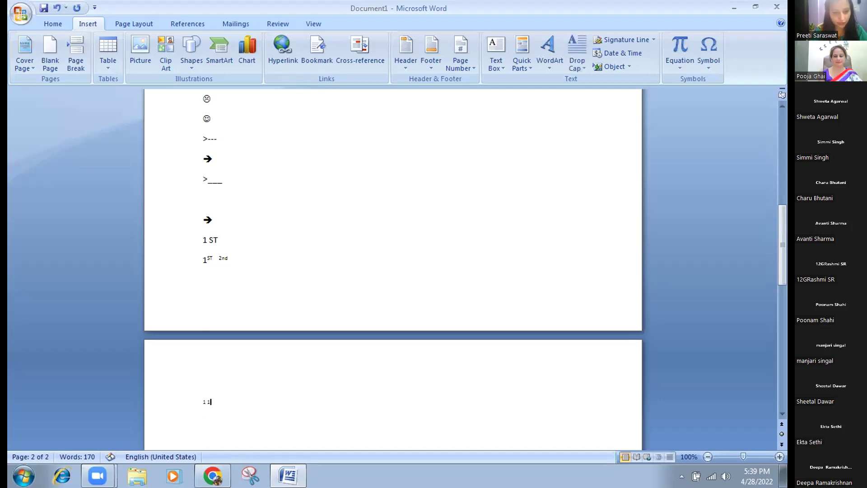
type("/2")
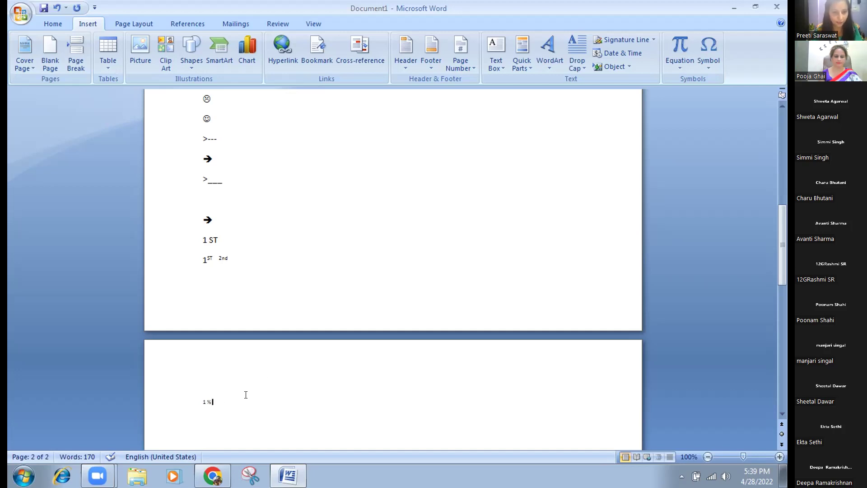
key("Return")
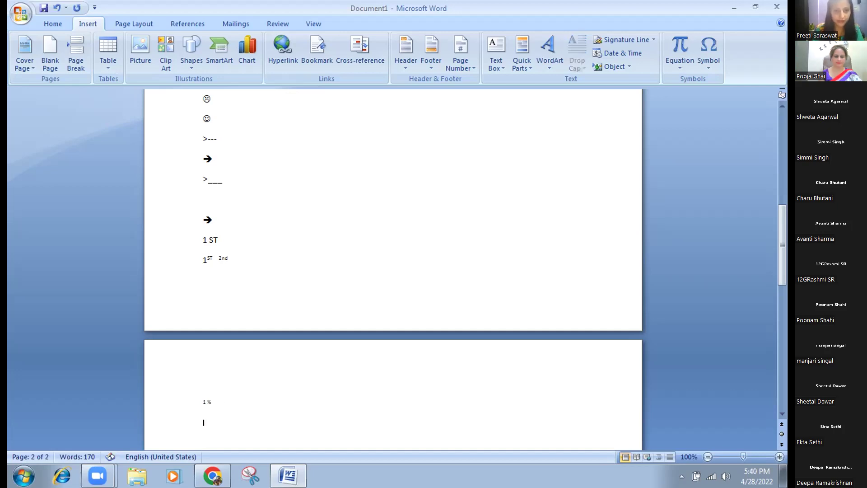
key("BackSpace")
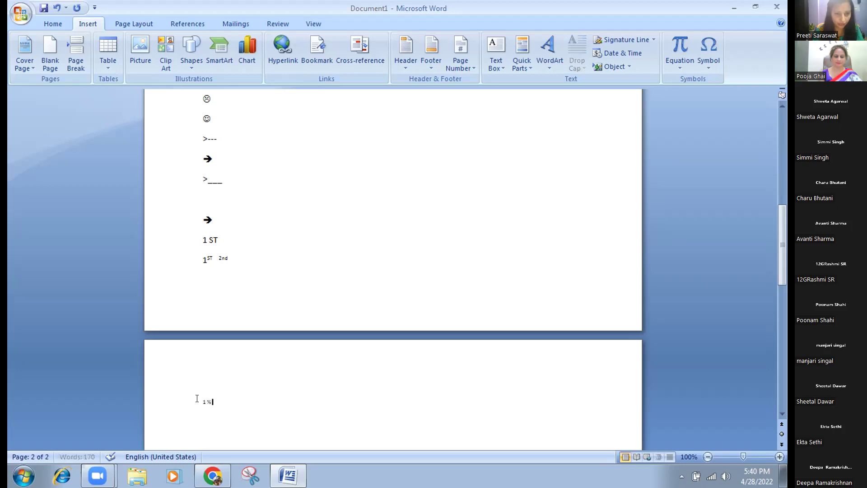
triple_click(223, 388)
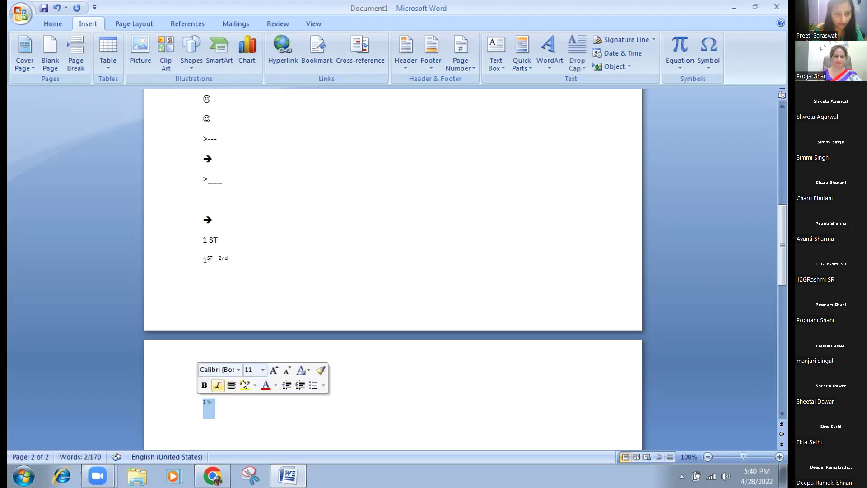
left_click(264, 370)
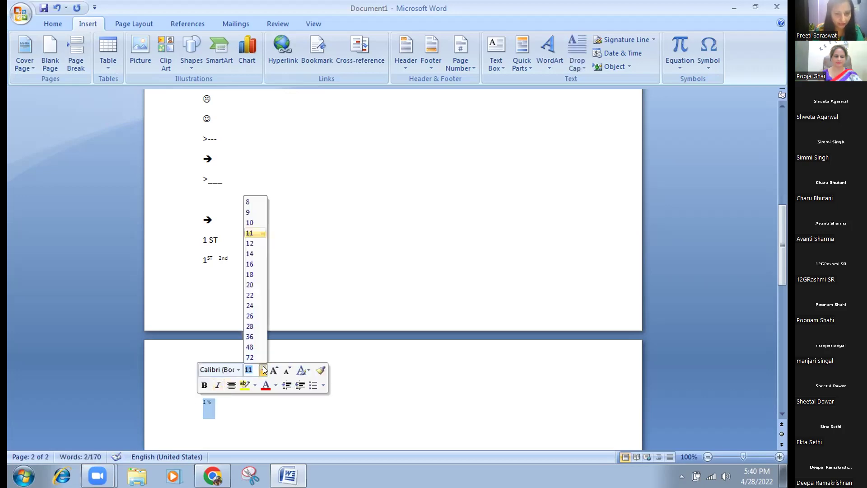
left_click(250, 293)
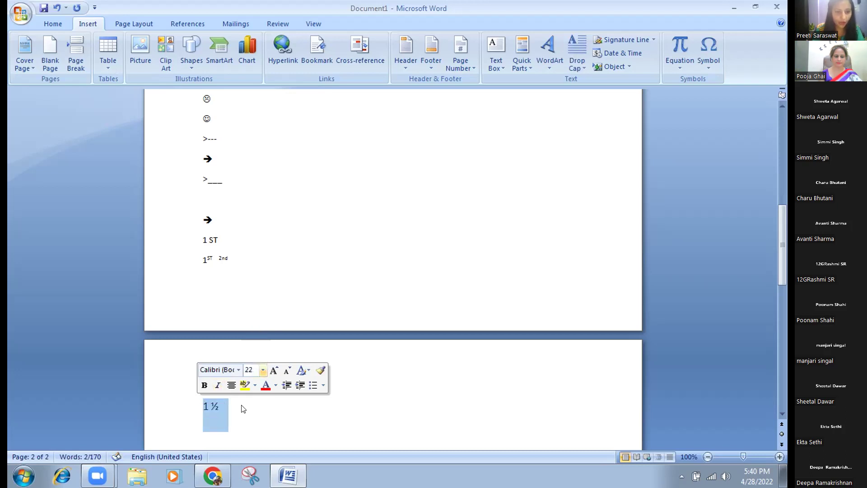
left_click(239, 404)
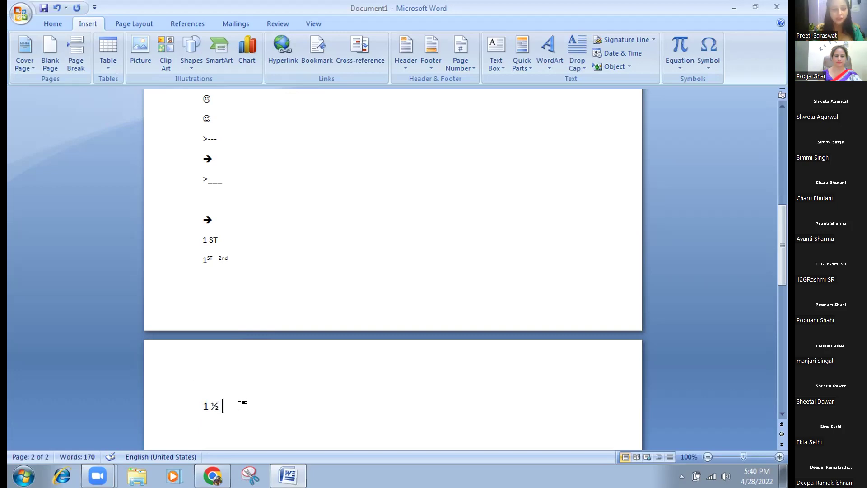
Add 4 1/2 and 2 1/2 after it, letting AutoCorrect form the ½ symbols.
type("4")
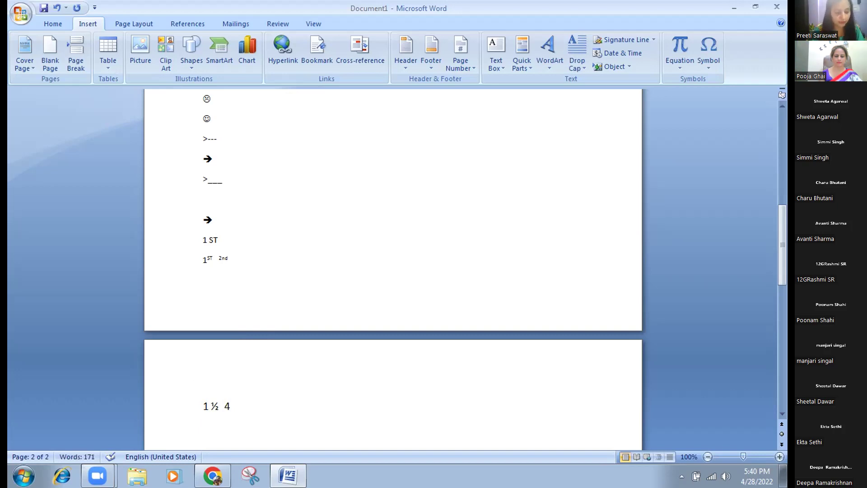
type("1")
type("/")
type("2")
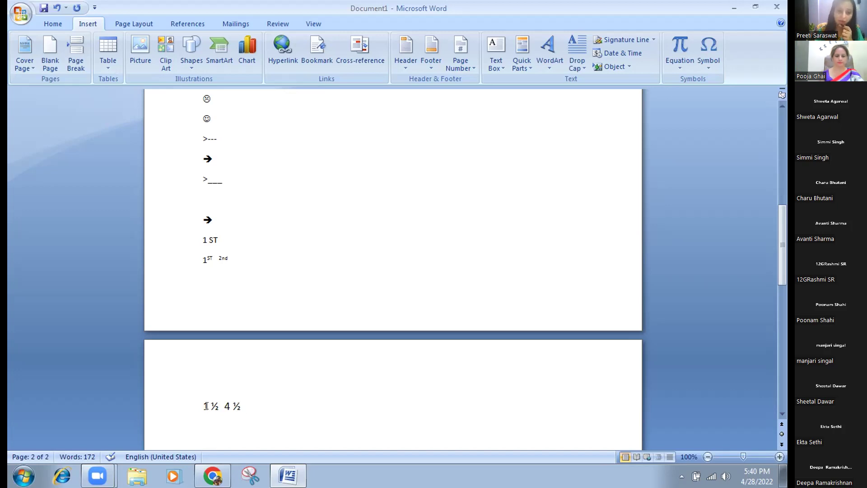
mouse_move(216, 405)
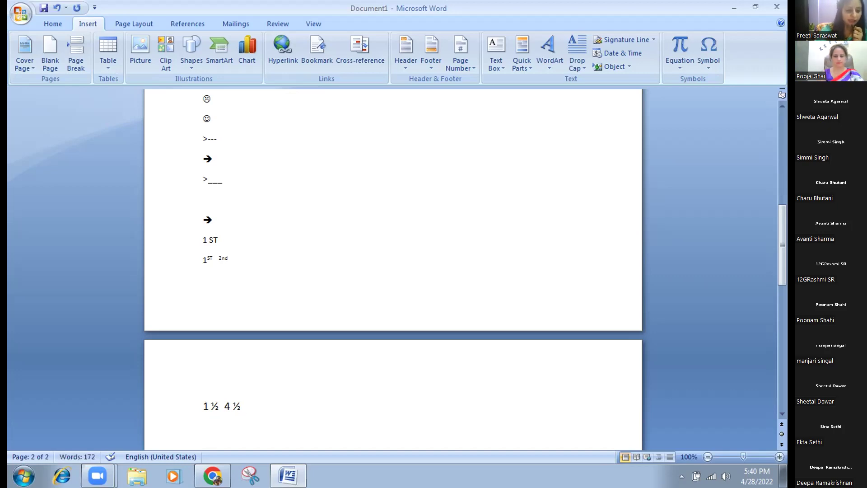
type("2")
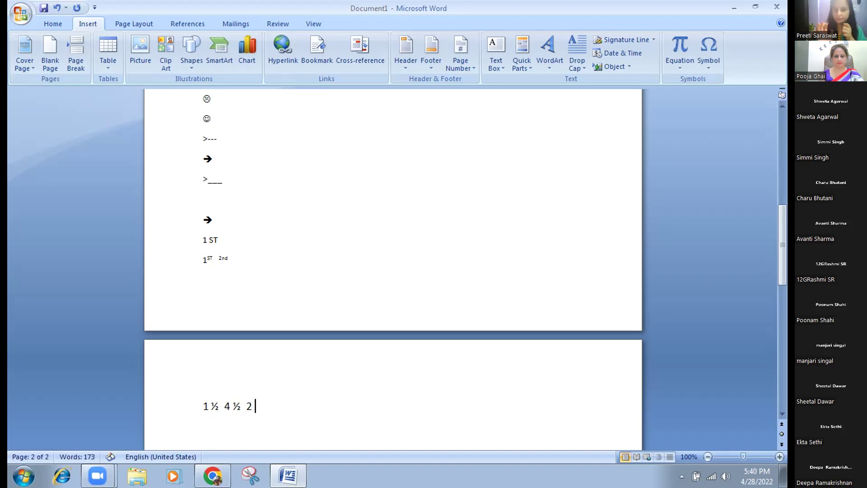
type(" 1/")
type("2")
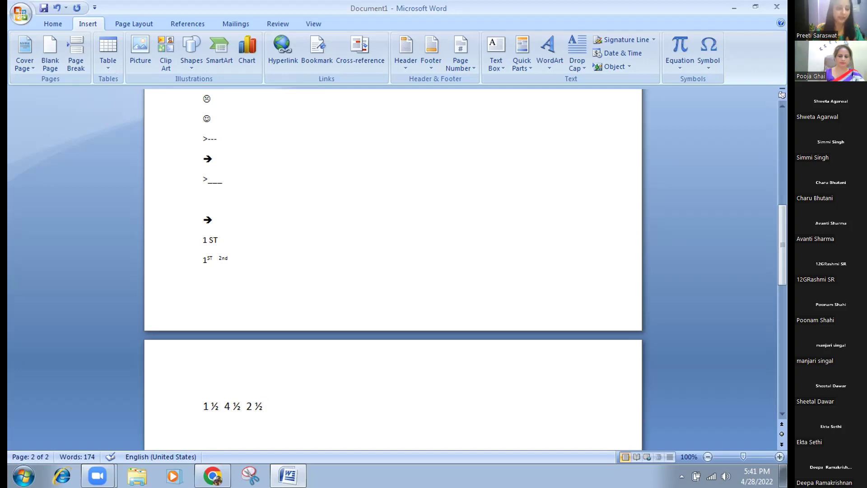
Delete the 1½ 4½ 2½ line and put the cursor at the top of blank page 2.
left_click_drag(277, 399, 178, 409)
key("Delete")
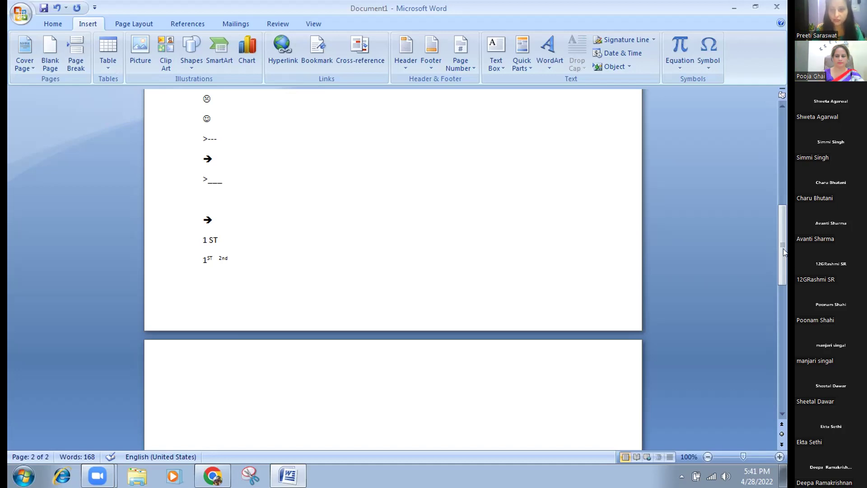
left_click_drag(783, 249, 379, 200)
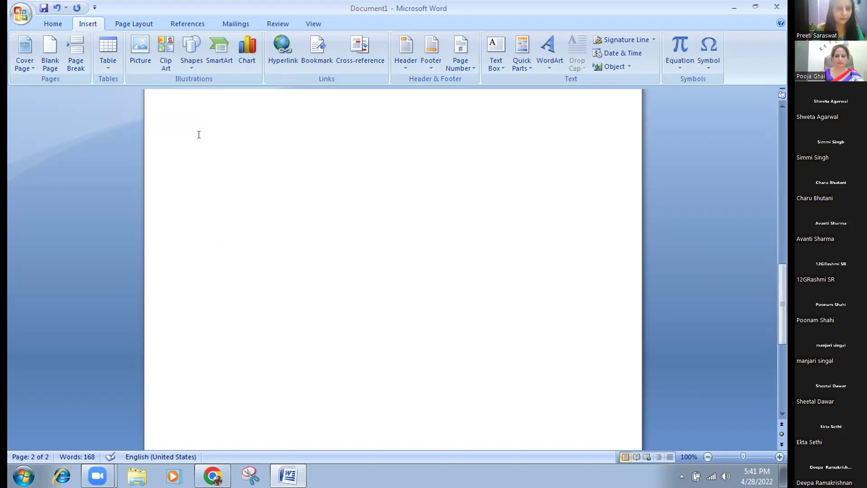
left_click(199, 135)
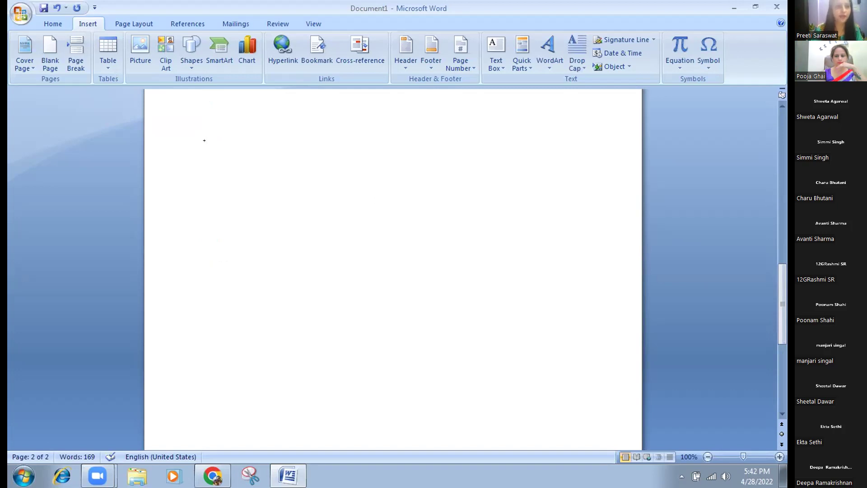
Enlarge the stray character on the line to size 22, then delete it.
double_click(206, 138)
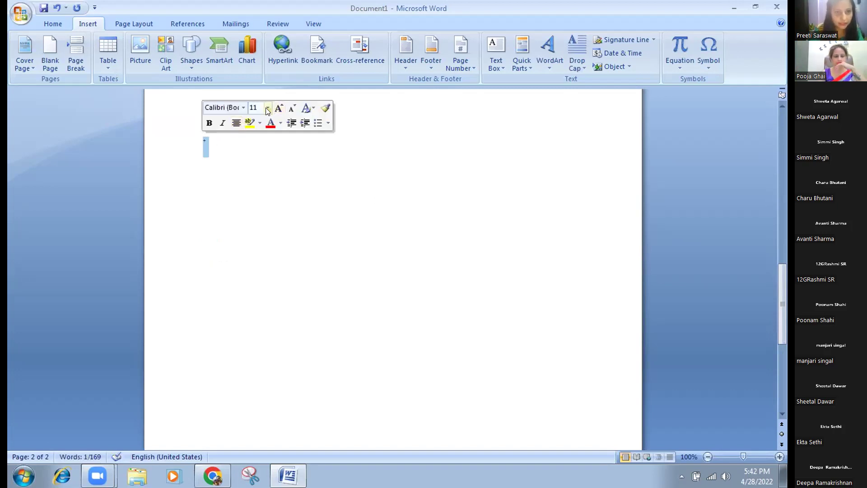
left_click(267, 107)
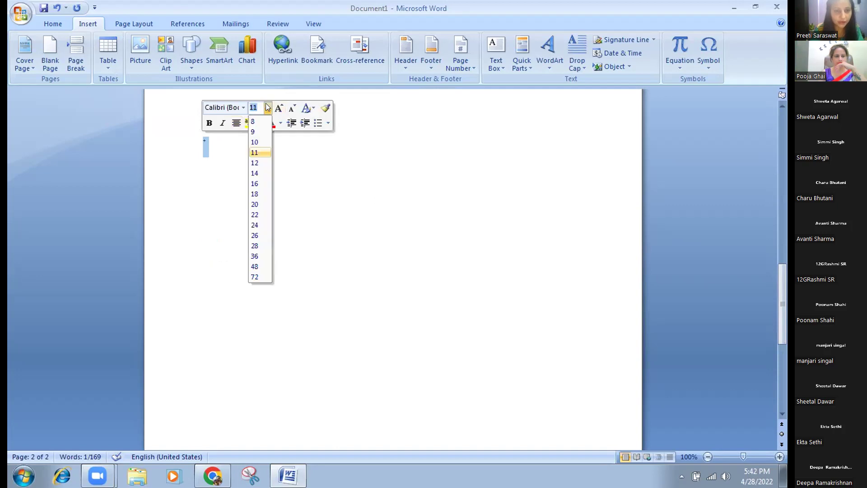
left_click(255, 215)
left_click(254, 209)
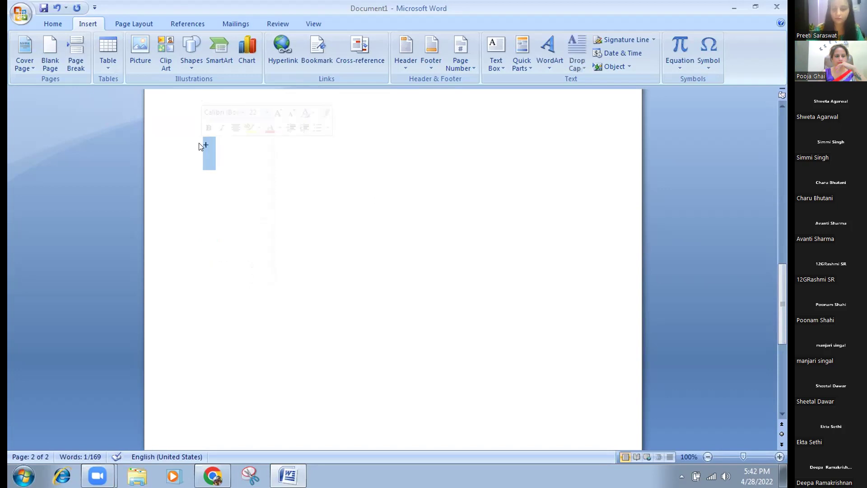
key("Delete")
Type a +-----+ dashed line with six plus signs marking five columns.
type("+")
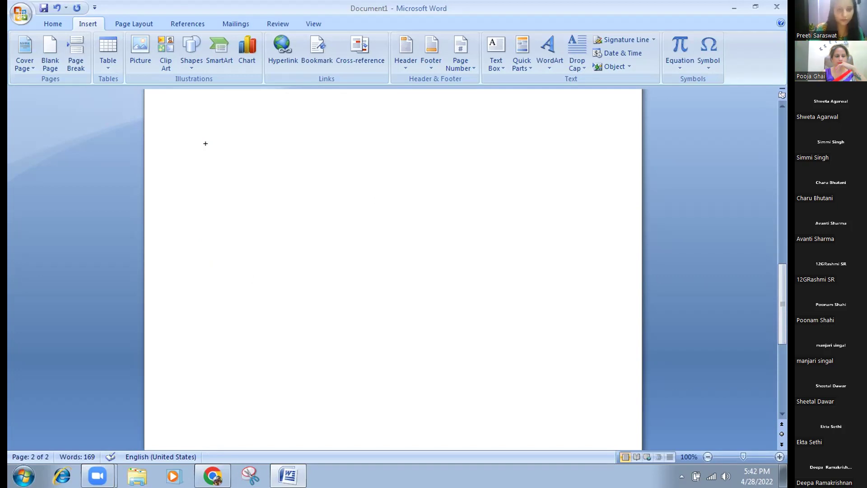
type("-----------")
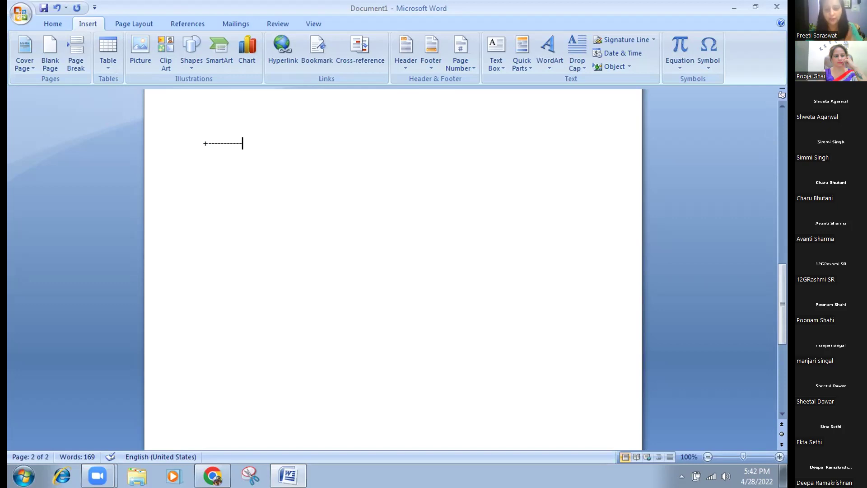
type("+")
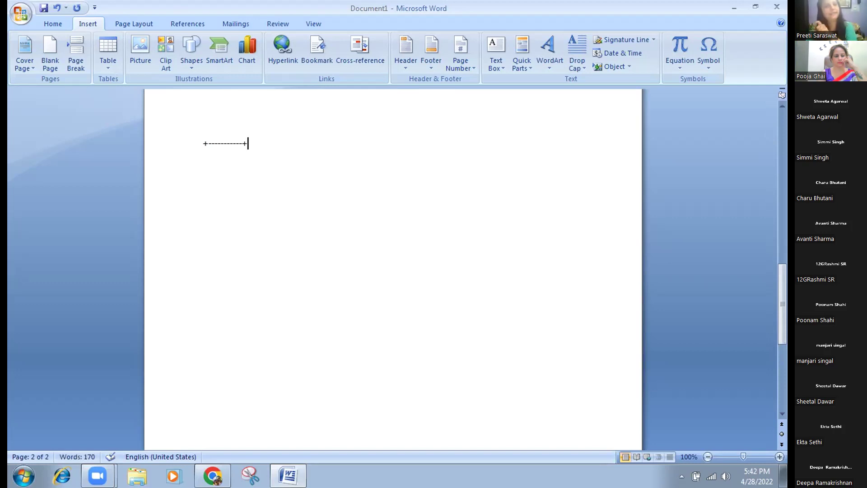
type("----------------")
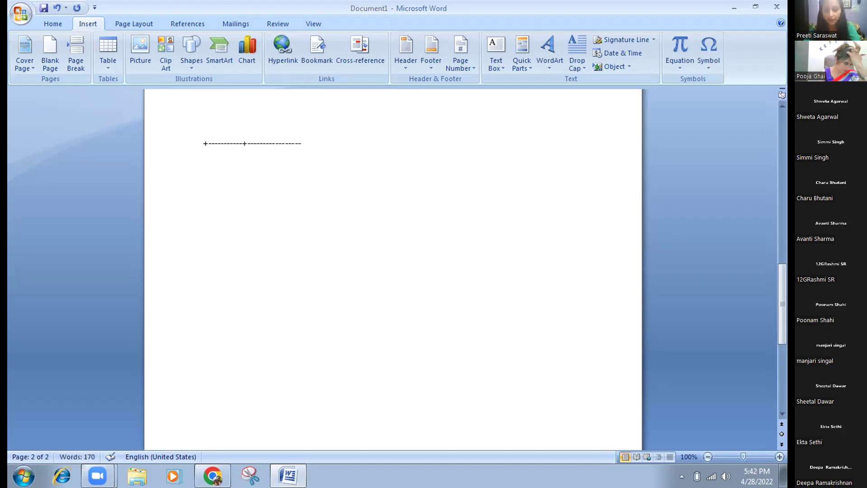
type("-+")
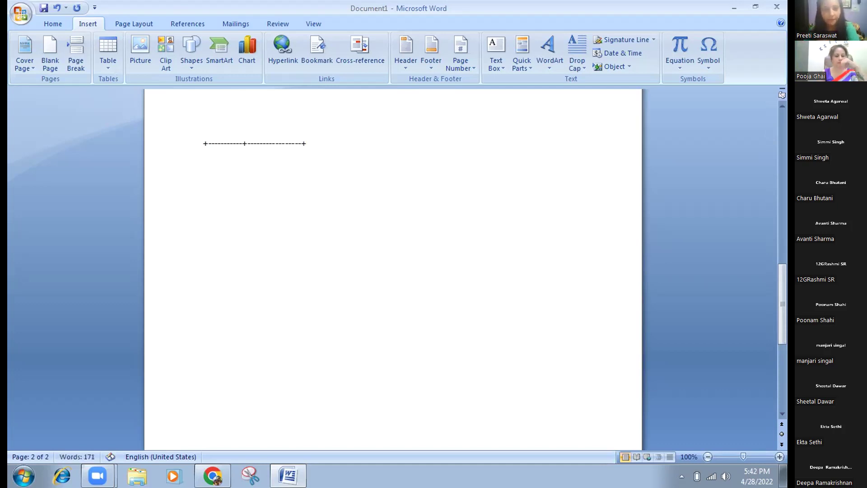
type("---------------")
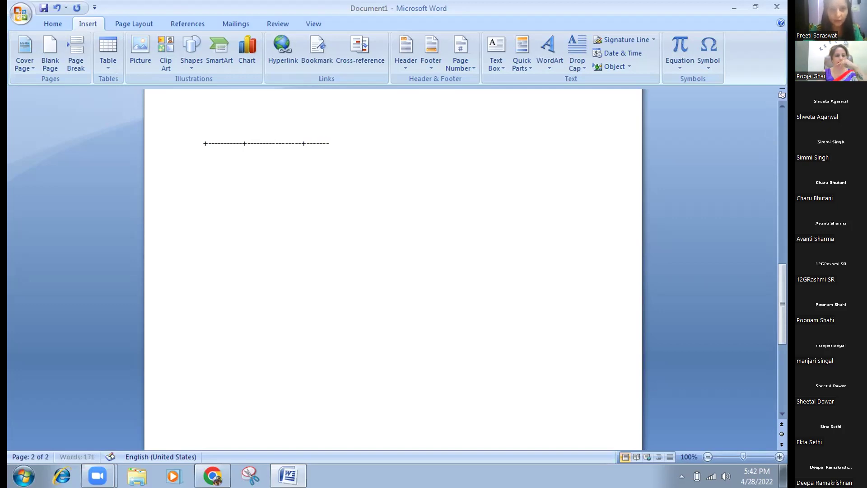
type("-+----------------")
type("------")
type("+----------------")
type("--+-------------------+")
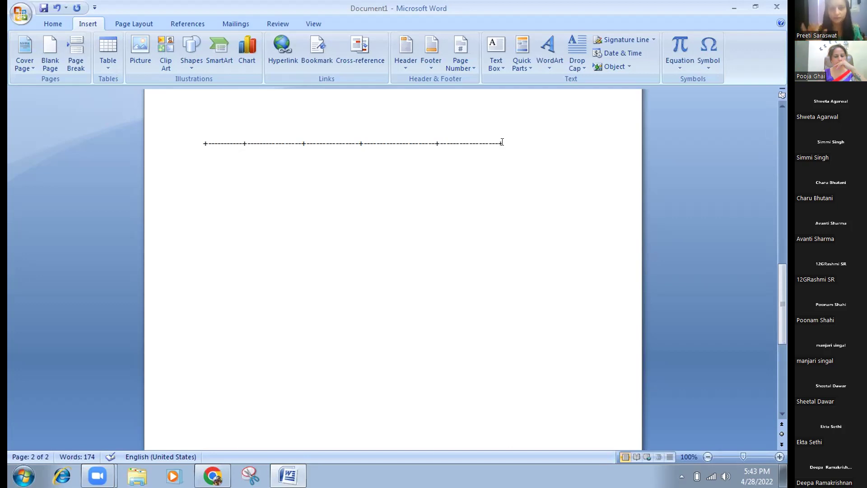
Convert the dashed line into a five-column table and make its first row taller.
key("Return")
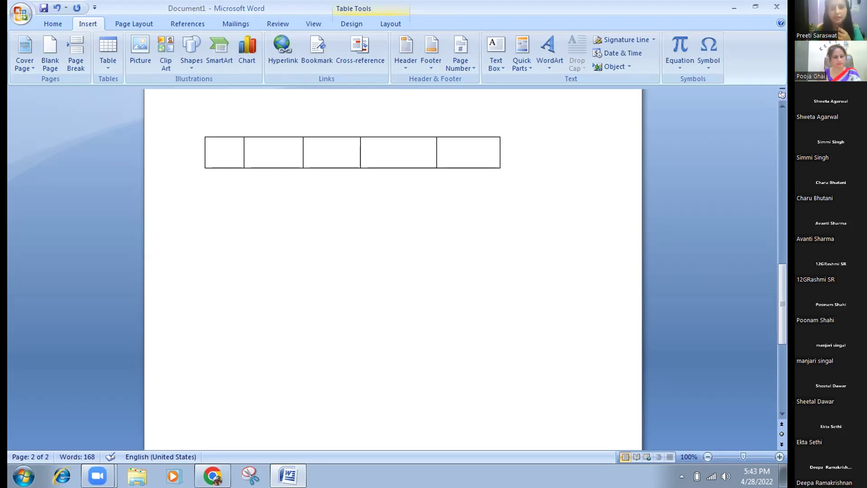
key("Tab")
left_click(499, 141)
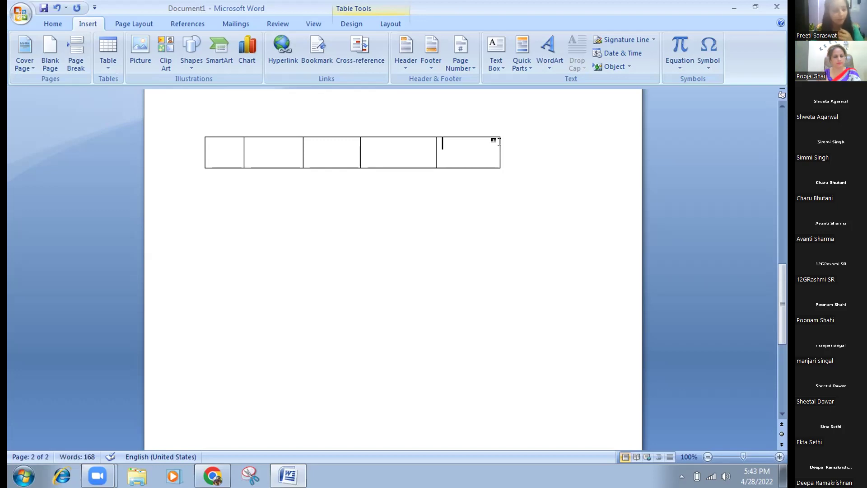
key("Return")
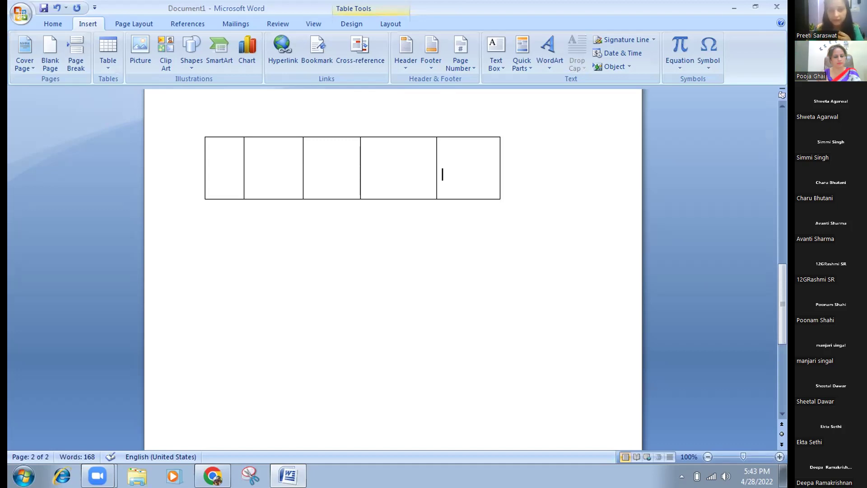
Add a second row below the first and deepen it with extra lines.
left_click(501, 143)
key("Return")
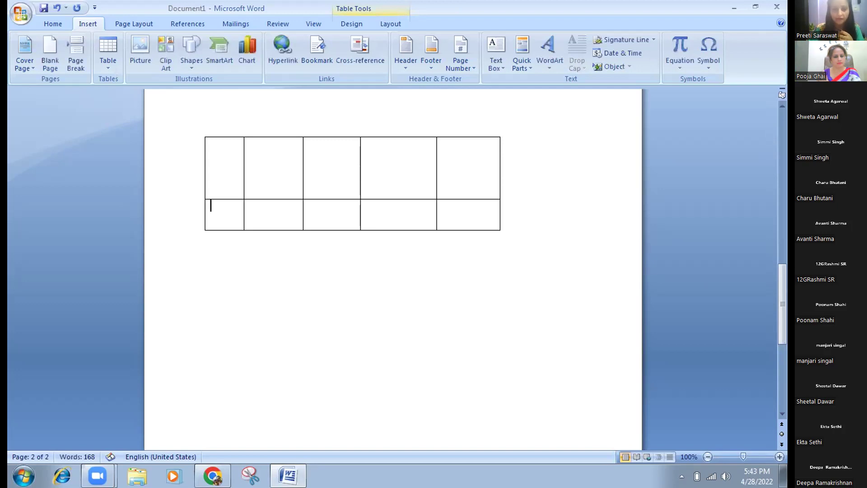
key("Return")
key("Return")
key("Return")
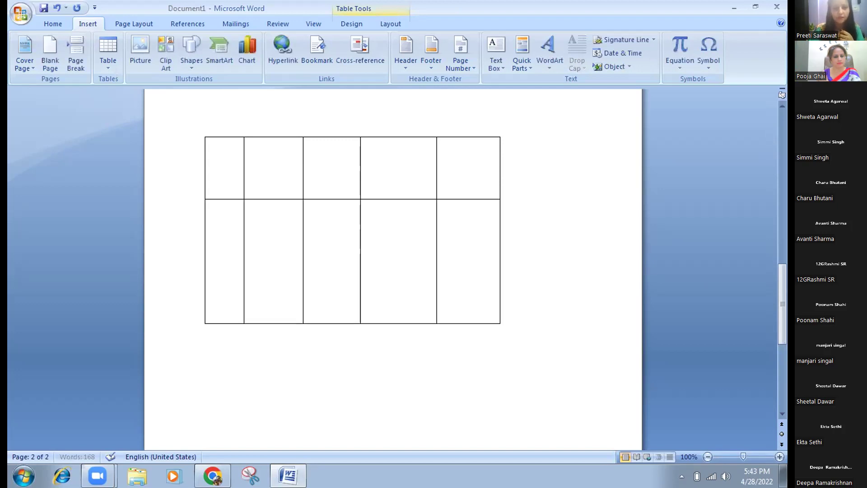
key("Return")
key("Tab")
left_click(443, 205)
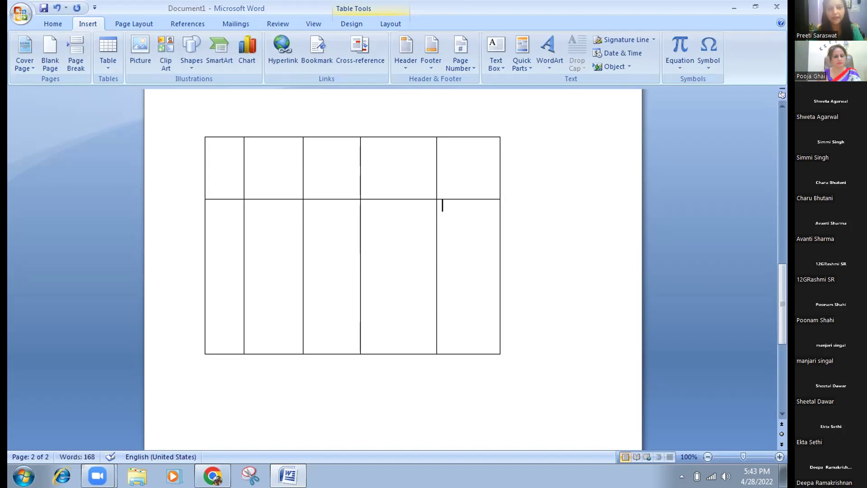
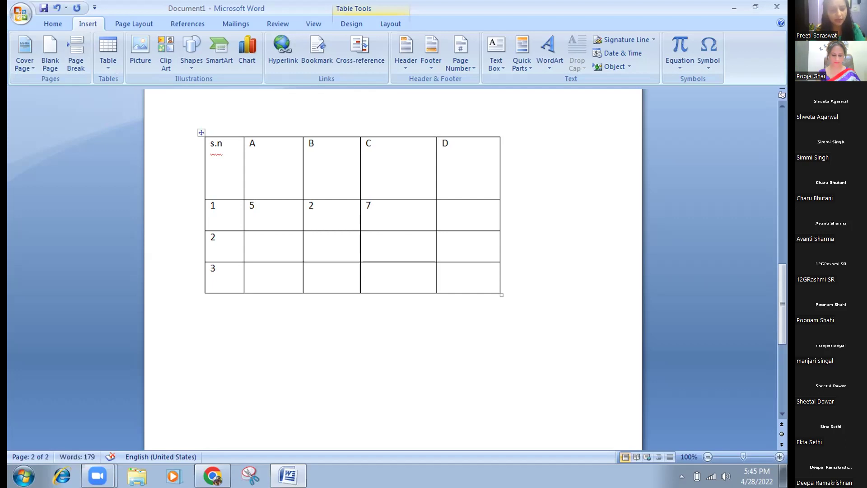
Enter 23, 23 and 78 in columns A–C of row 2.
type("23")
left_click(334, 253)
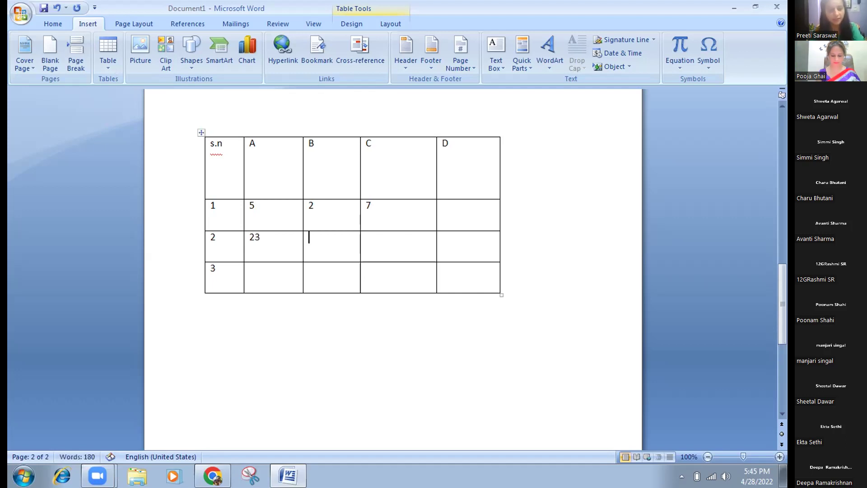
type("23")
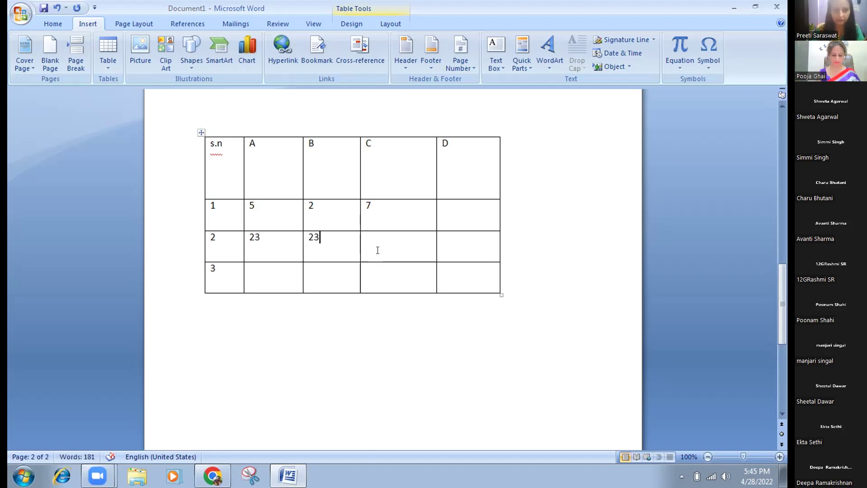
left_click(377, 250)
type("78")
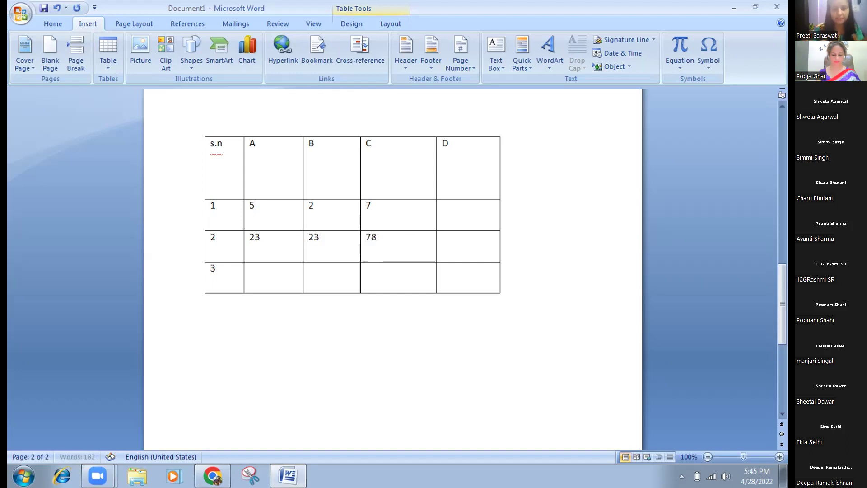
Fill row 3's A–C cells with 2, 5 and 90.
left_click(261, 270)
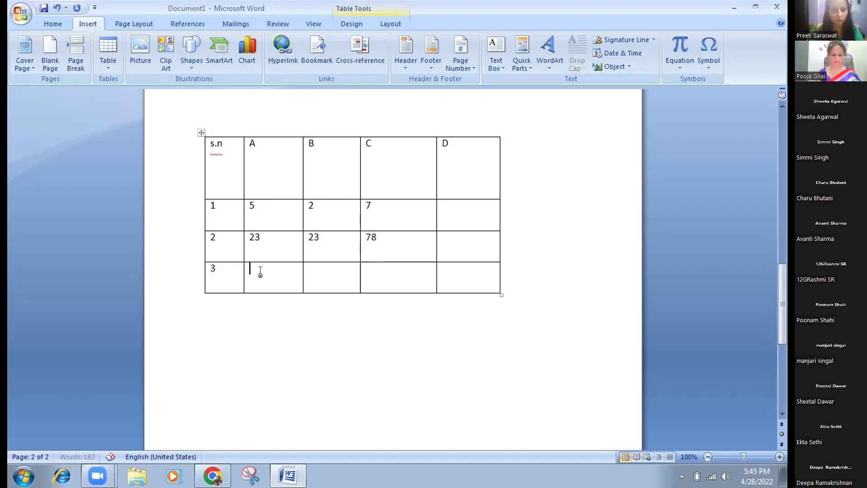
type("2")
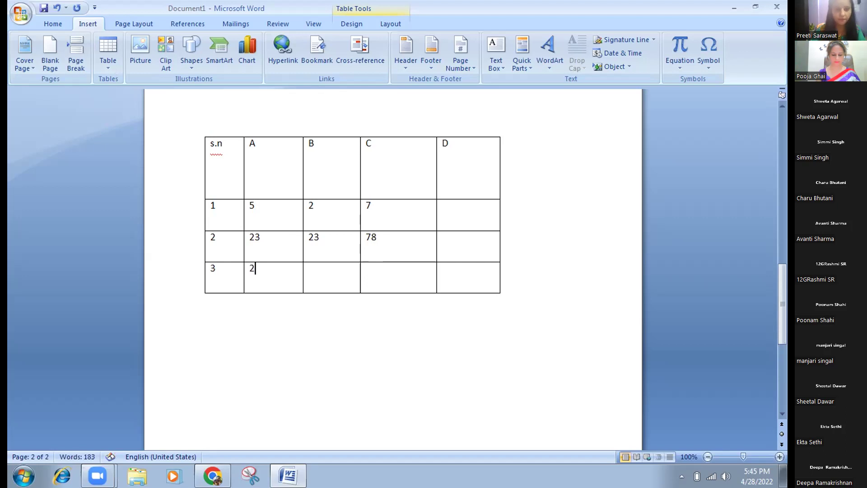
left_click(318, 268)
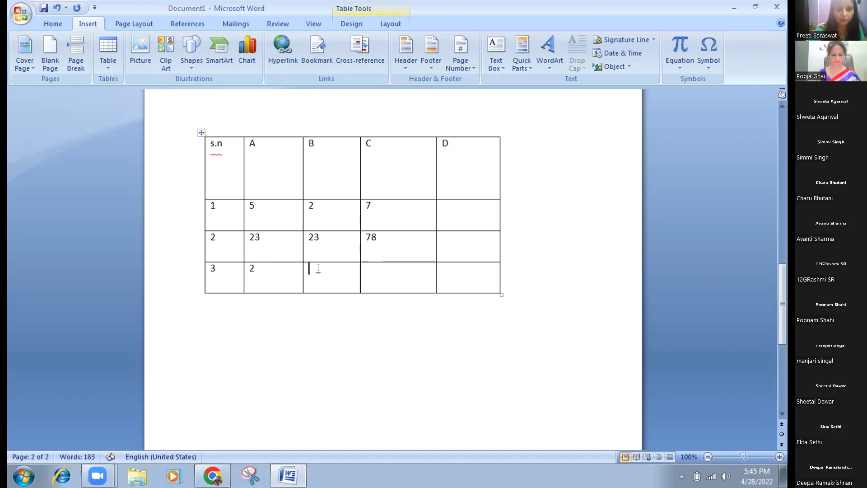
type("5")
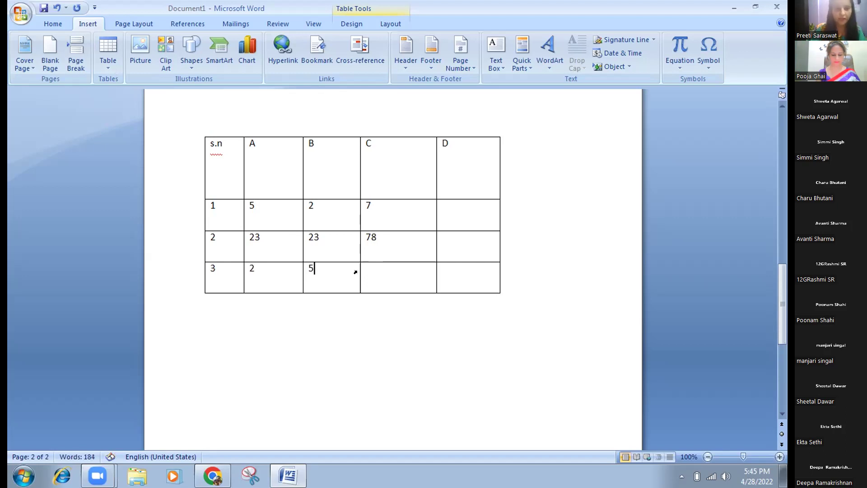
left_click(377, 271)
type("9")
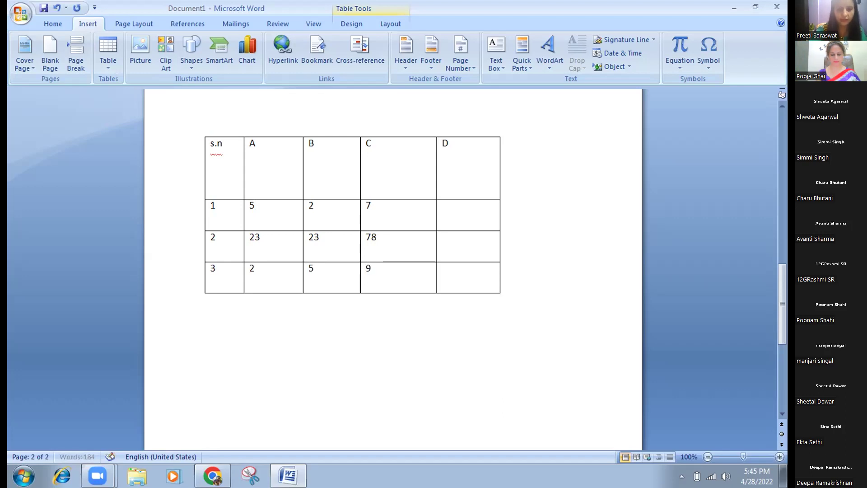
type("0")
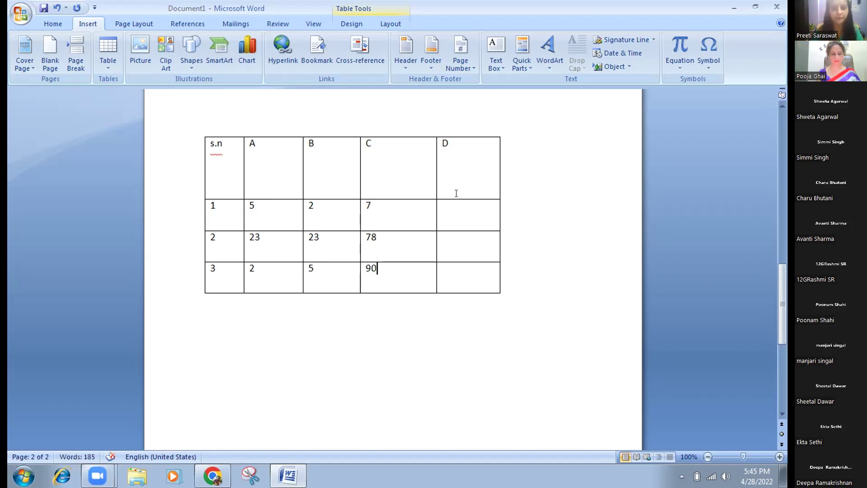
left_click(451, 209)
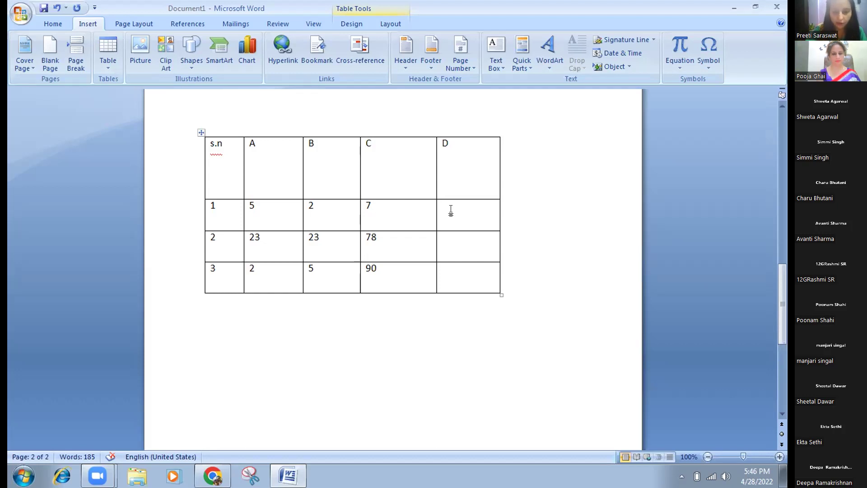
Insert a field reading =5+2+7 in row 1's D cell, fixing the mistyped equals sign.
key("ctrl+F9")
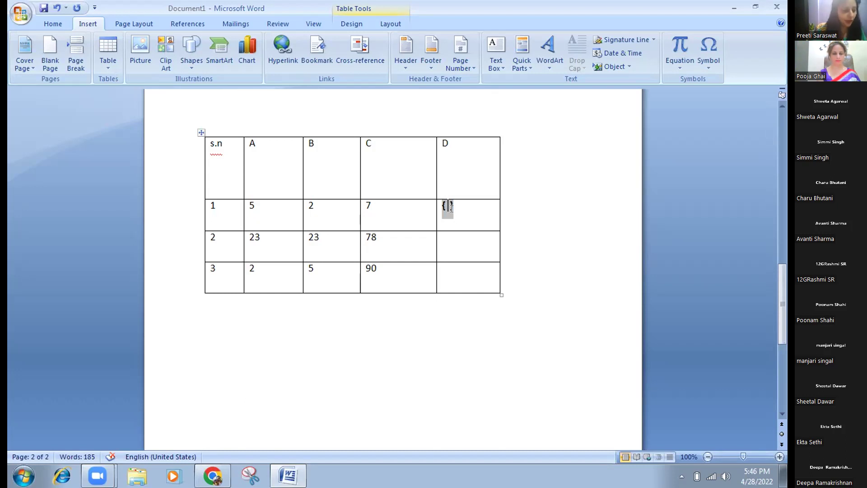
type("=")
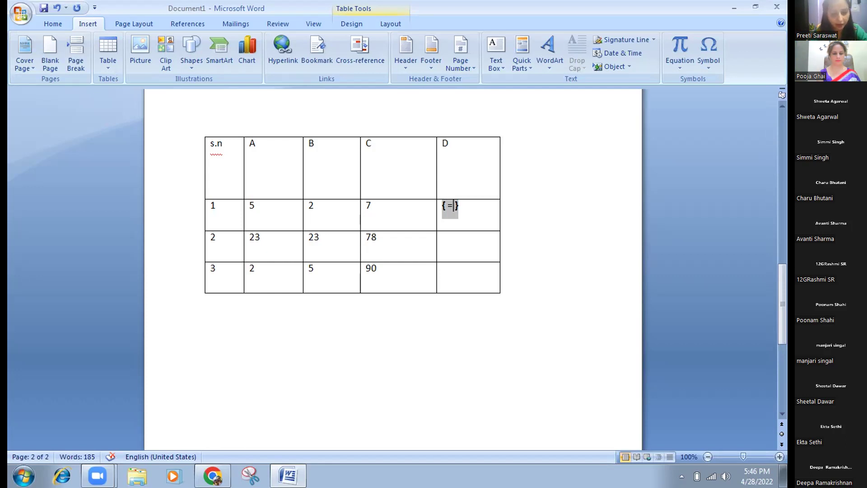
type("5")
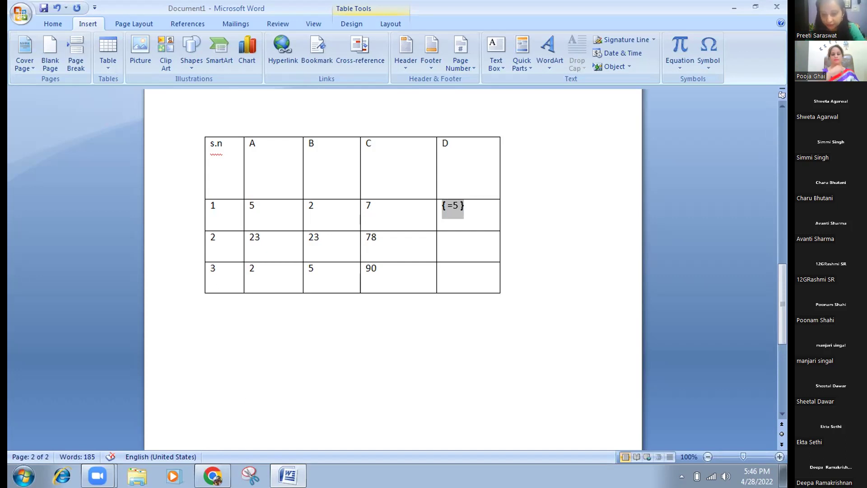
type("+")
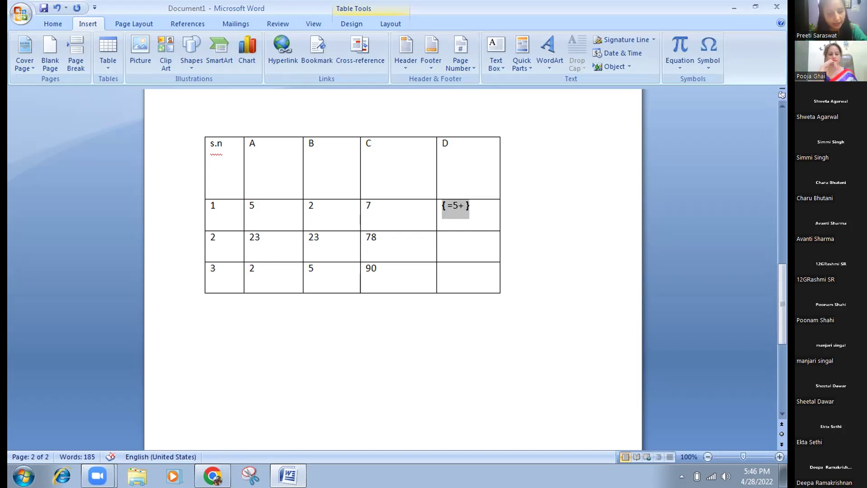
type("2=")
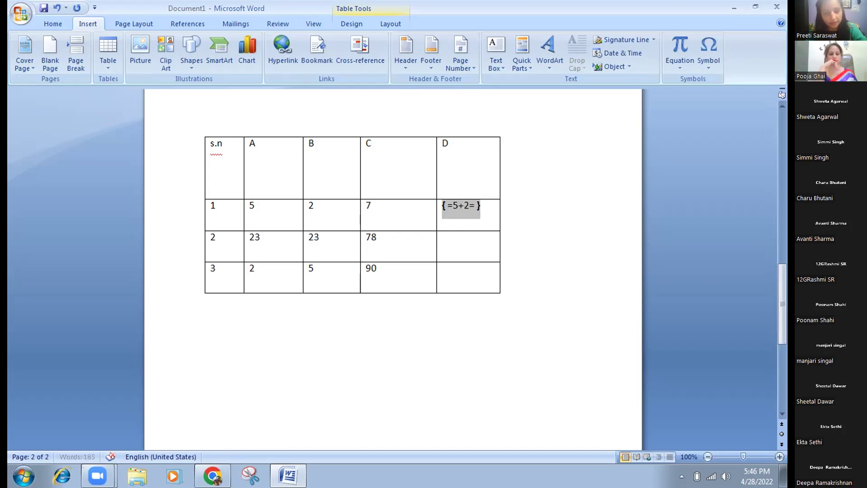
type("7")
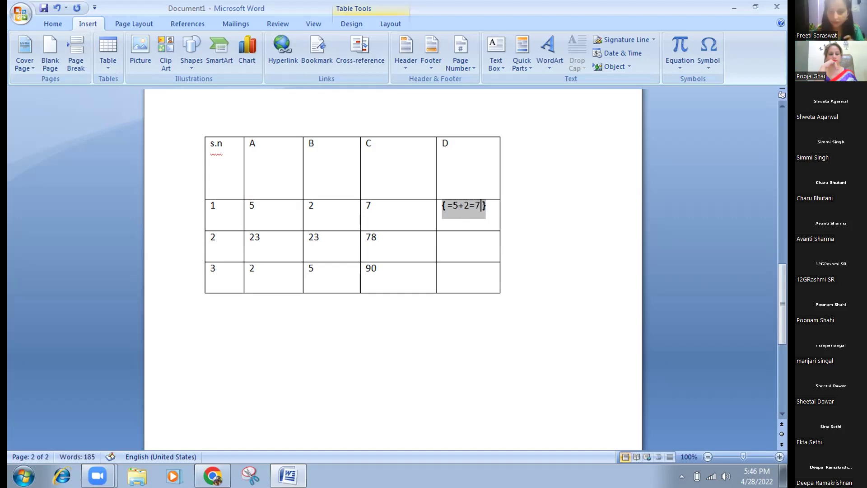
key("Left")
key("Left")
key("Delete")
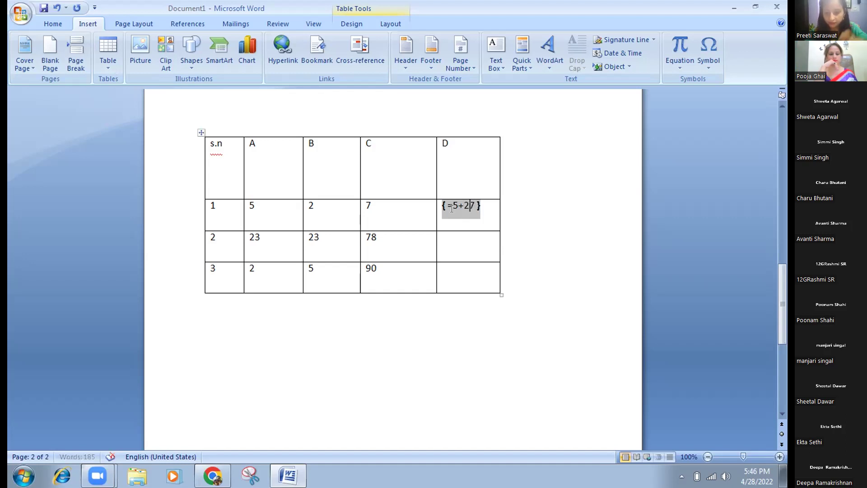
type("+")
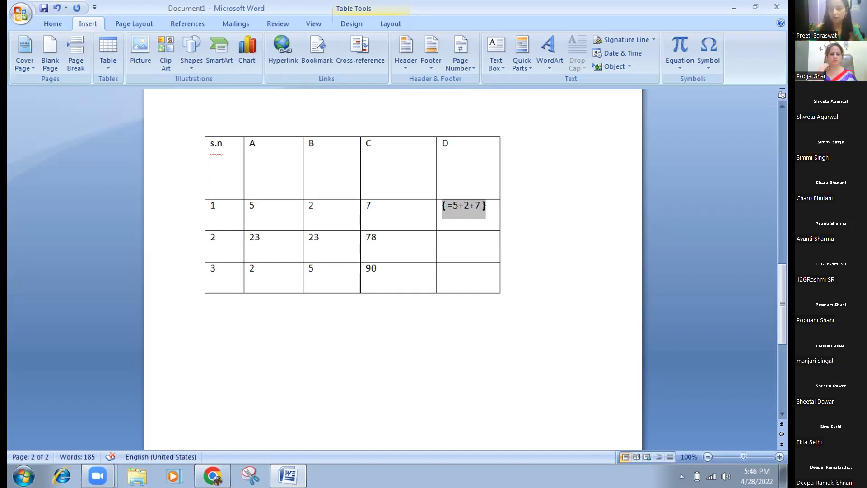
left_click(485, 205)
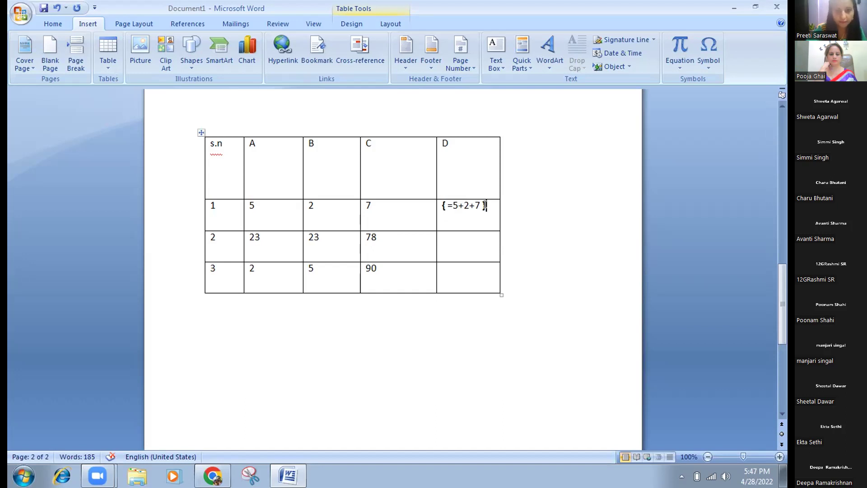
Add, then undo, an extra empty field after the =5+2+7 formula.
key("ctrl+F9")
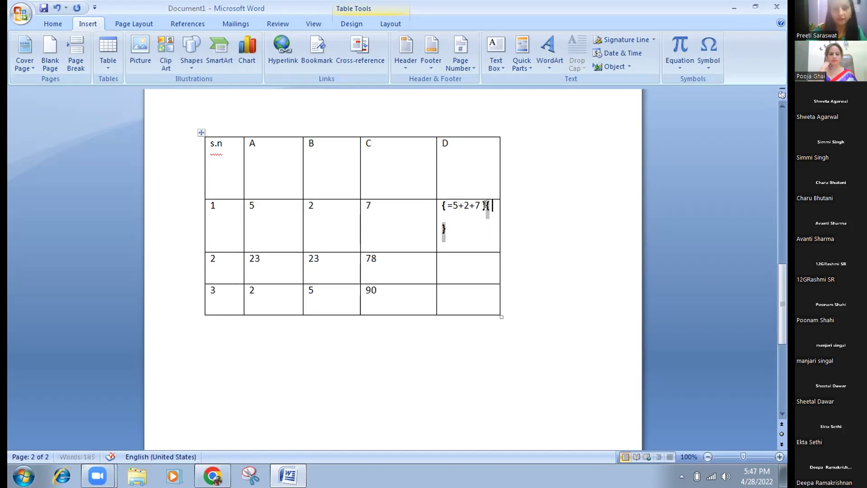
key("BackSpace")
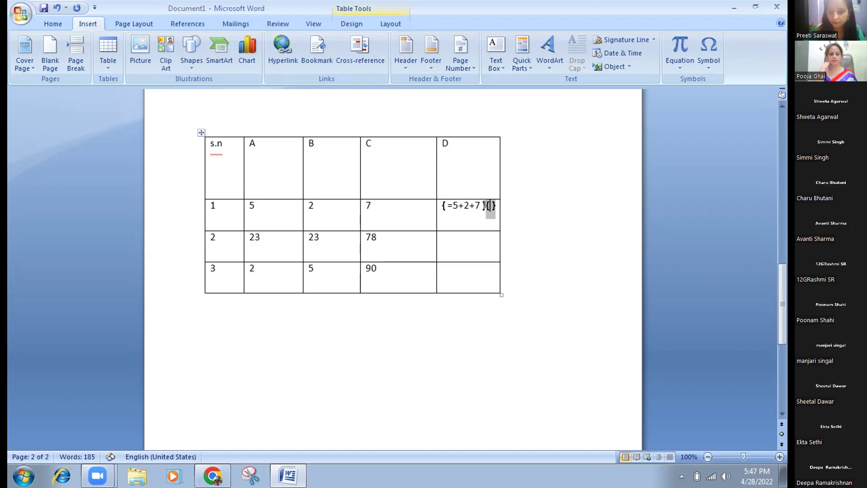
key("ctrl+z")
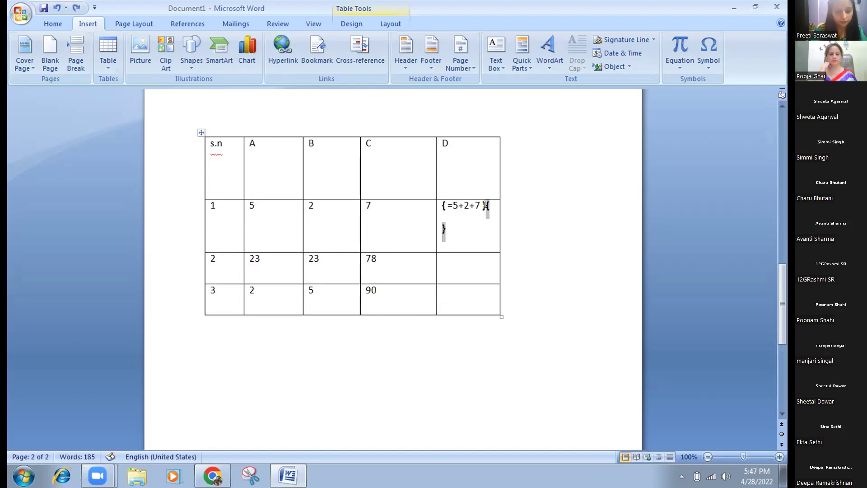
key("BackSpace")
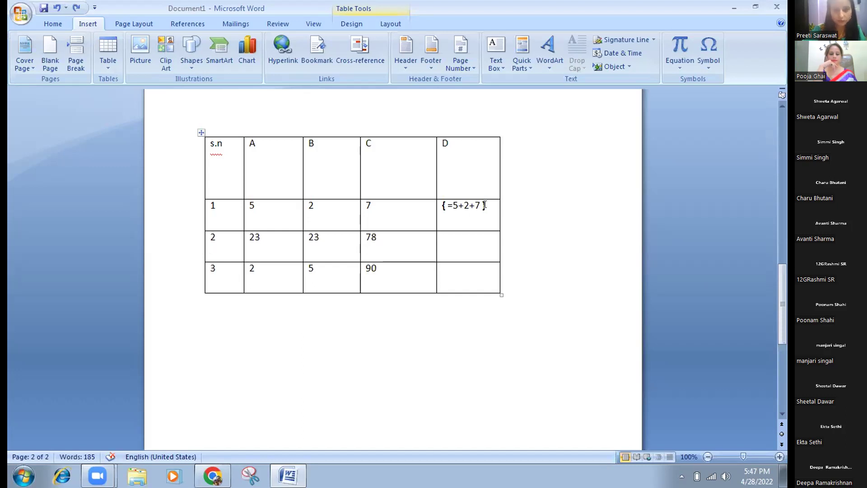
key("ctrl+F9")
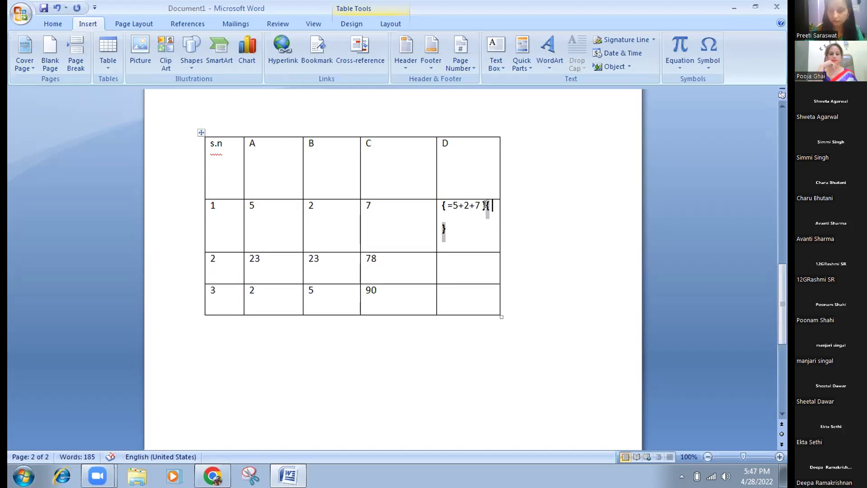
key("ctrl+z")
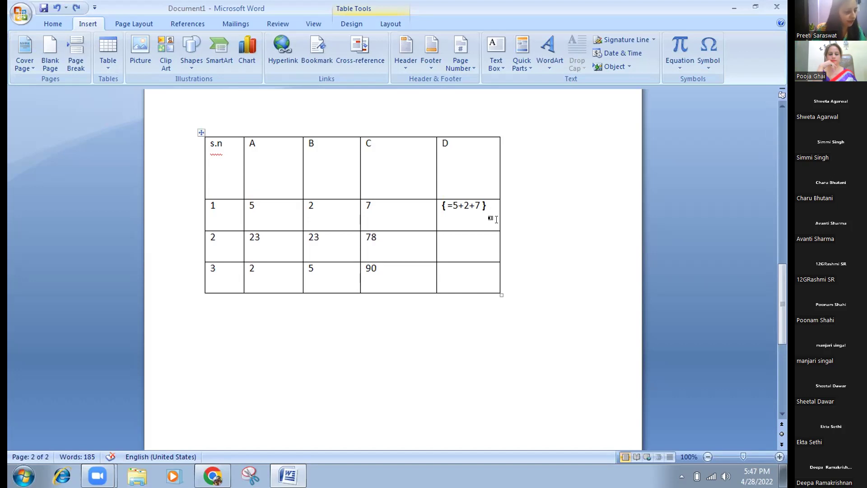
Remove the space before the closing brace and delete the stray empty field beside the formula.
left_click(476, 201)
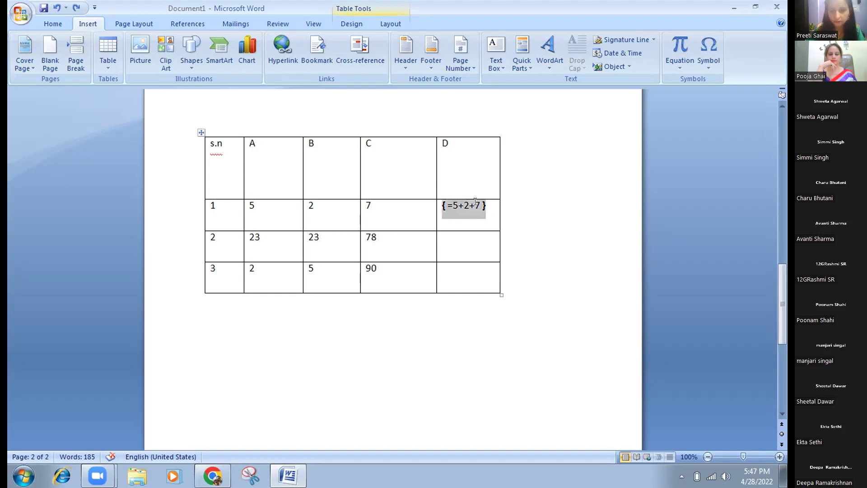
key("Delete")
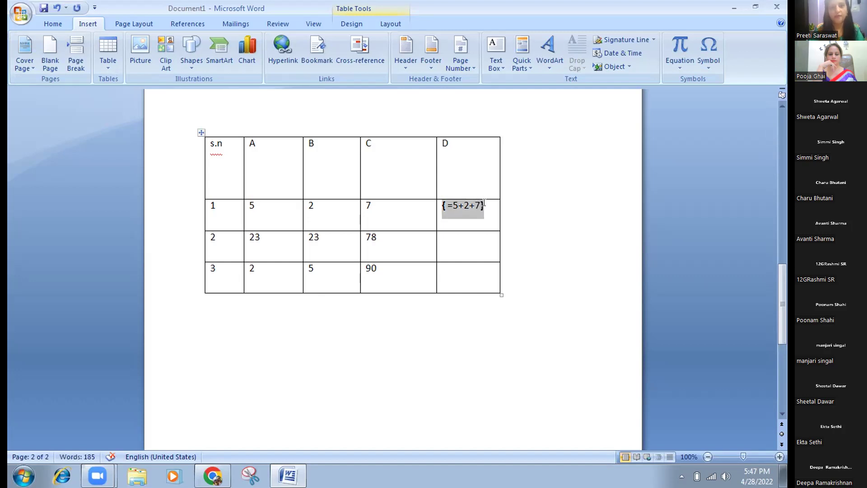
left_click(483, 203)
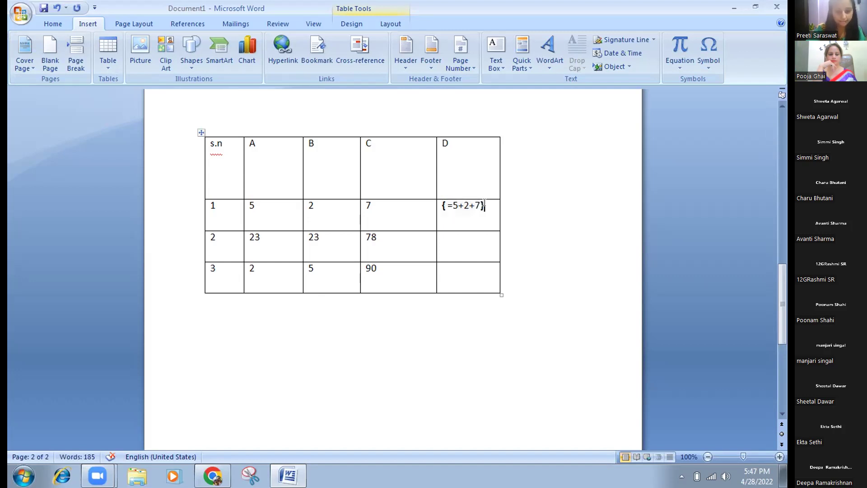
key("ctrl+F9")
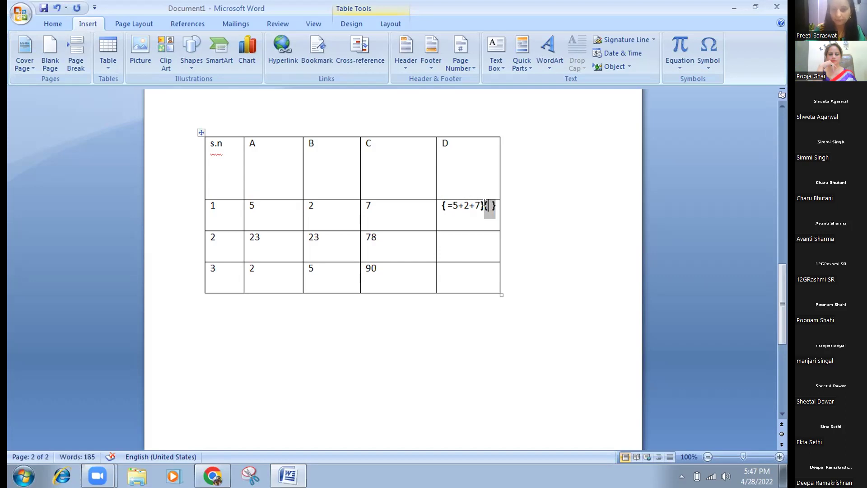
left_click(441, 242)
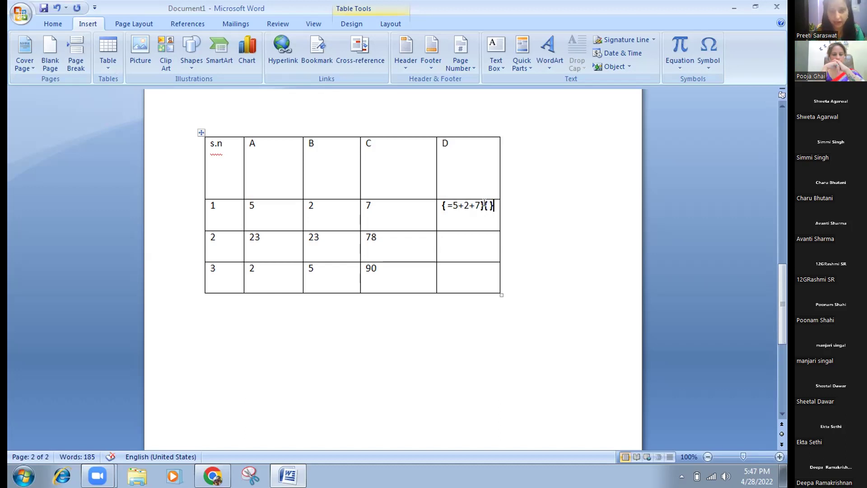
triple_click(481, 204)
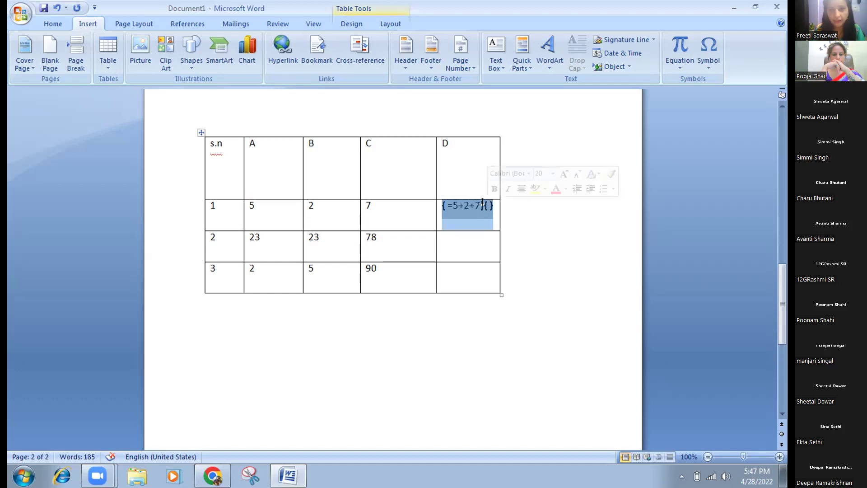
left_click(482, 202)
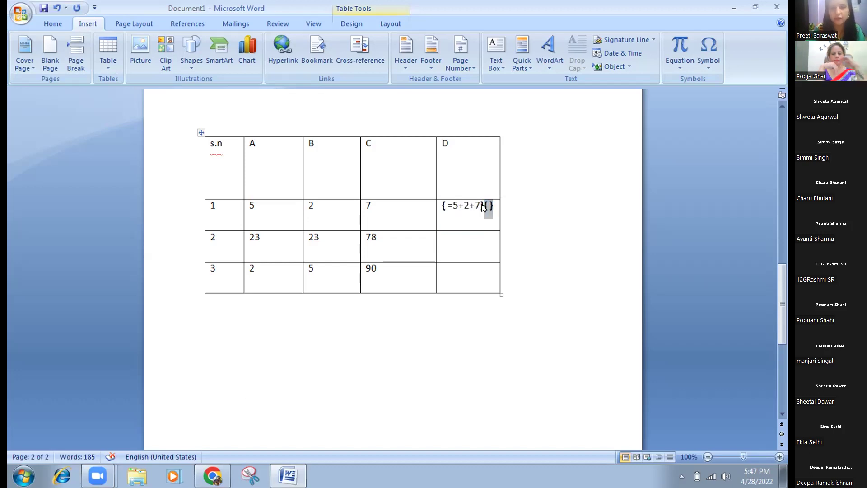
left_click(482, 207)
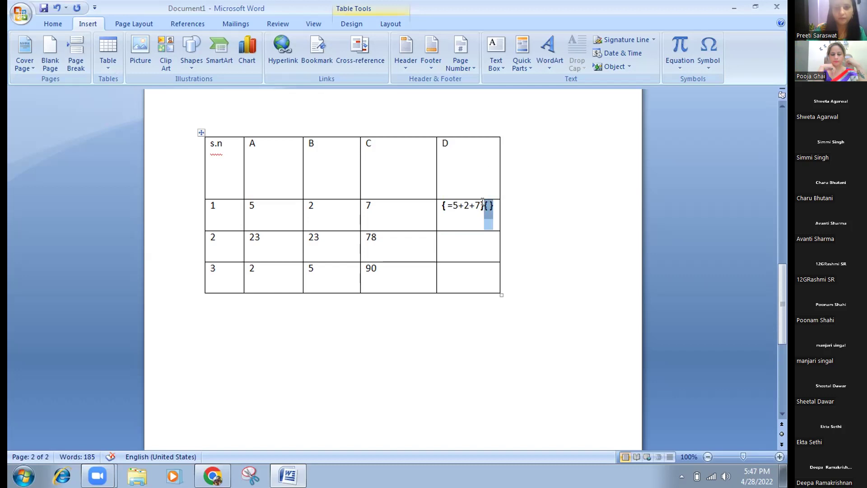
key("Delete")
left_click(444, 238)
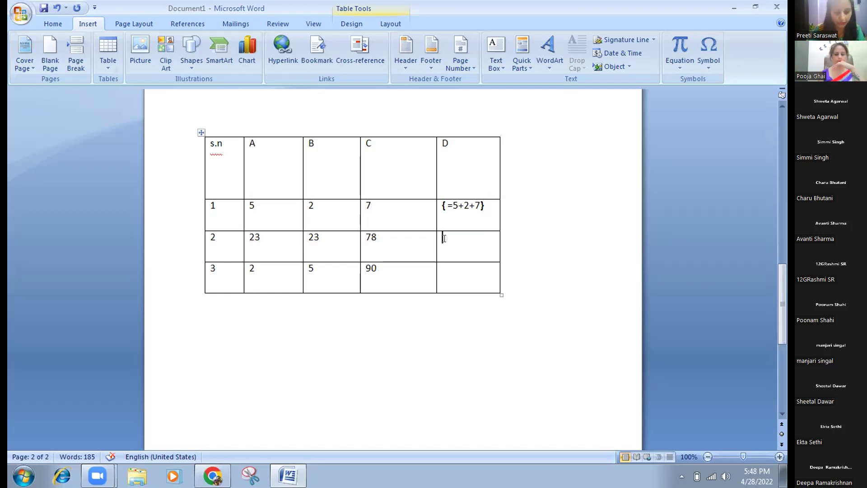
Put a field reading =sum(left) in row 2's D cell to total that row.
key("ctrl+F9")
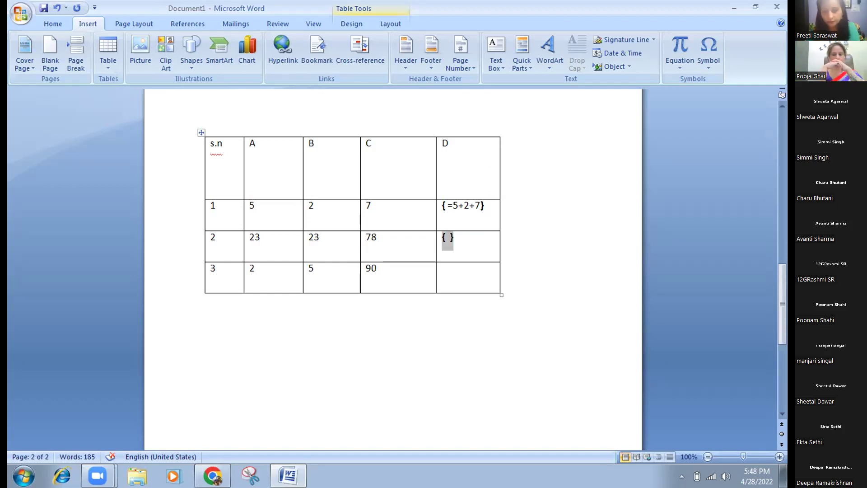
type("= ")
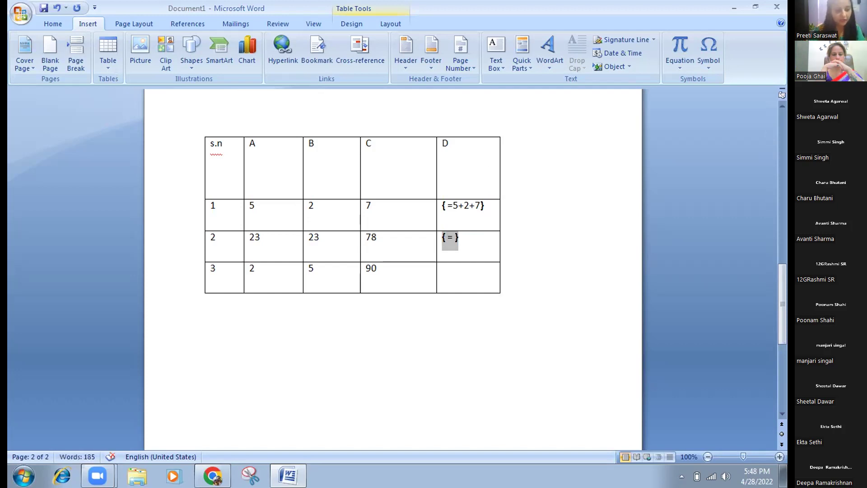
type("S")
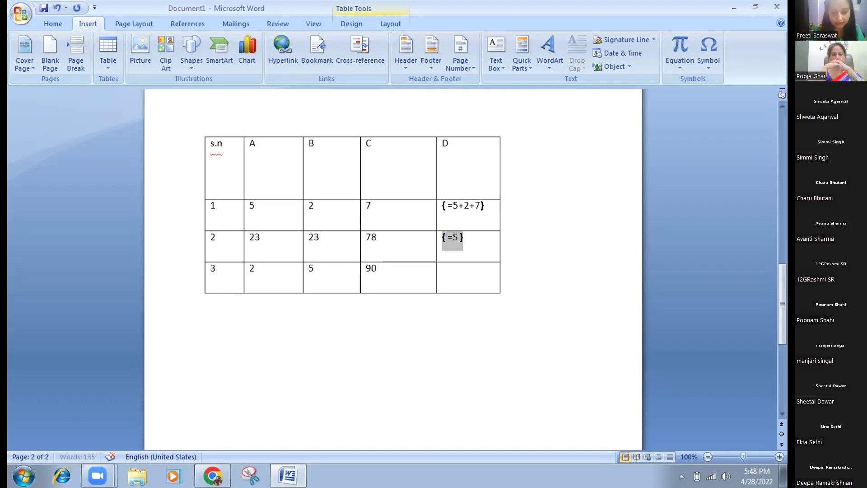
type("UM")
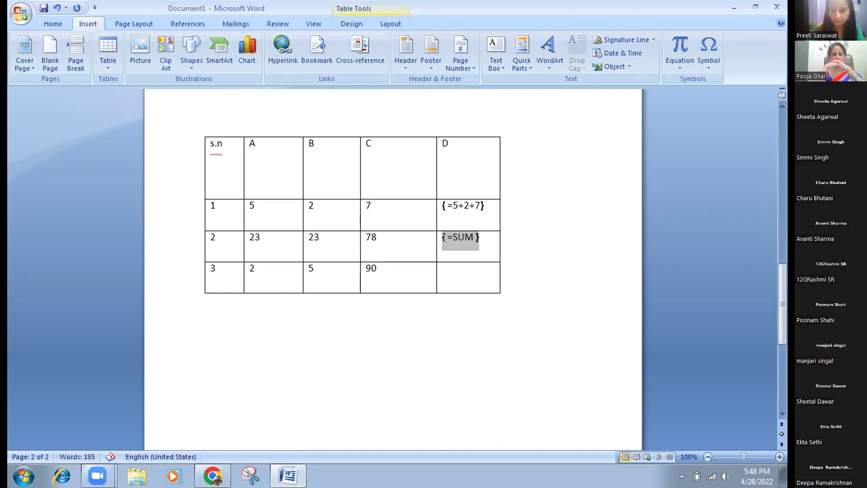
key("Delete")
key("Delete")
key("Delete")
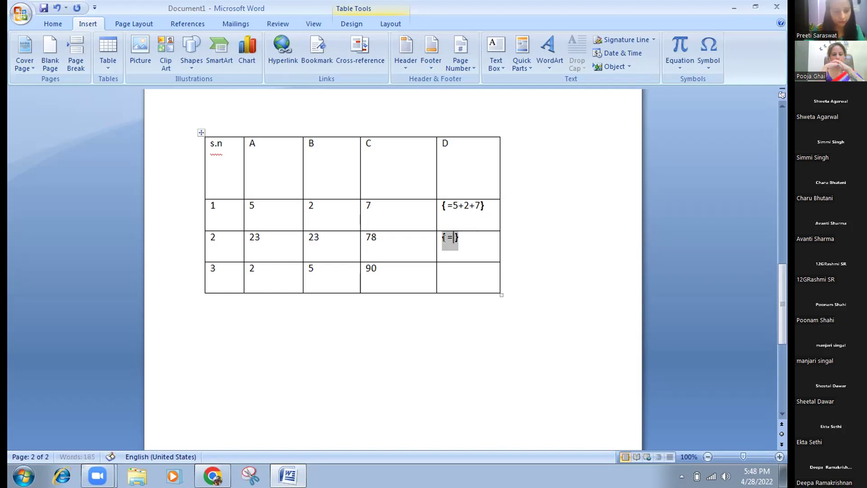
type("sum ")
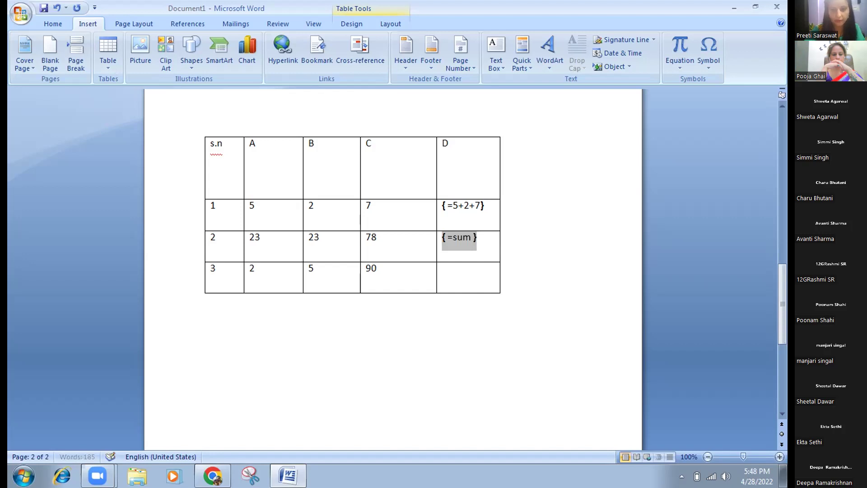
type("()")
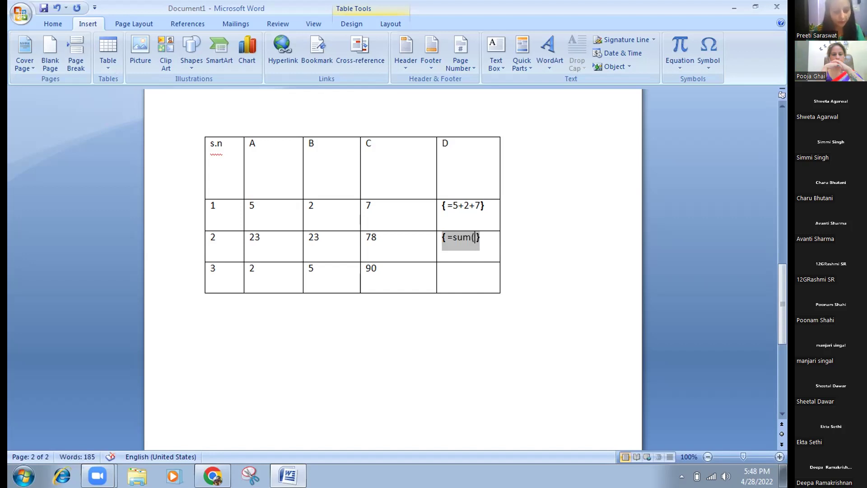
type("left ")
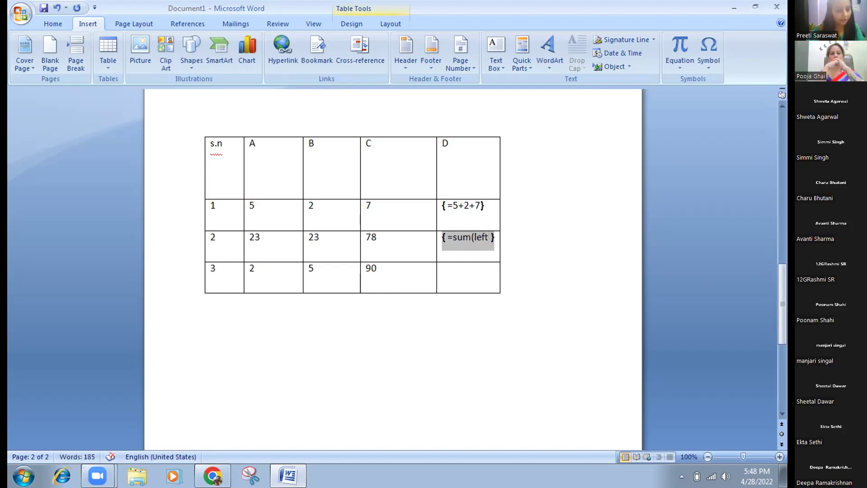
type(")")
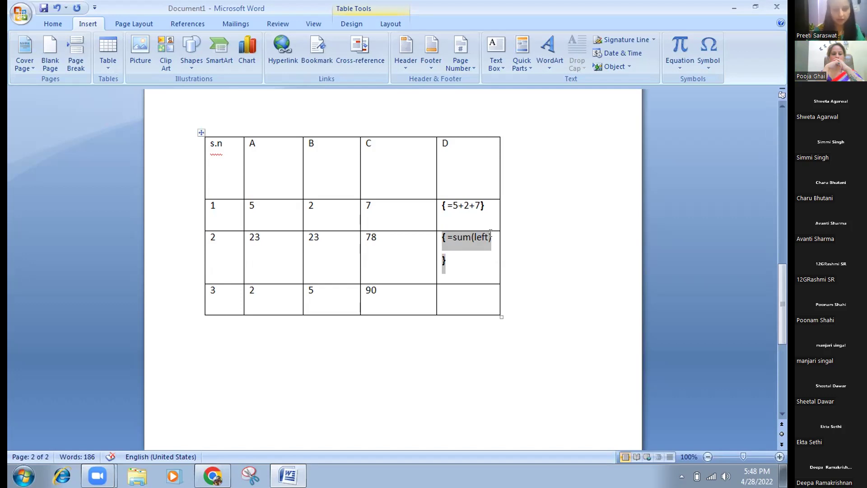
key("ctrl+z")
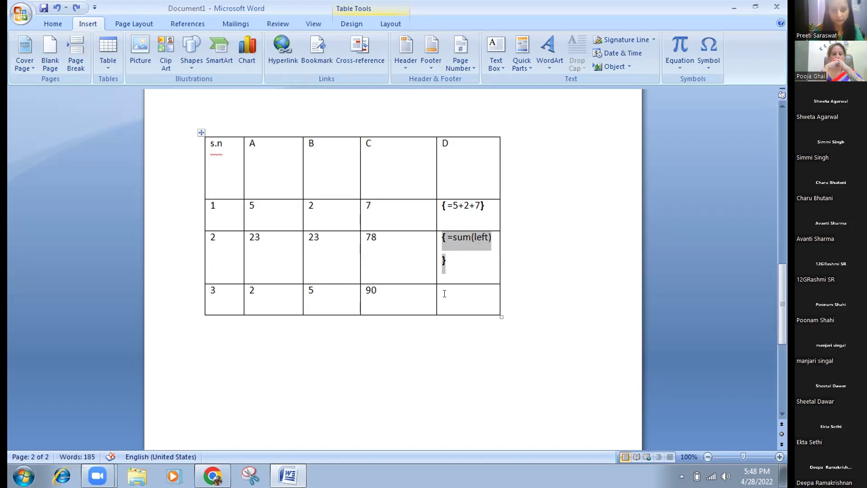
key("Down")
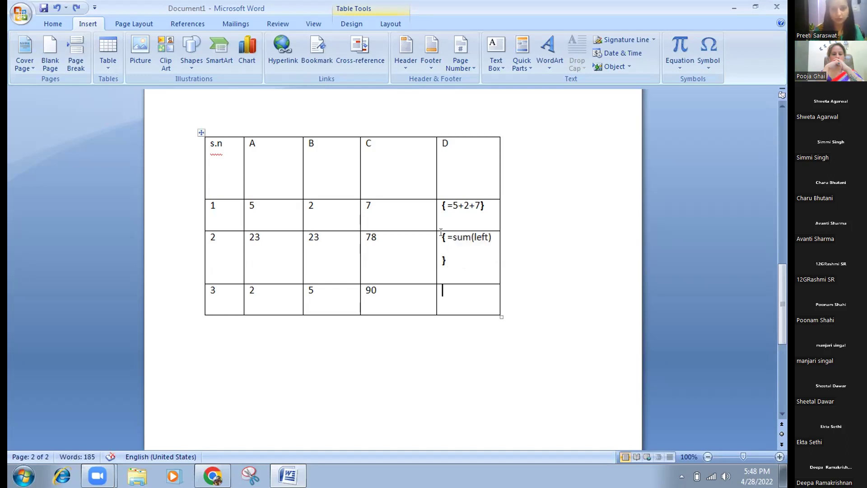
left_click(443, 291)
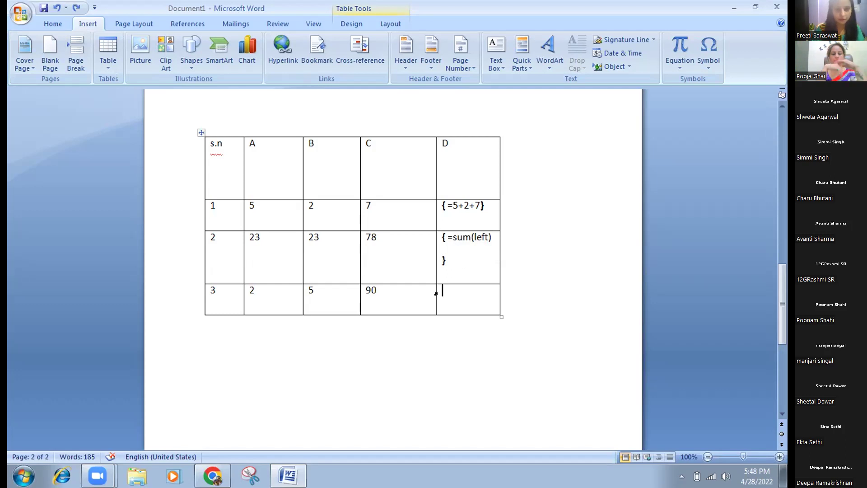
Replace the 90 in row 3's C cell with a field reading =sum(above).
mouse_move(378, 290)
left_mouse_down()
mouse_move(348, 292)
mouse_move(364, 288)
left_mouse_up()
left_click(377, 290)
key("Delete")
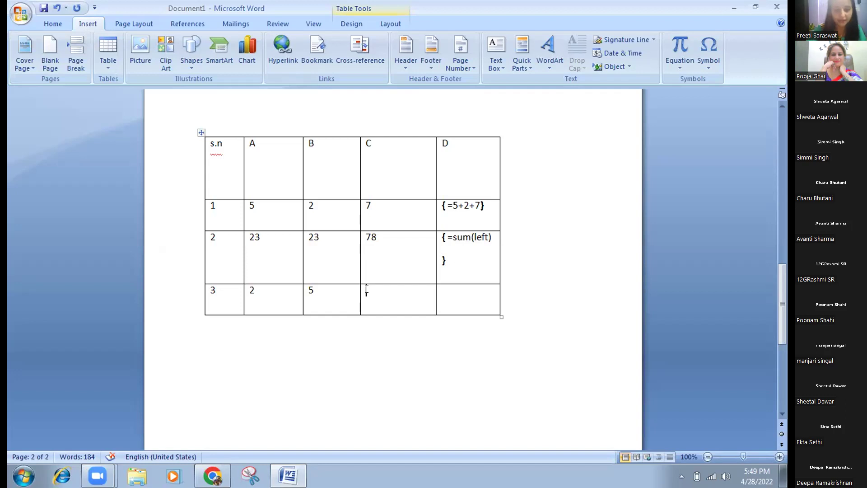
key("ctrl+F9")
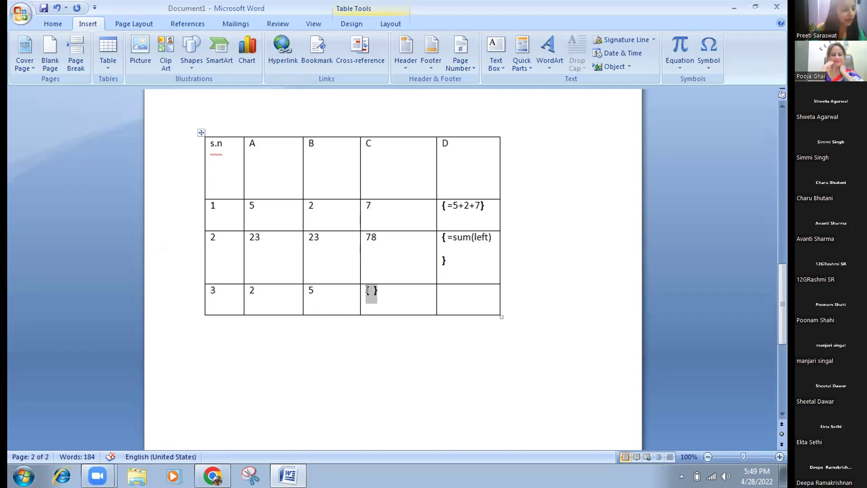
type("=sum")
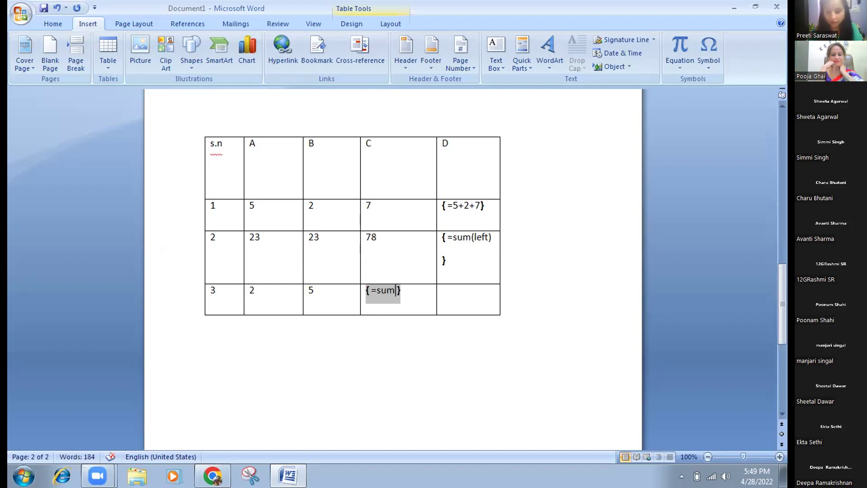
type("(above")
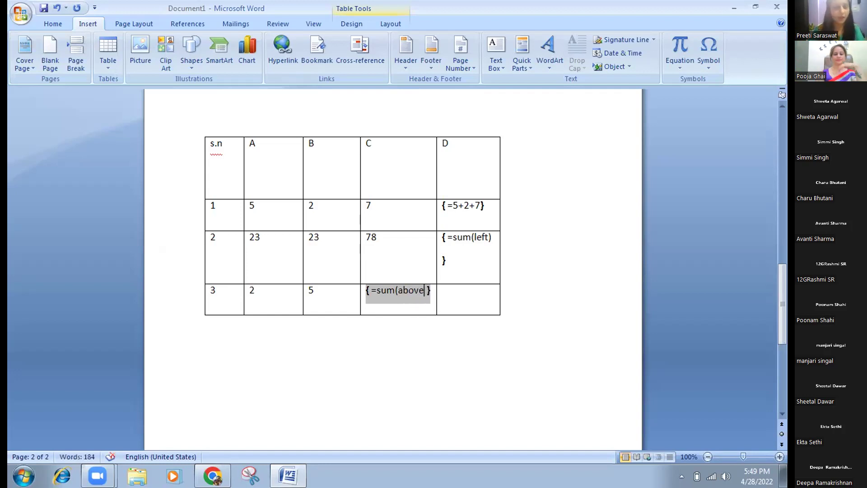
type(")")
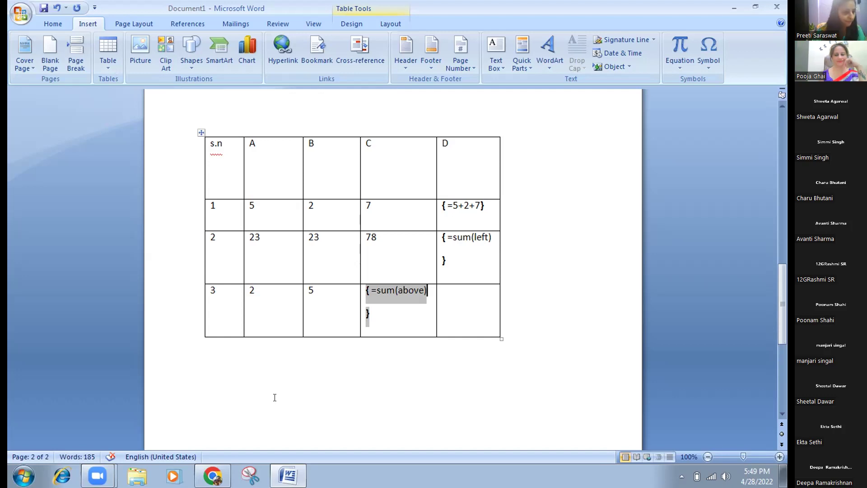
left_click(249, 388)
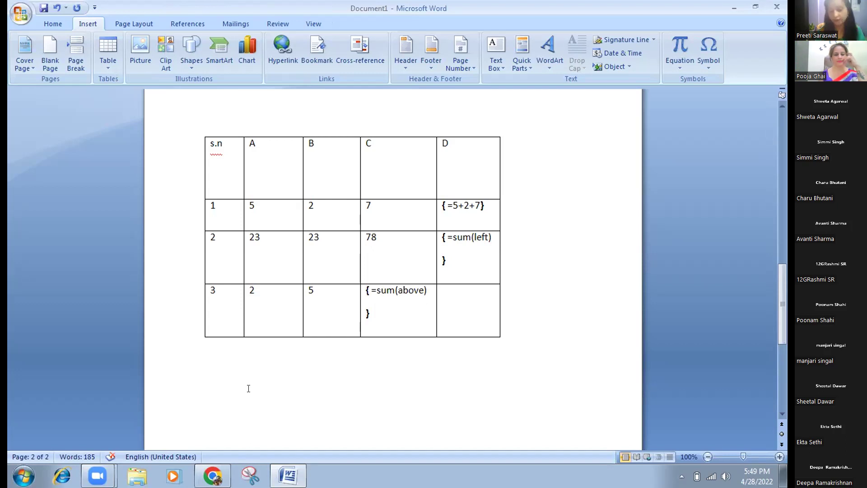
Below the table, insert a standalone field =2+3+1 and remove the stray trailing plus.
key("ctrl+F9")
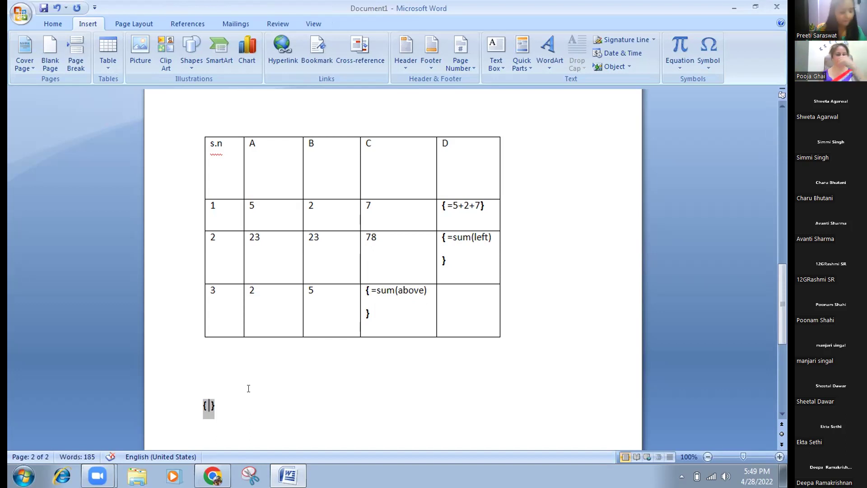
type("=")
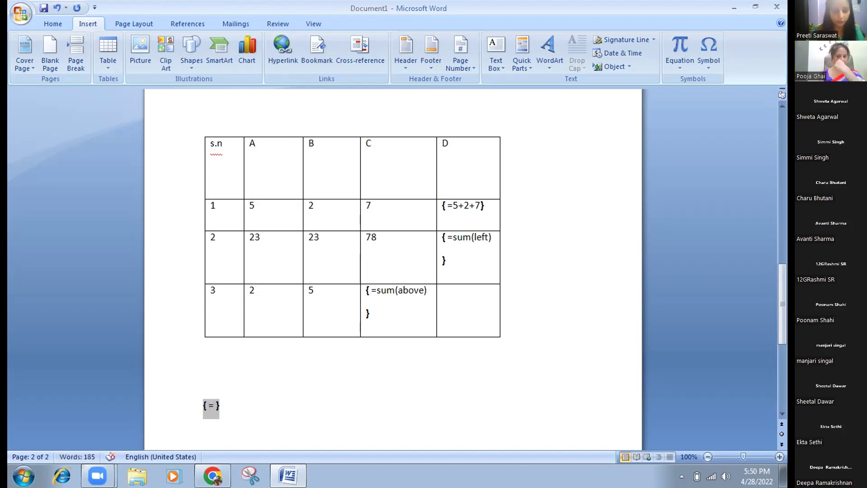
type("2")
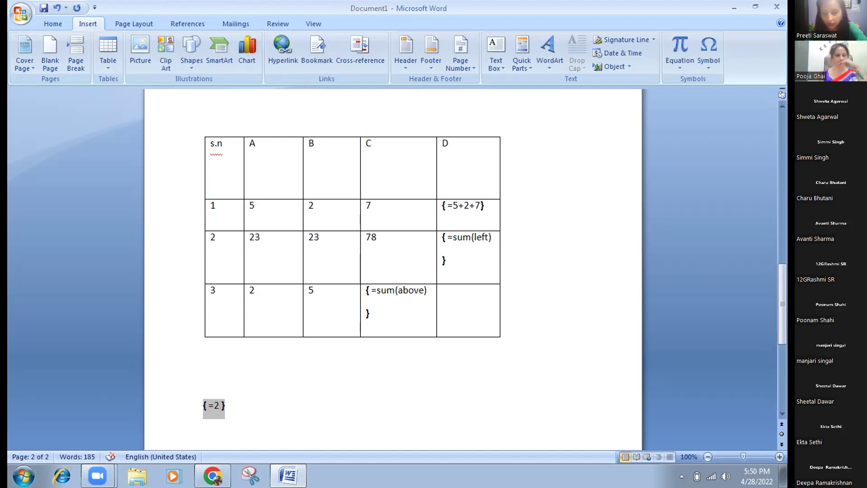
type("+3+")
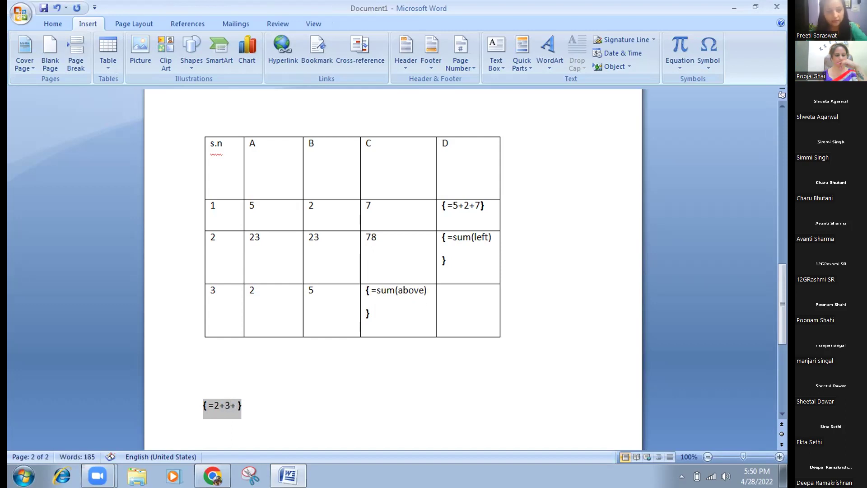
type("1+")
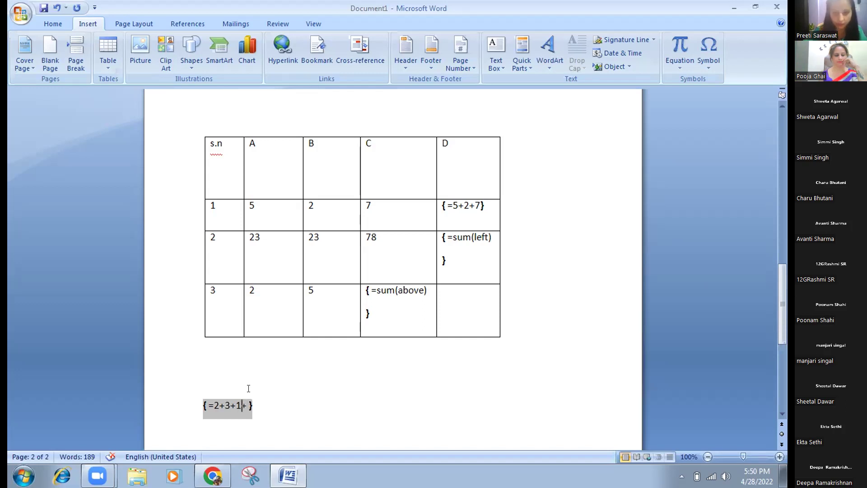
key("Delete")
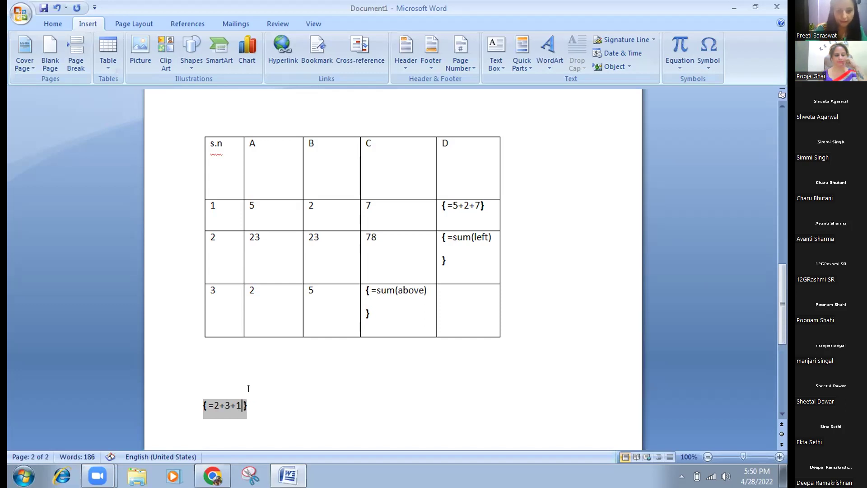
left_click(248, 391)
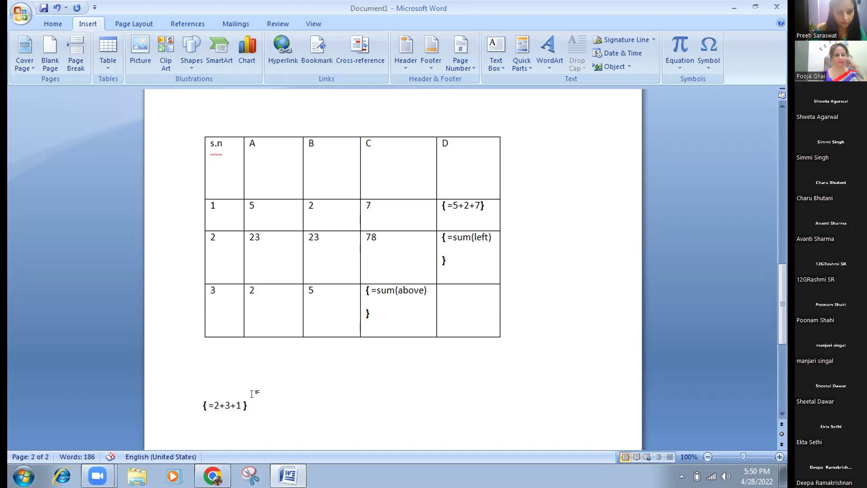
left_click(237, 400)
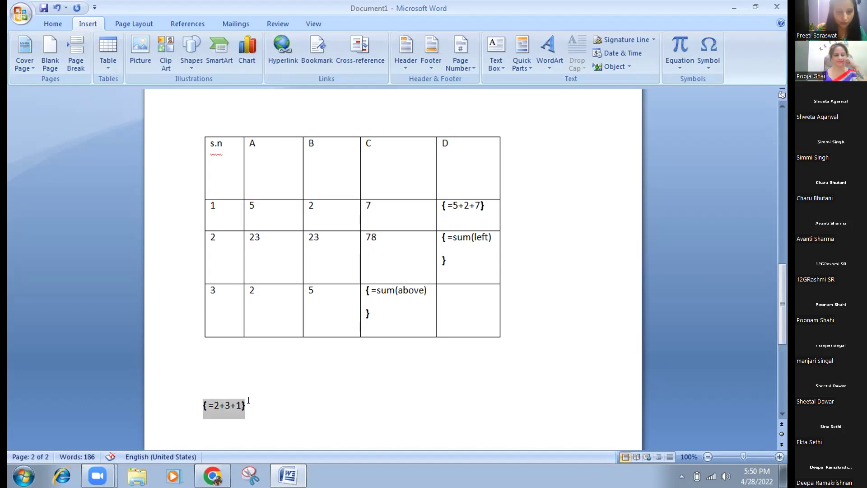
left_click(248, 400)
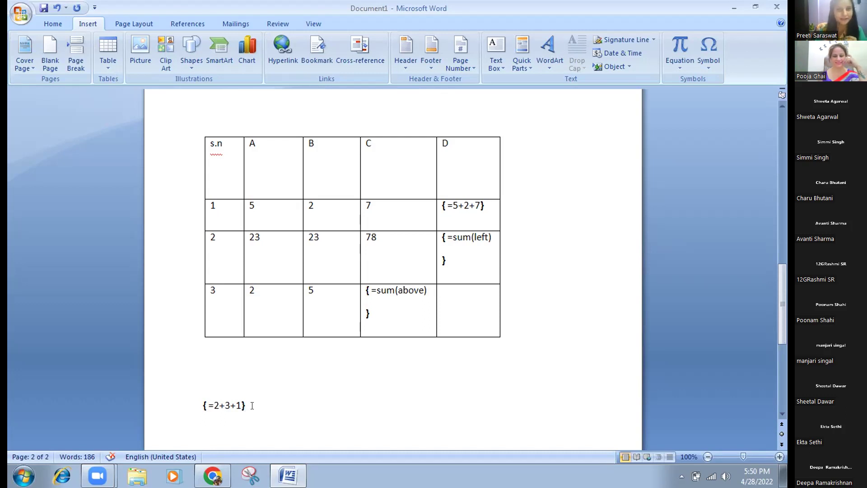
left_click(207, 428)
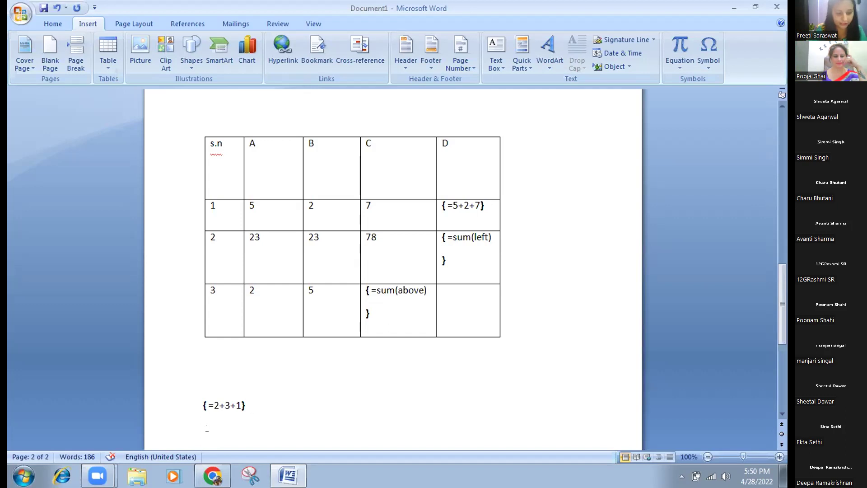
On the next line, insert a field with the formula =2*6.
key("ctrl+F9")
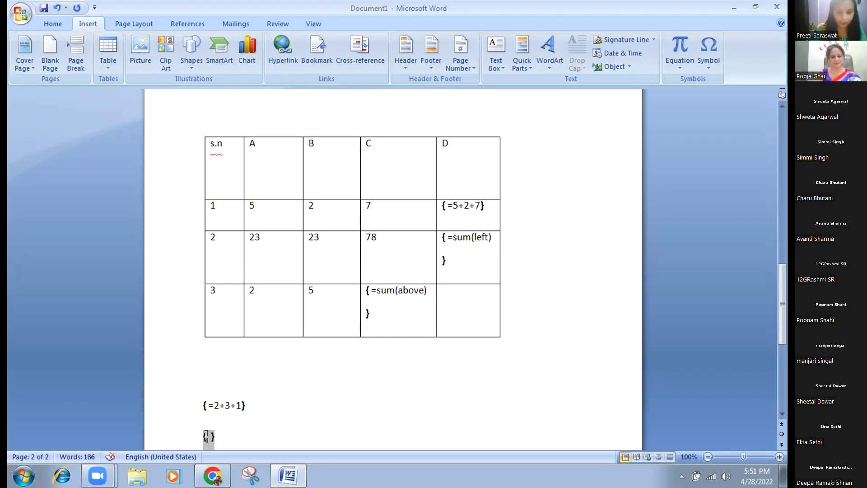
type("=2")
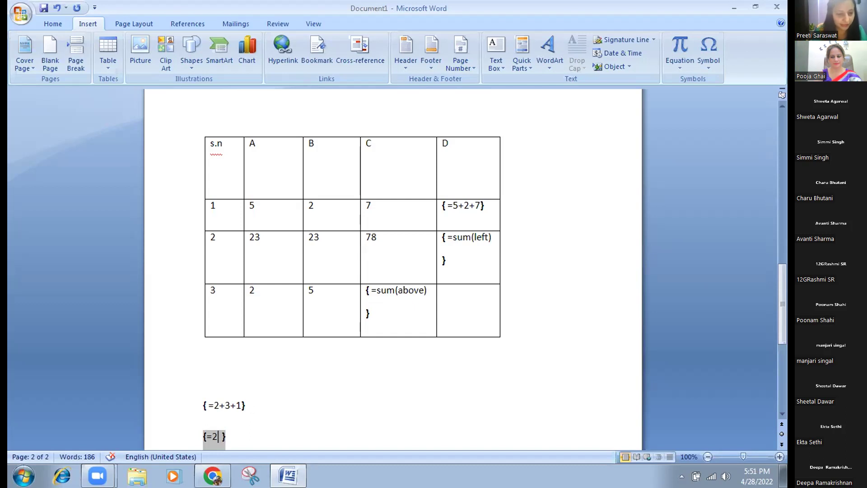
type("*")
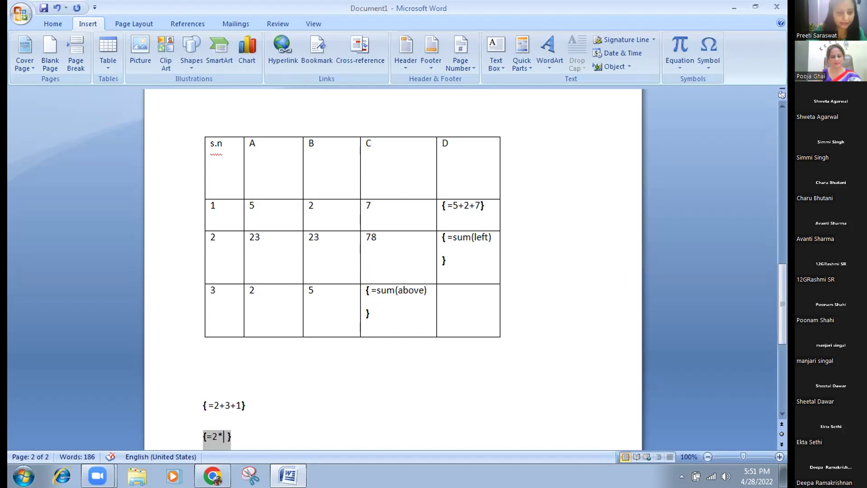
type("6")
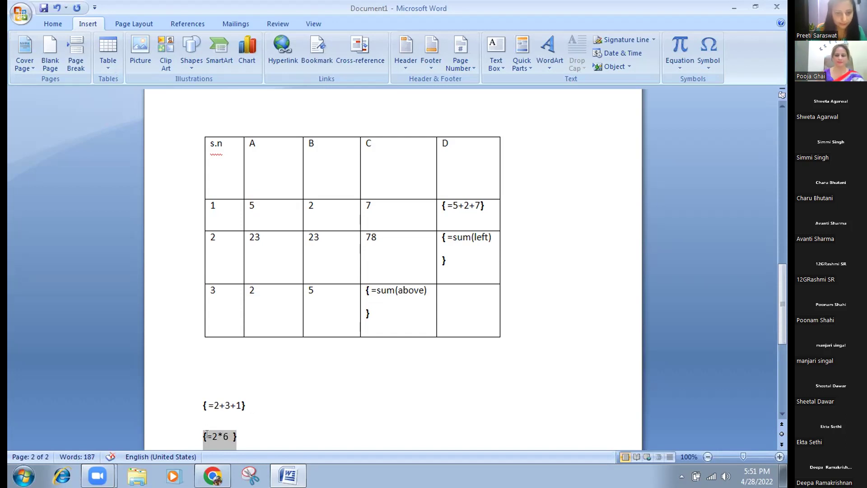
key("BackSpace")
type("5")
key("BackSpace")
type("6")
key("Delete")
key("shift+Home")
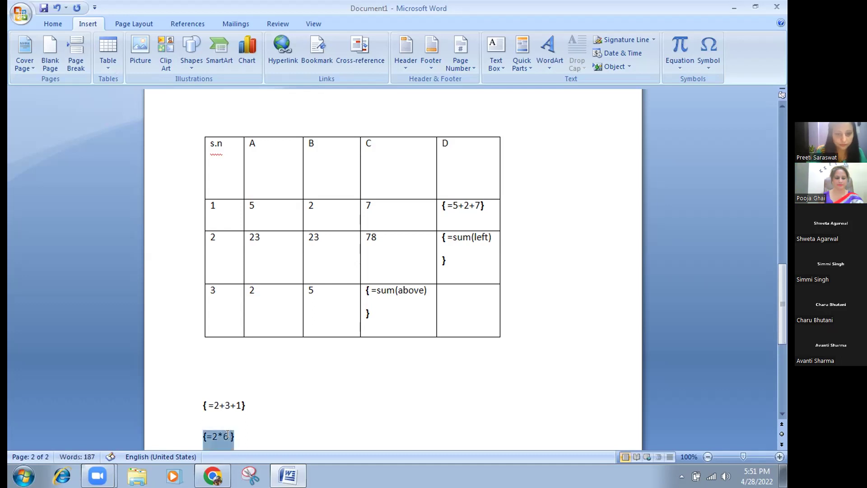
Add an empty field after {=2*6} and select that whole line.
left_click(241, 433)
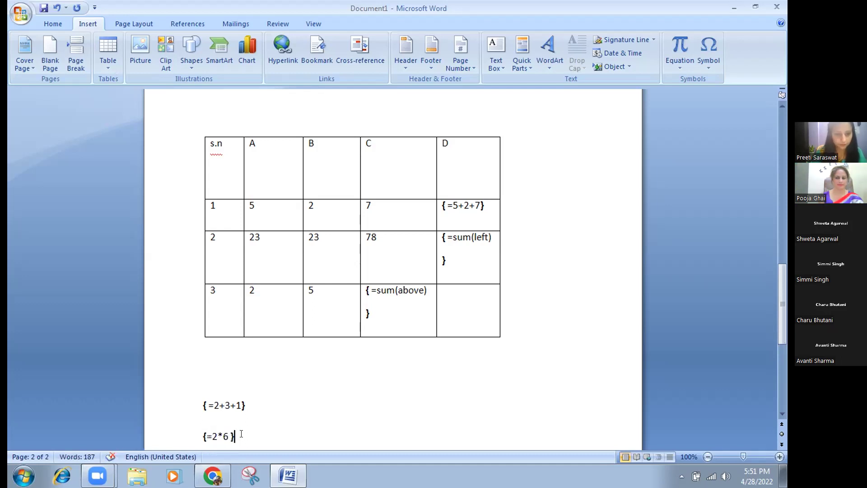
left_click(226, 435)
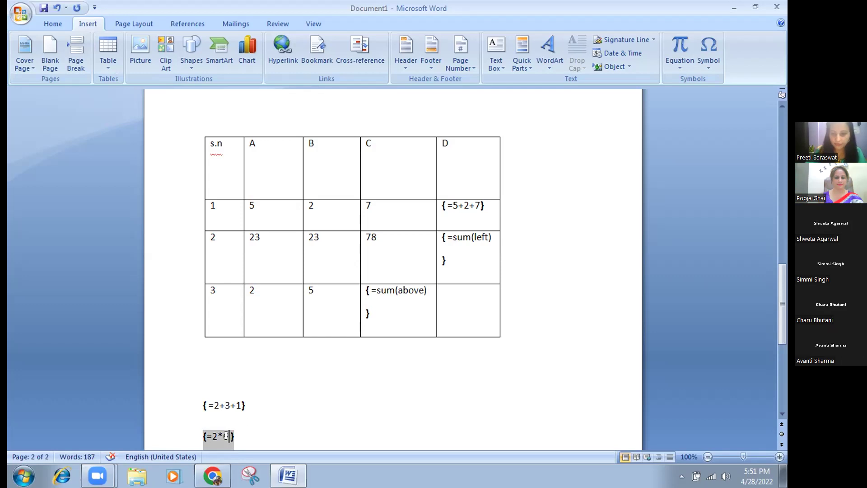
key("End")
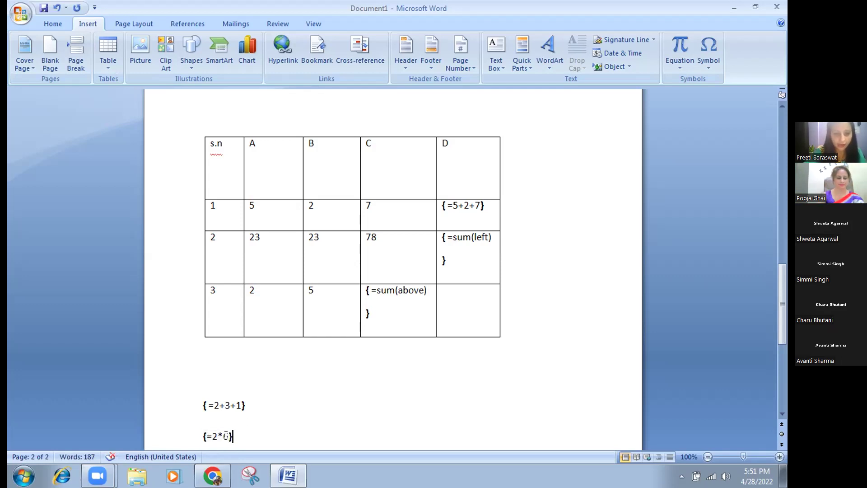
key("ctrl+F9")
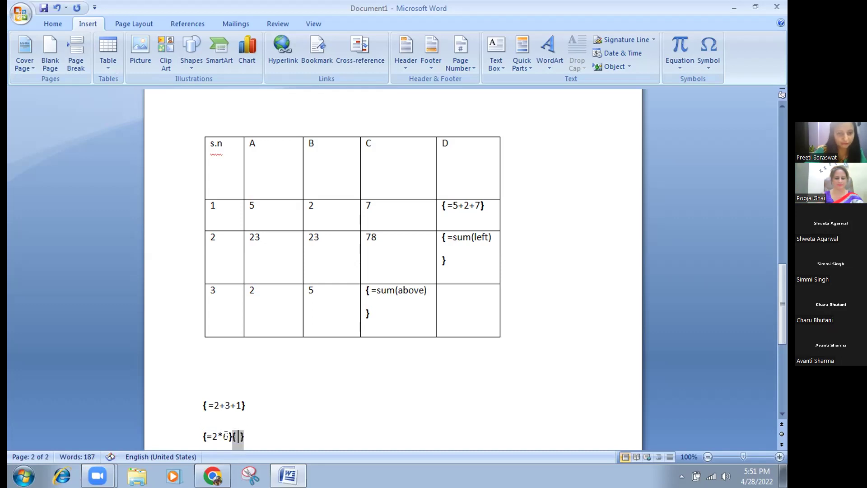
left_click(247, 433)
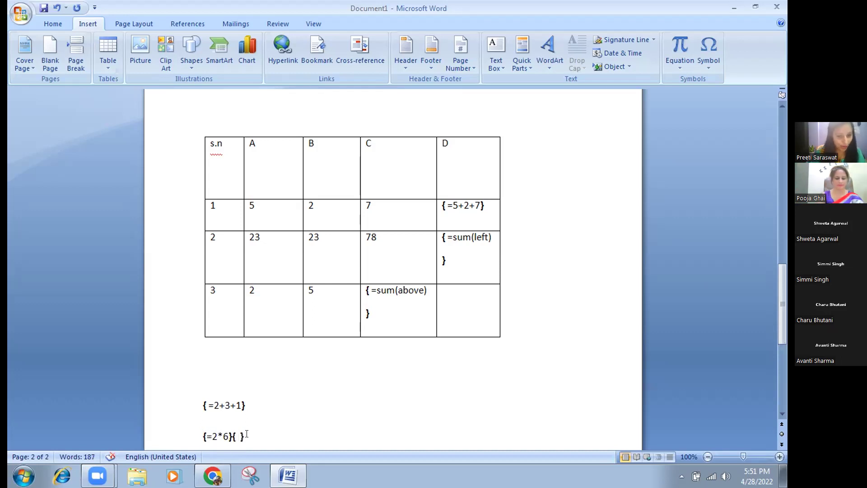
left_click(182, 436)
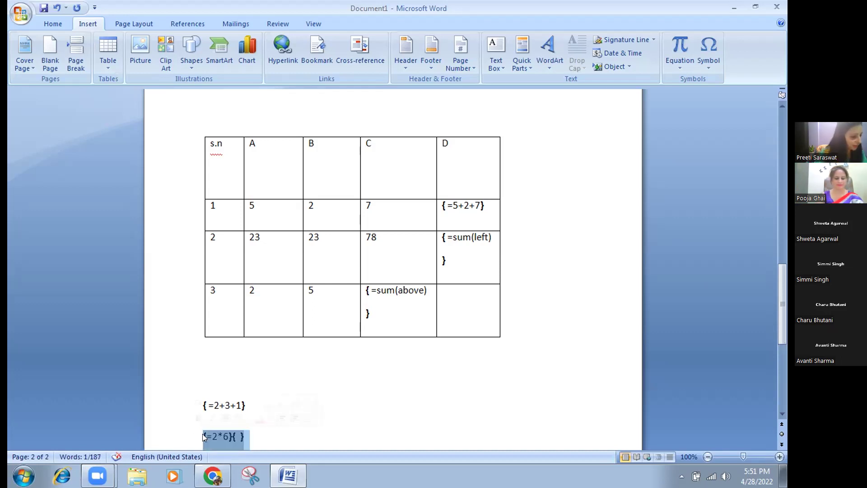
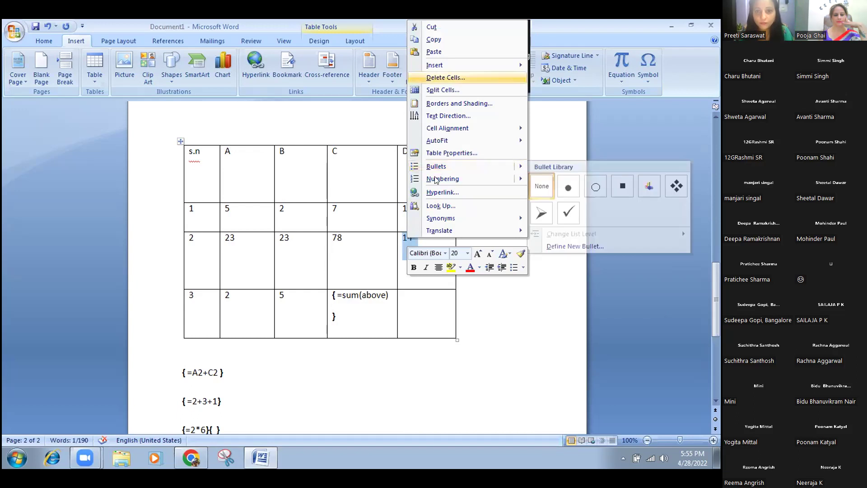
Dismiss the paste options after placing 14 in column D of row 2.
mouse_move(431, 230)
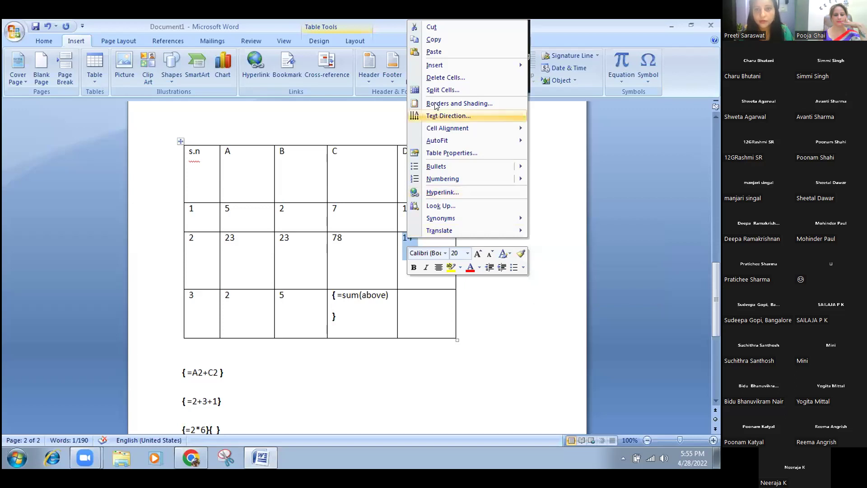
left_click(434, 285)
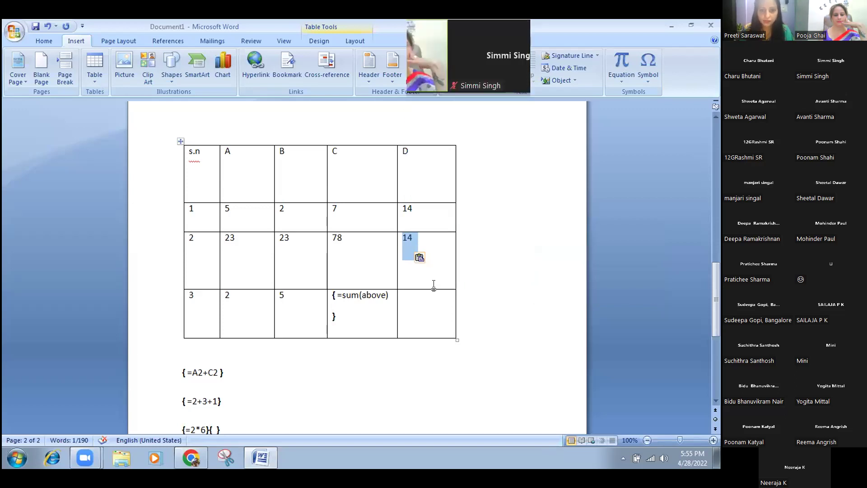
left_click(423, 258)
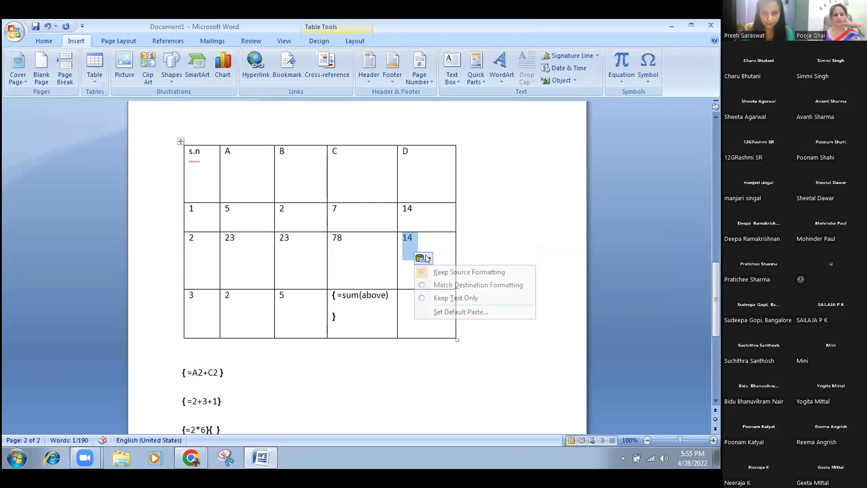
left_click(443, 356)
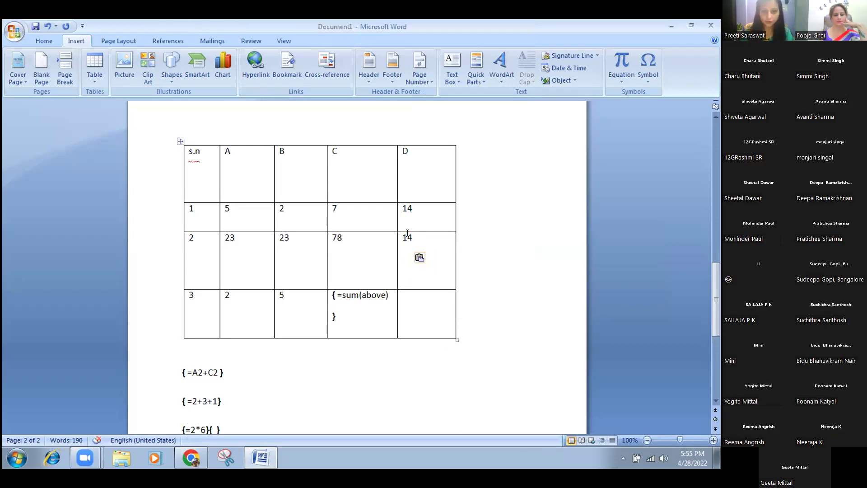
left_click_drag(401, 235, 410, 237)
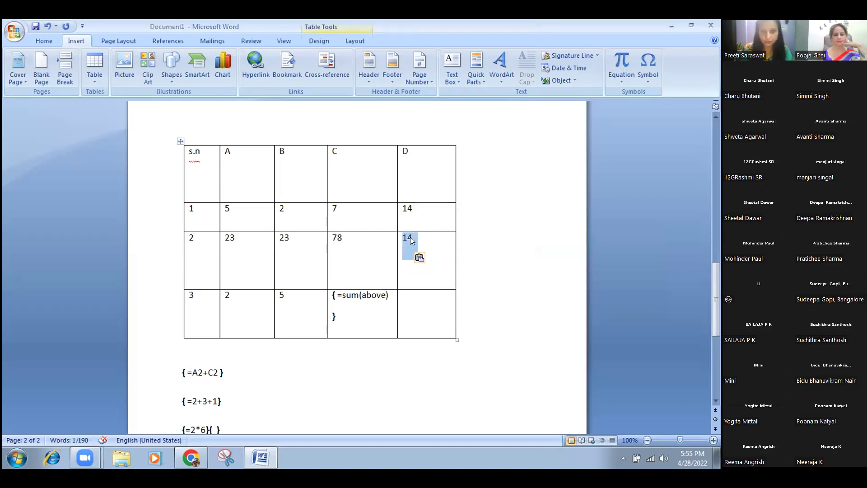
right_click(410, 236)
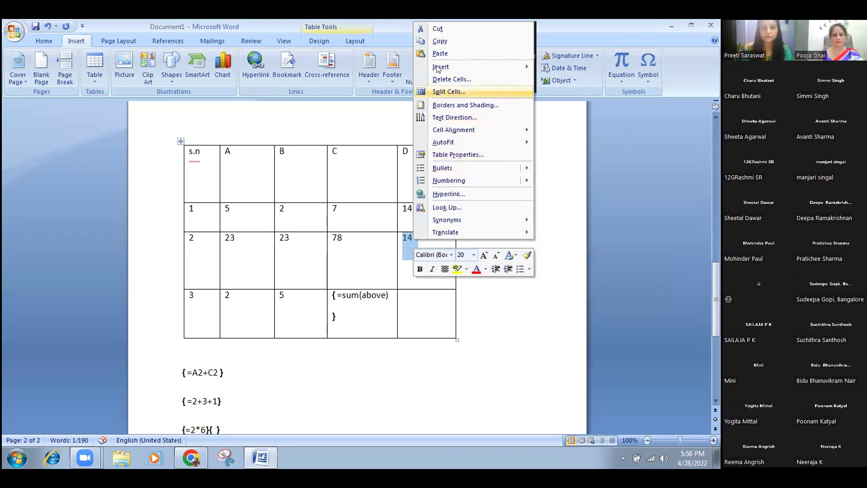
left_click(334, 359)
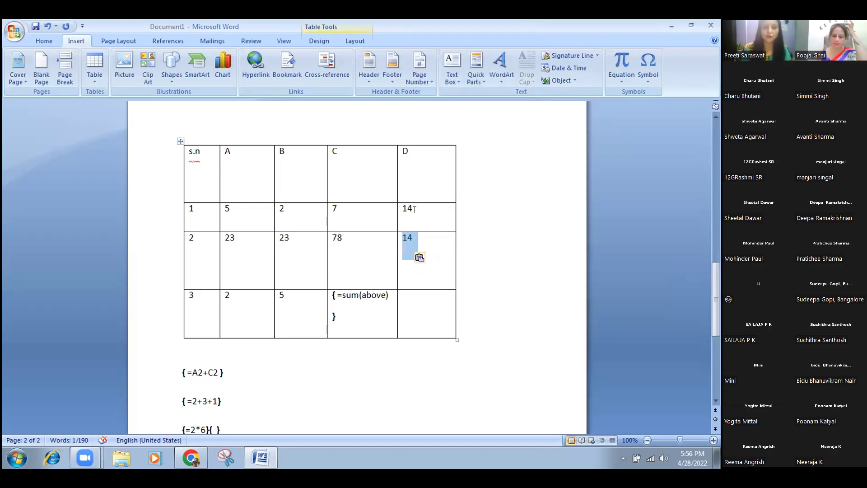
left_click(353, 394)
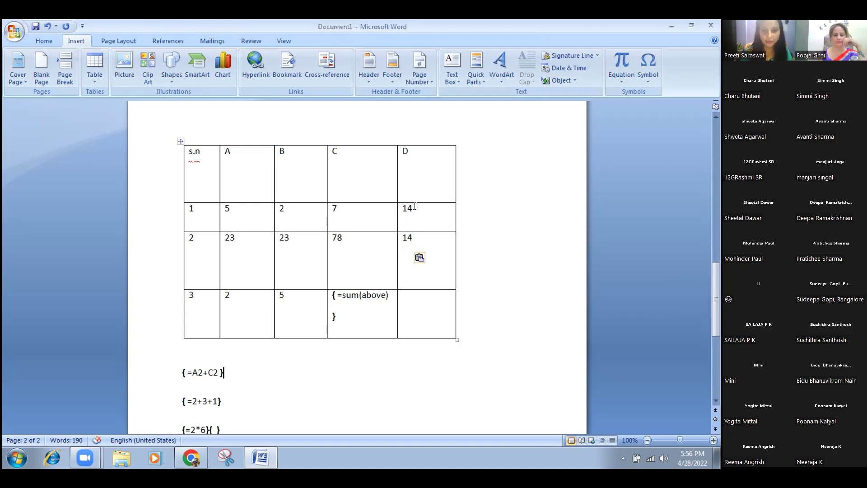
left_click_drag(412, 237, 402, 239)
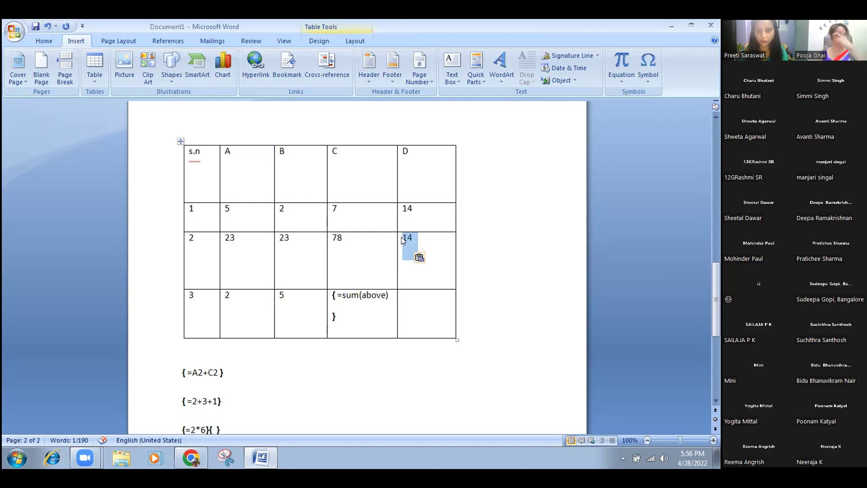
right_click(403, 240)
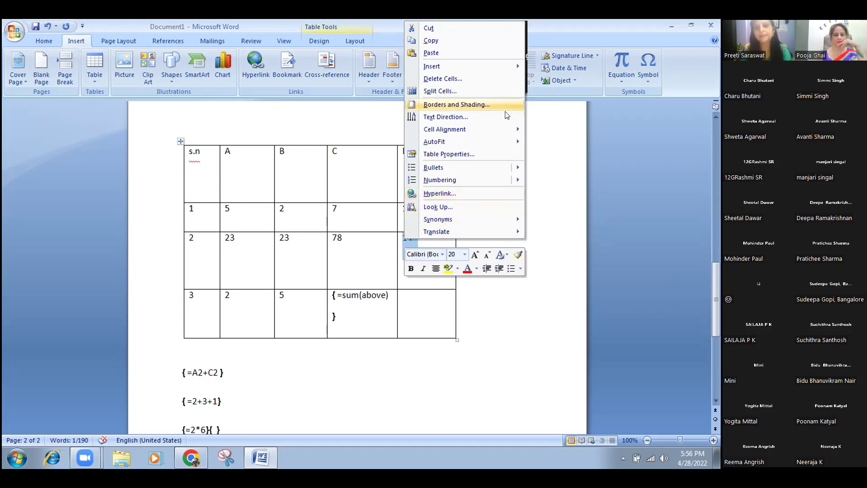
left_click(351, 398)
left_click_drag(716, 271, 716, 292)
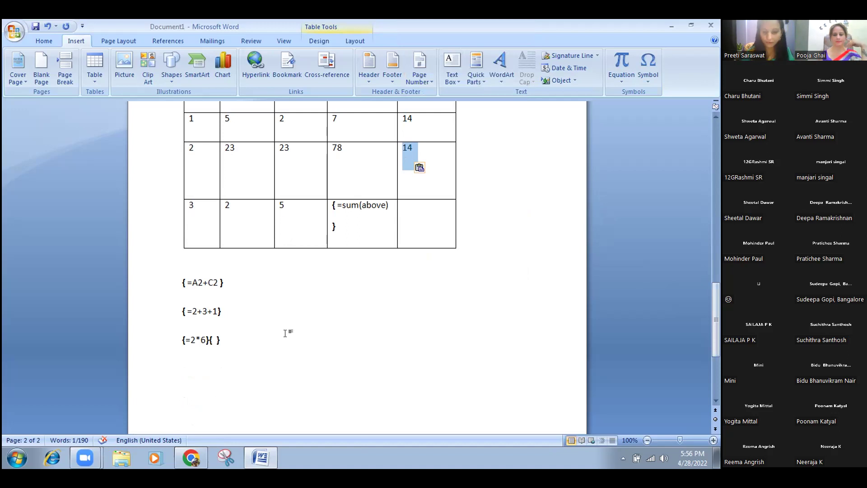
left_click(285, 333)
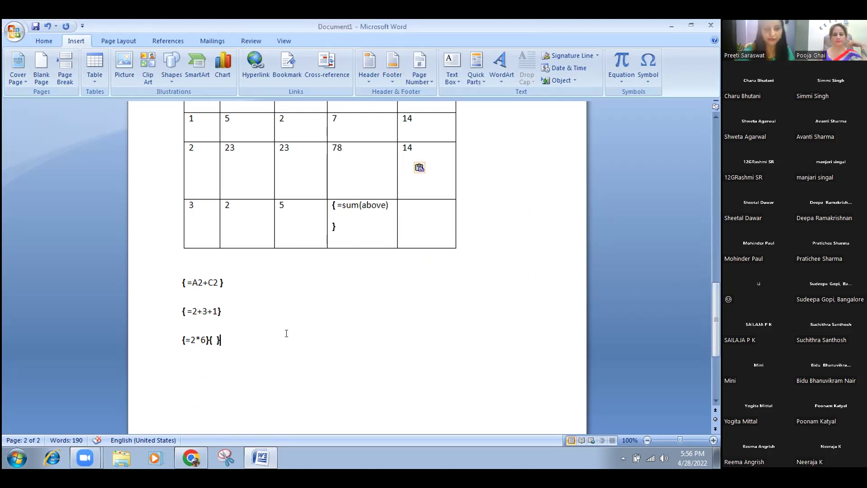
Insert a trial field =2+2 with an empty field nested inside it.
key("ctrl+F9")
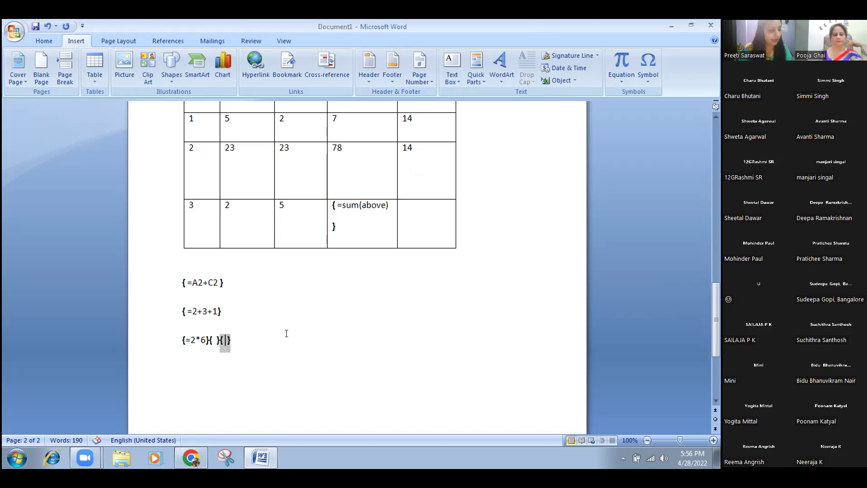
type("=2+2")
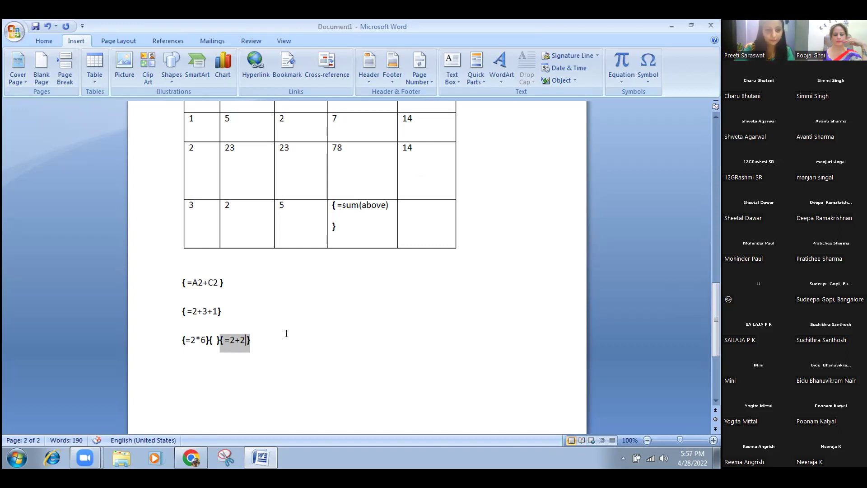
key("ctrl+F9")
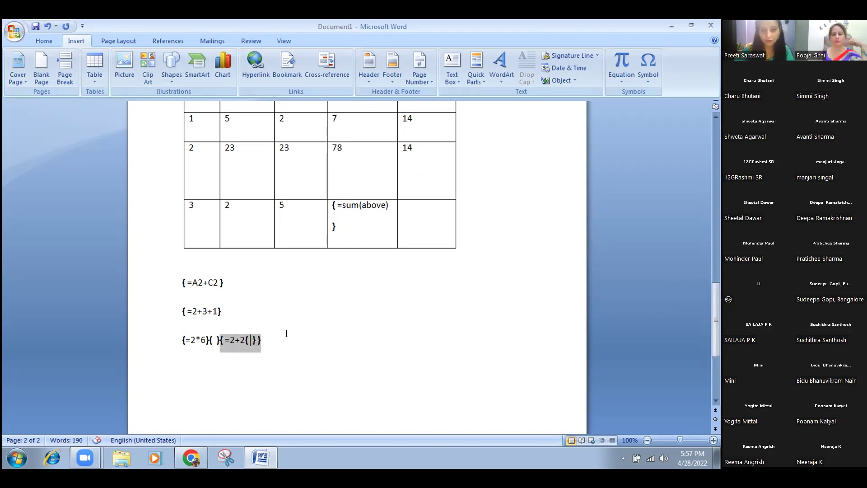
Select the whole {=2*6} line of trial fields and delete it.
key("shift+F11")
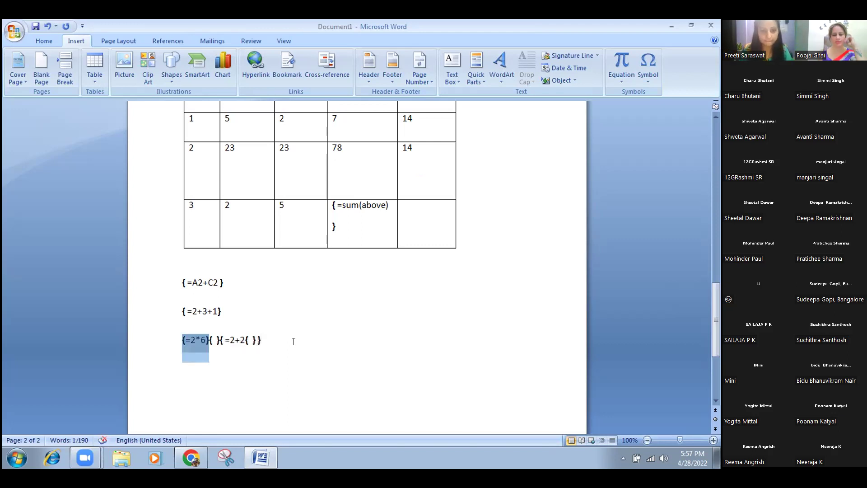
left_click(277, 339)
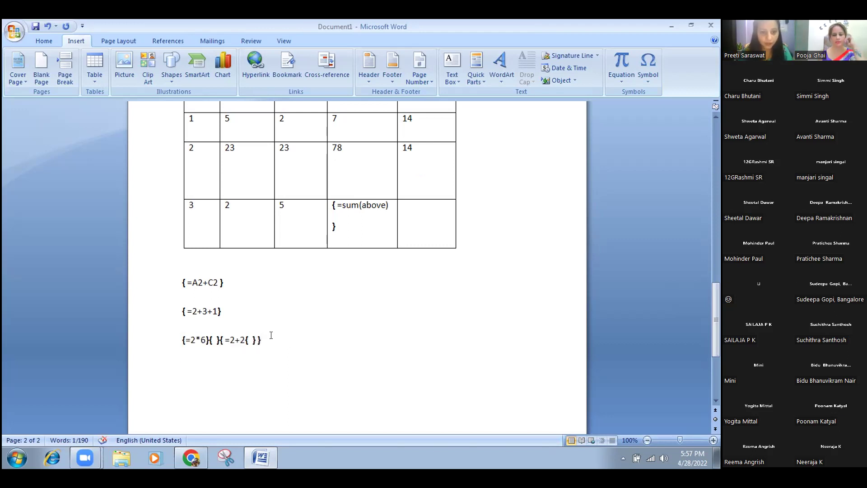
left_click(143, 357)
key("Delete")
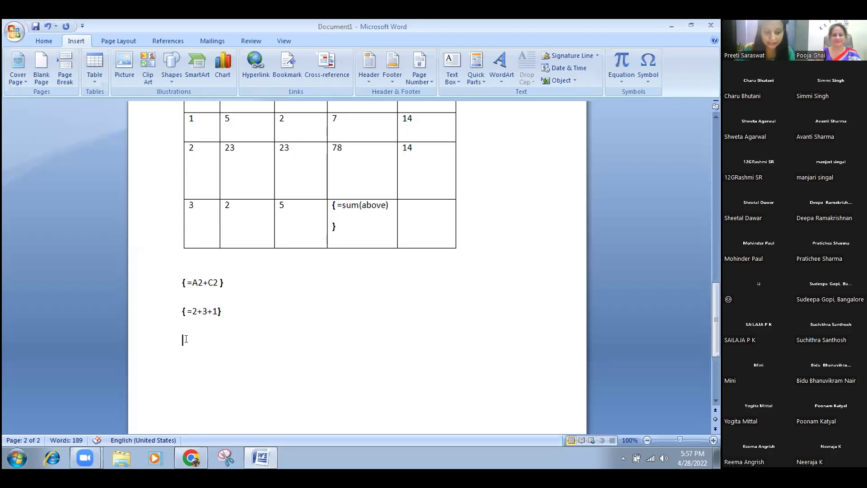
key("ctrl+F9")
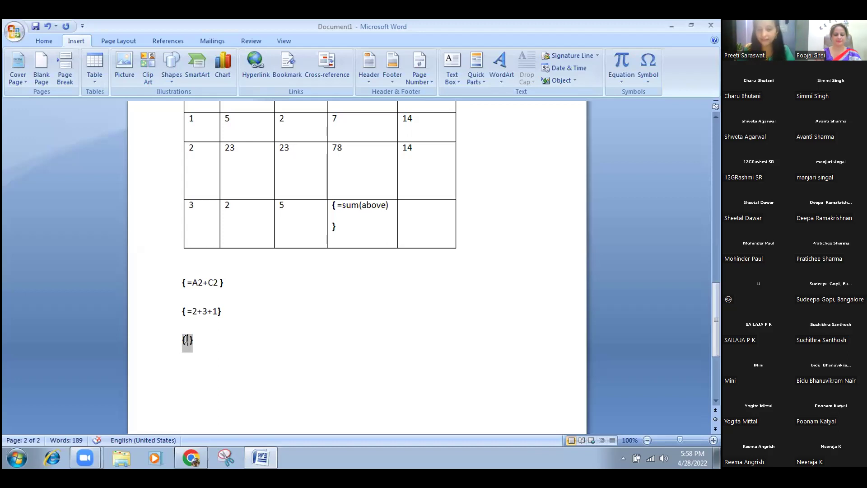
type("= ")
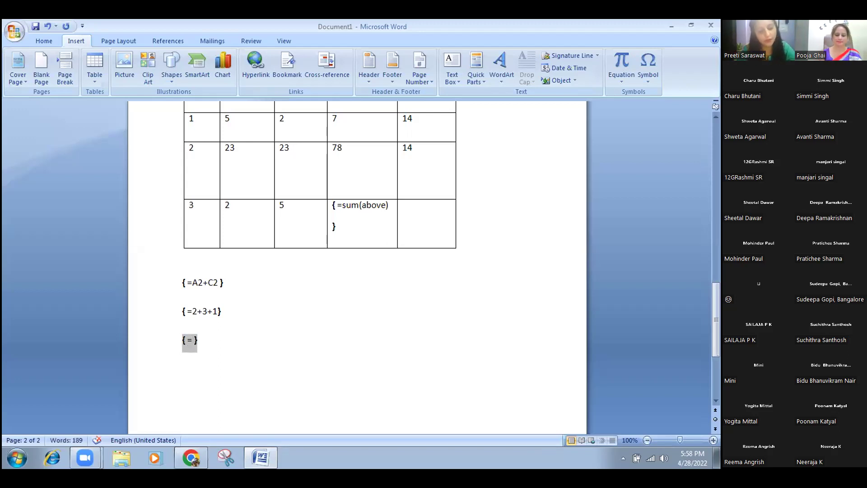
type("2+1")
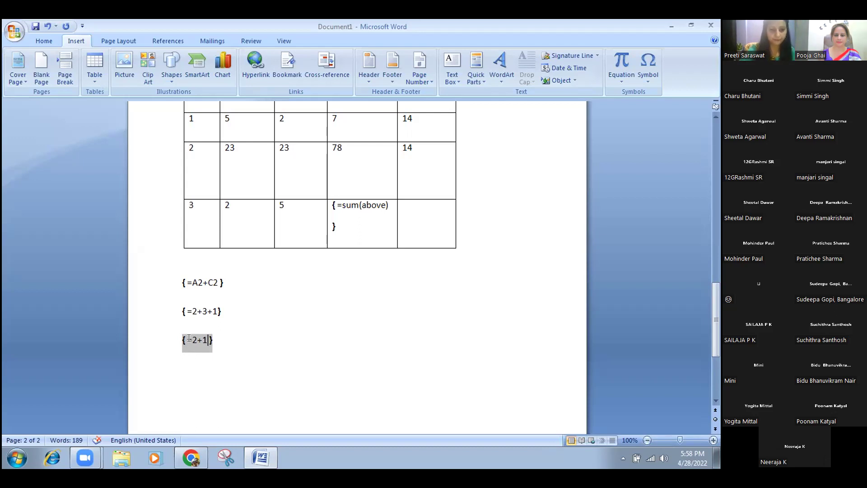
left_click(221, 341)
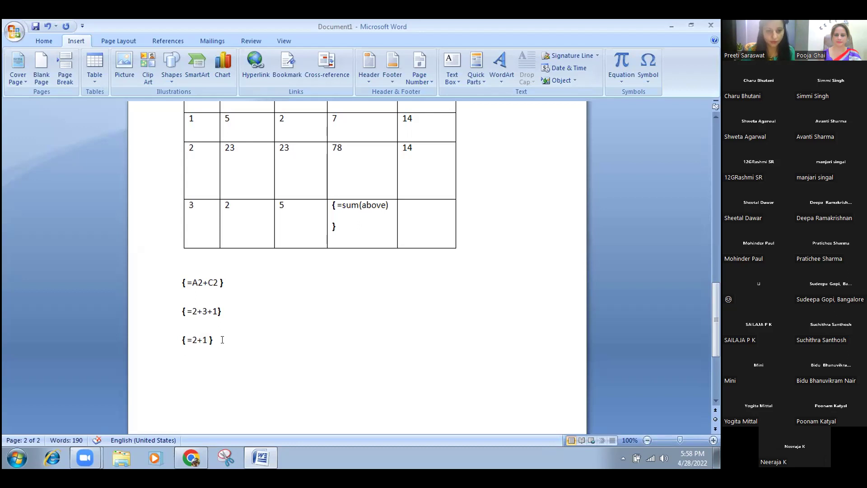
left_click(175, 342)
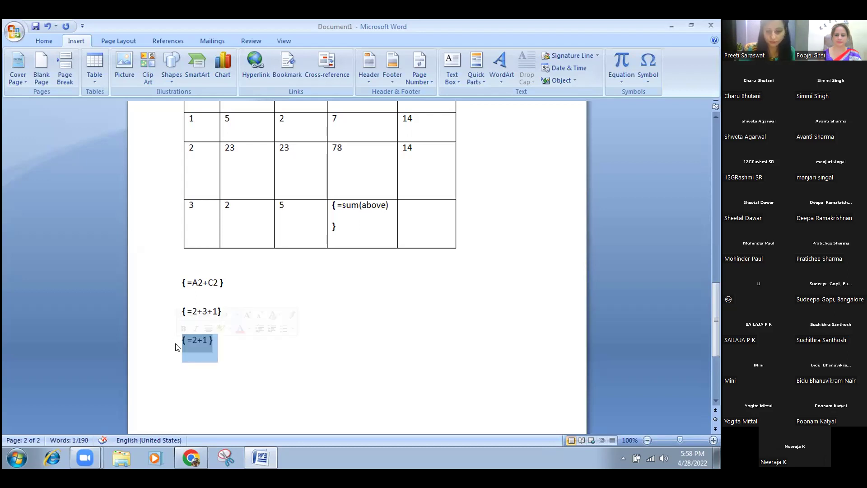
key("Delete")
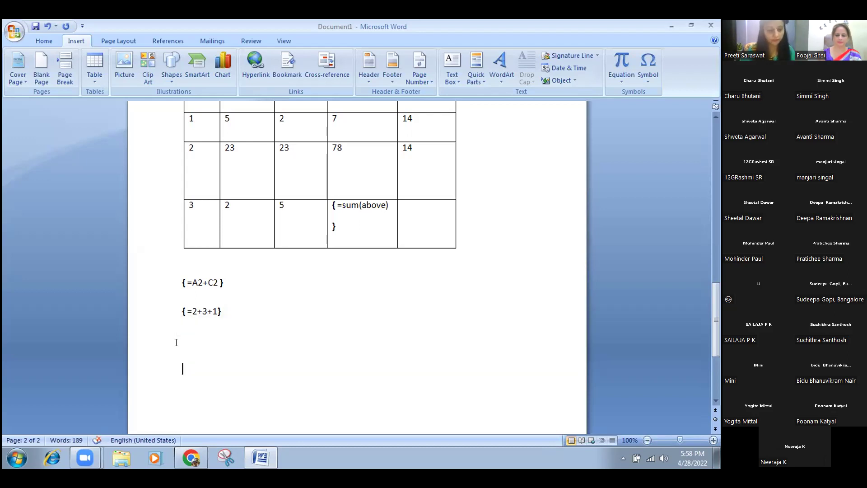
key("ctrl+z")
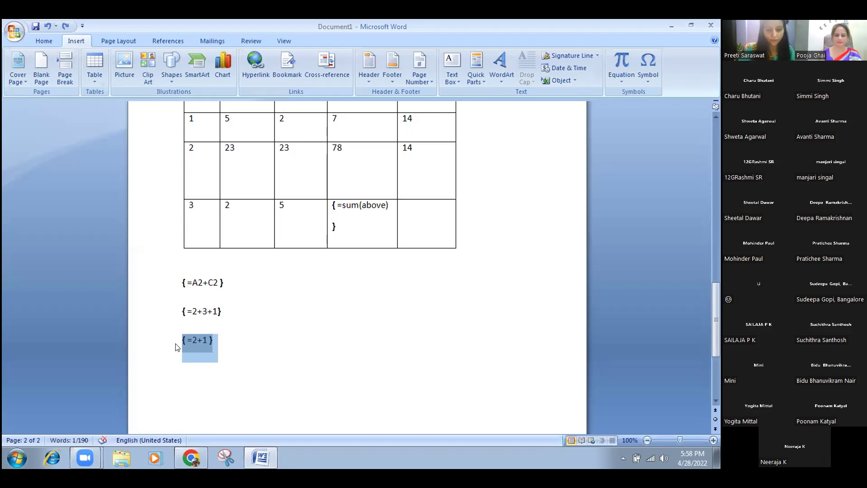
key("ctrl+F9")
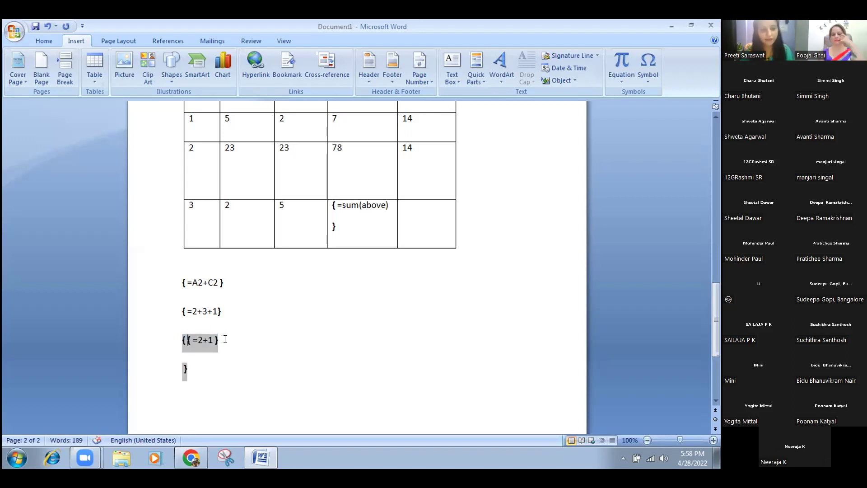
left_click_drag(224, 340, 166, 357)
key("Delete")
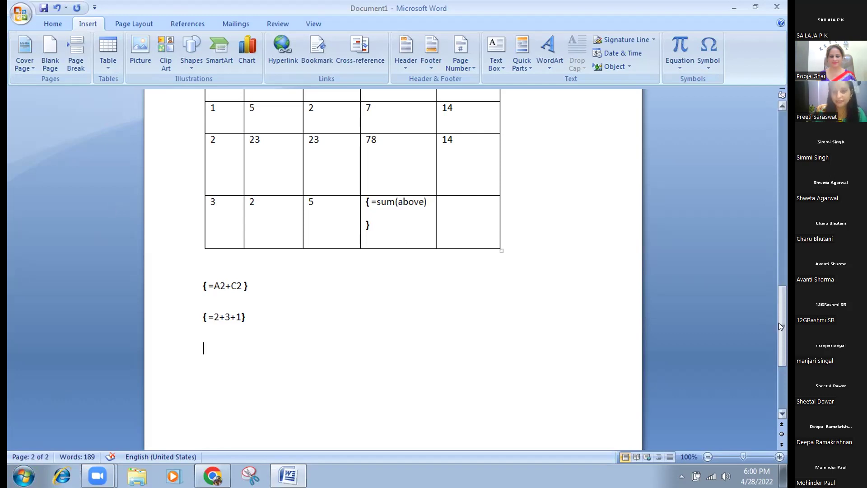
Return to page 1's symbol list and add an empty line below the >___ entry.
left_click_drag(781, 326, 743, 229)
left_click(354, 240)
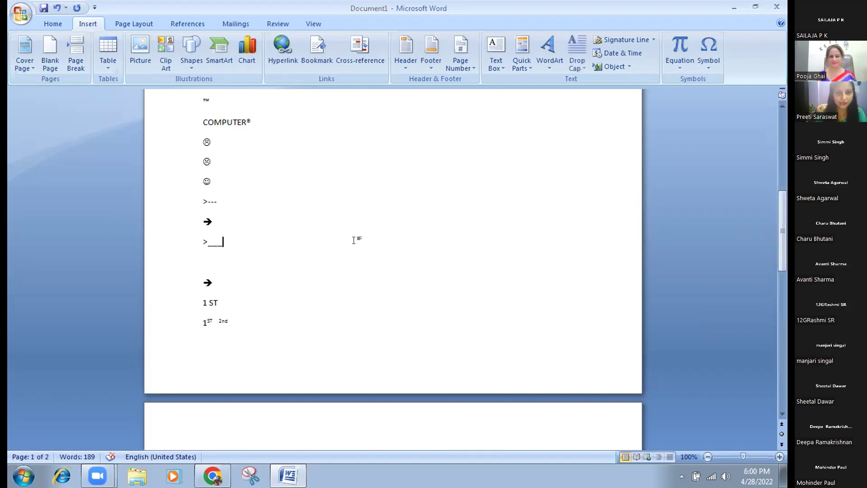
key("Return")
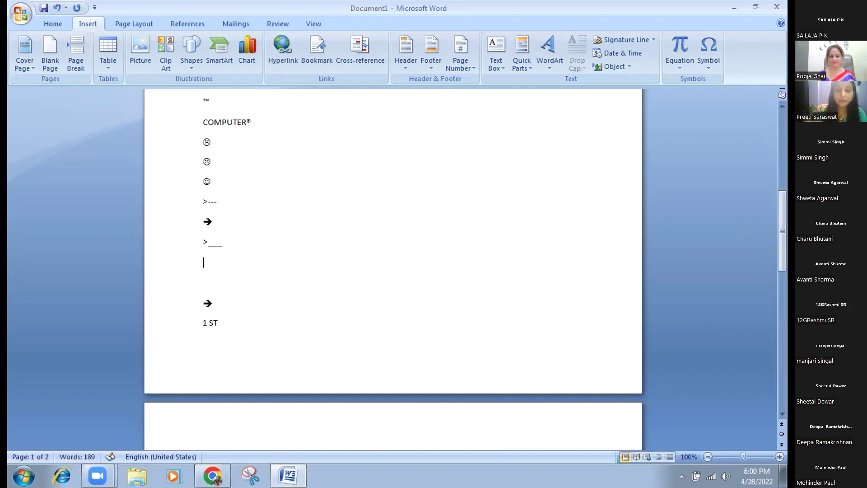
Insert a {=2+1} field on the new line and move to the blank line below.
key("ctrl+F9")
type("=2+1")
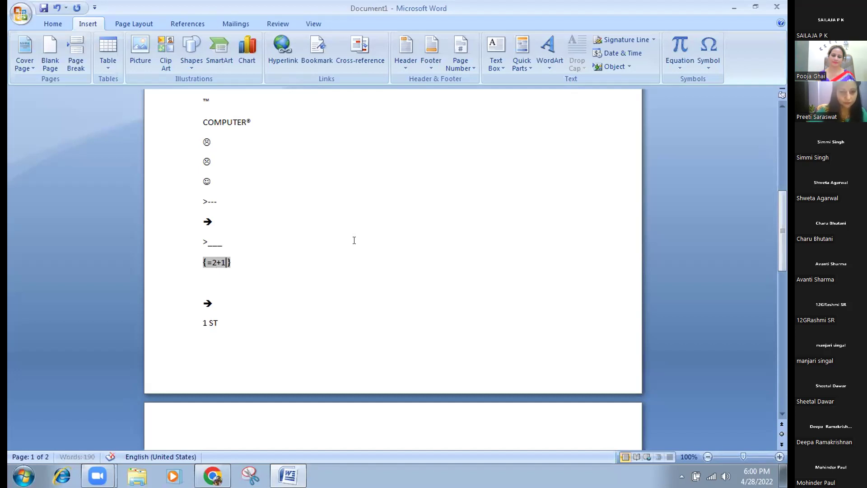
left_click(293, 277)
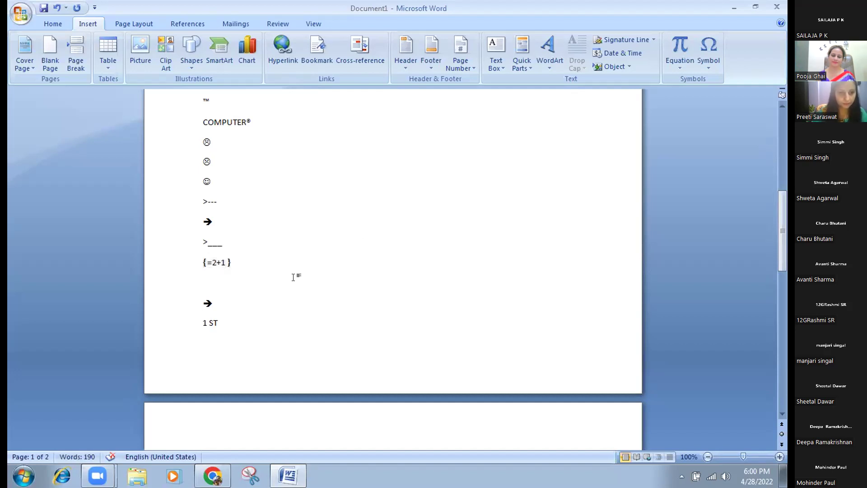
left_click(246, 269)
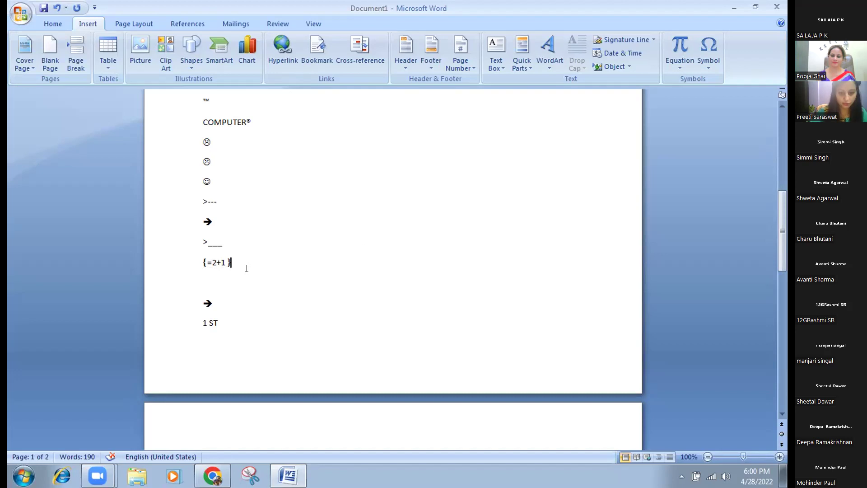
key("ctrl+F9")
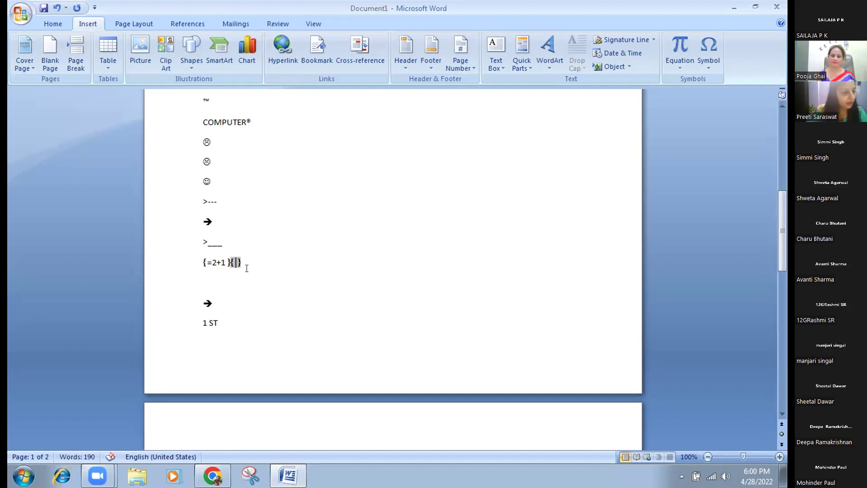
type("=")
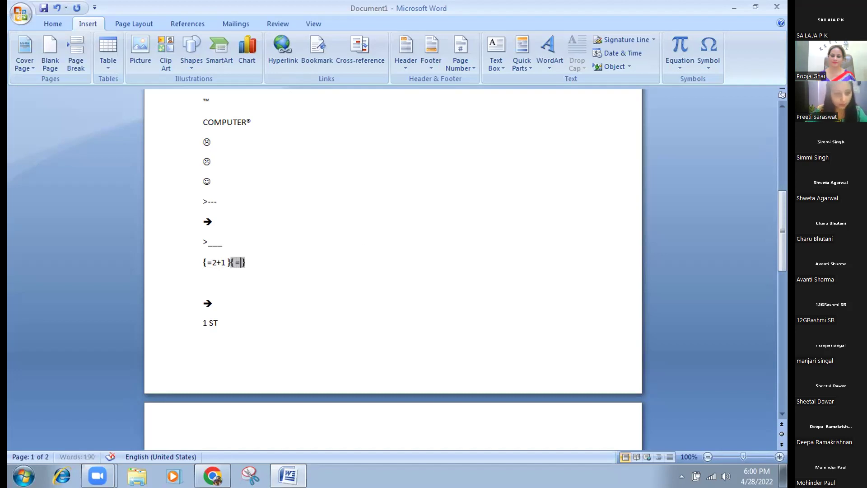
type("2 ")
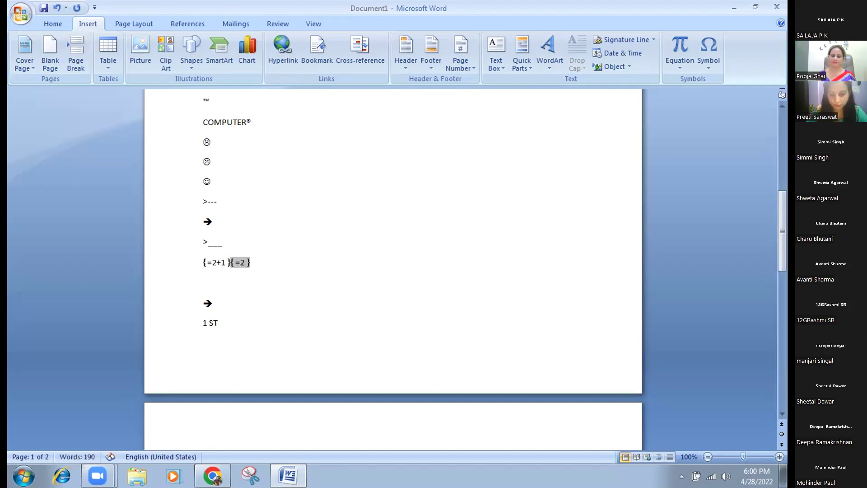
type("+1")
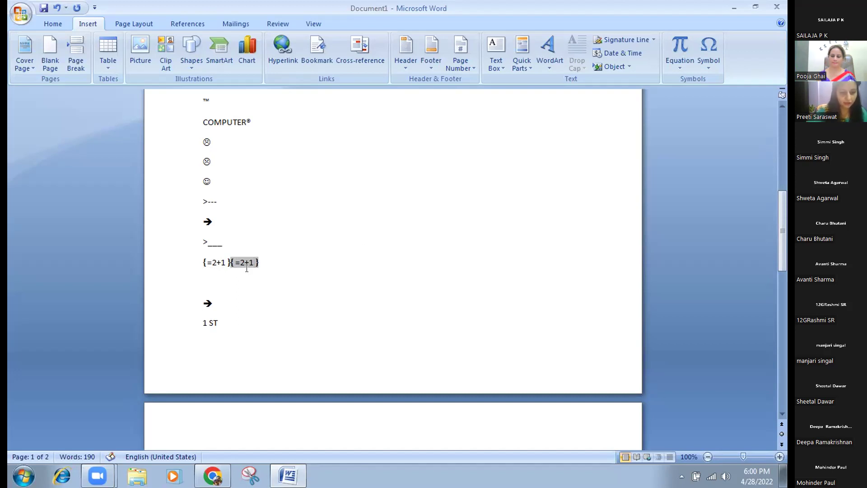
key("ctrl+F9")
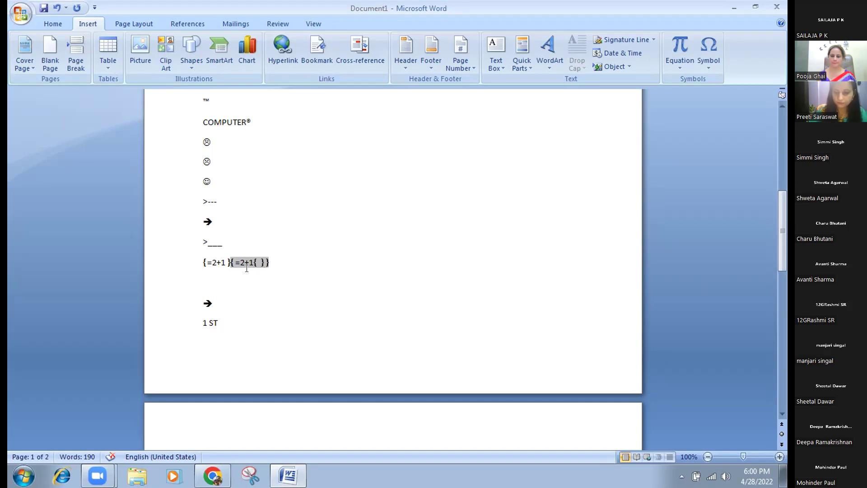
left_click(269, 258)
key("BackSpace")
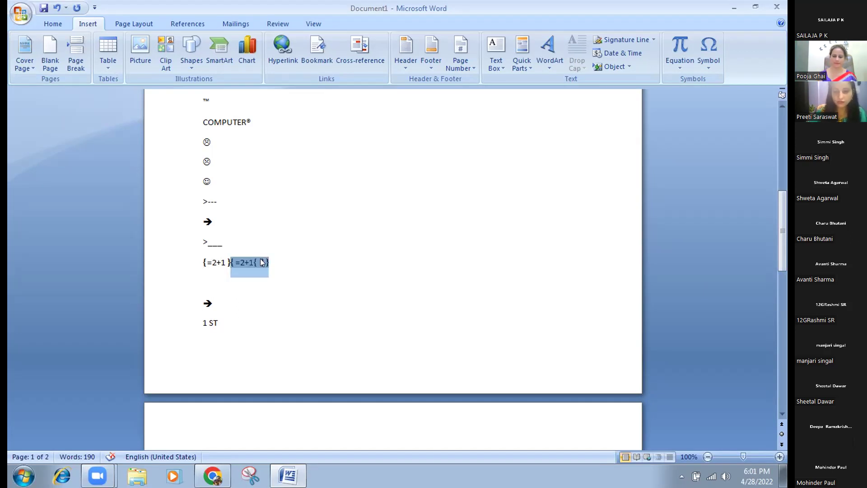
key("BackSpace")
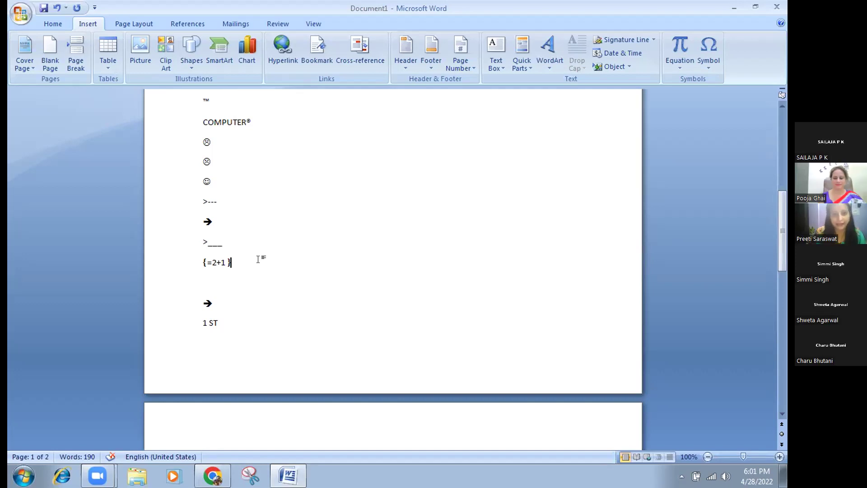
Scroll back up to the top of the document before saving under a new name.
mouse_move(202, 176)
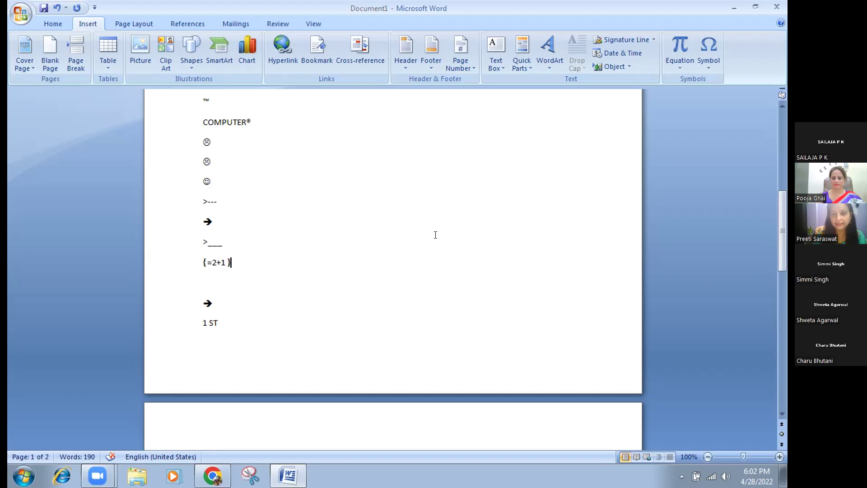
left_click_drag(783, 238, 775, 162)
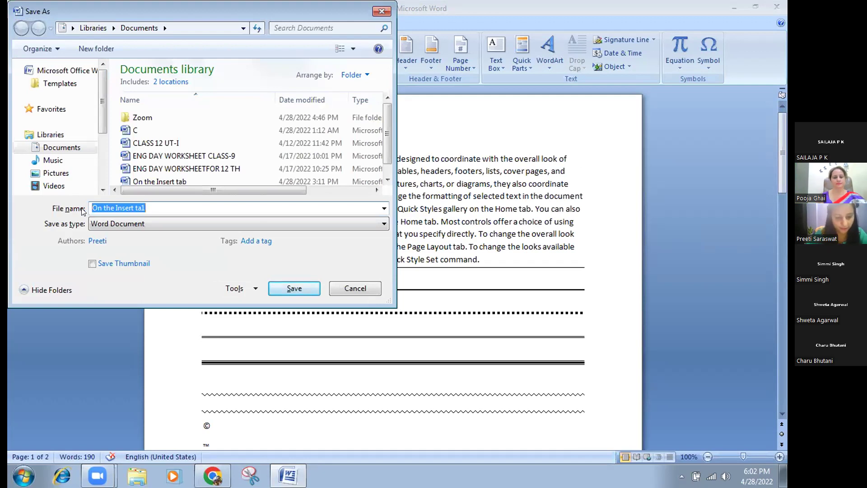
Enter 'ms word' as the file name and expand the Tools list in Save As.
type("ms word")
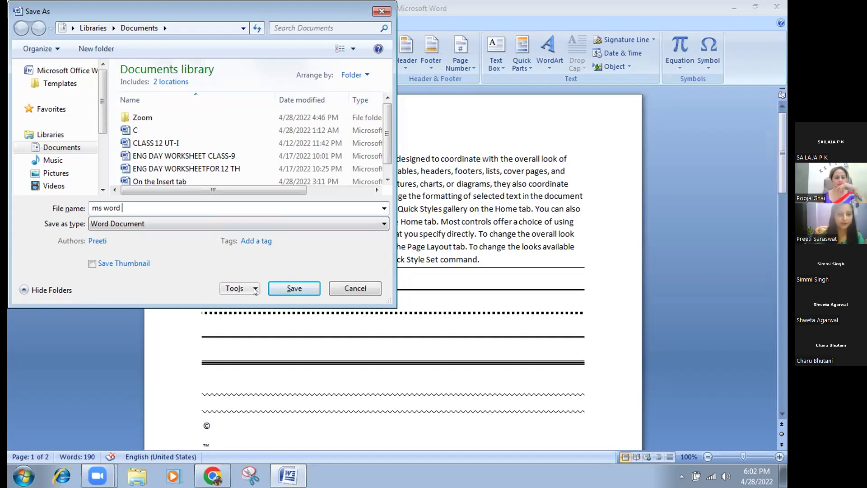
left_click(254, 290)
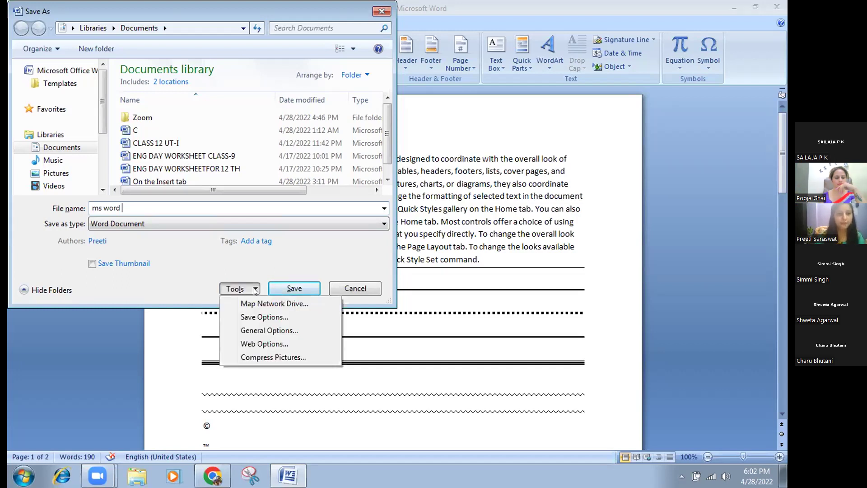
In General Options, set passwords to open and modify and tick Read-only recommended.
left_click(255, 331)
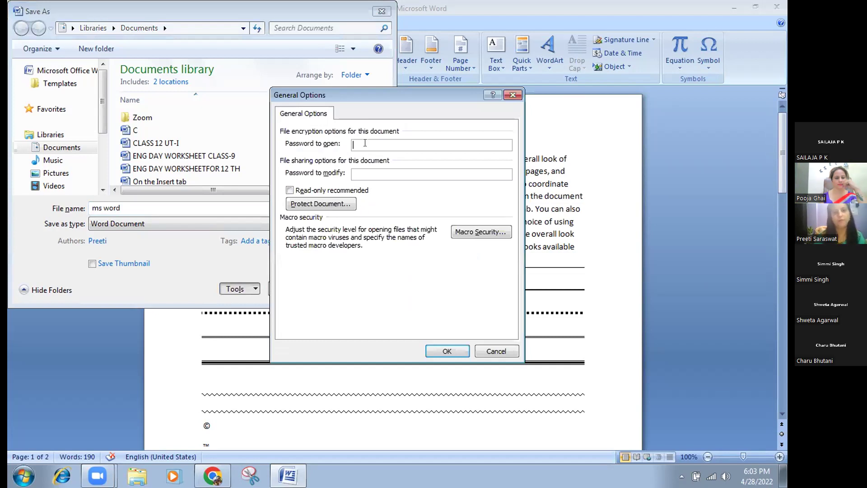
type("123")
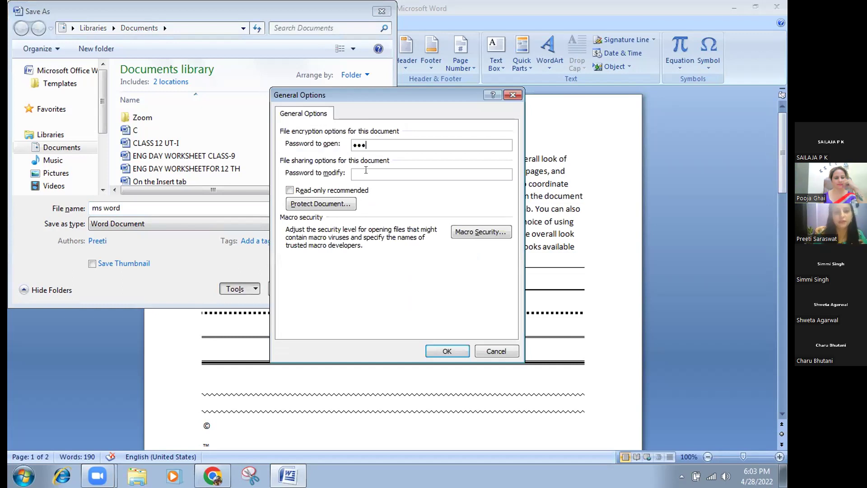
key("Tab")
type("123")
left_click(289, 190)
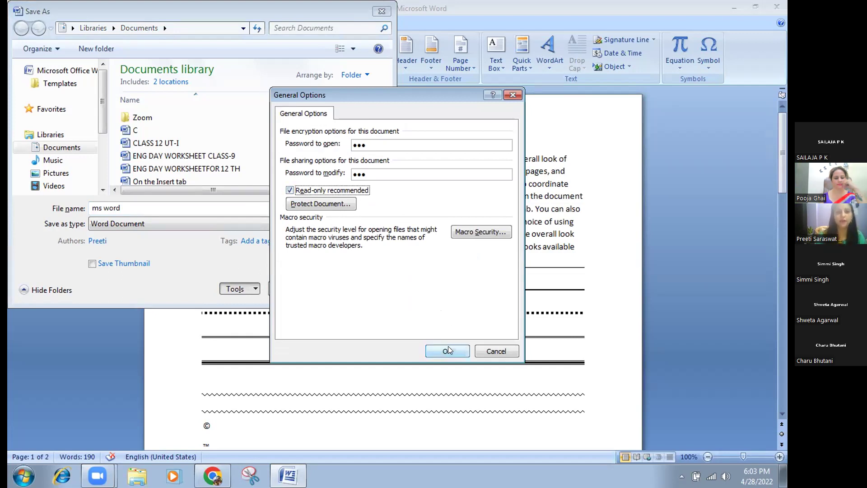
left_click(448, 350)
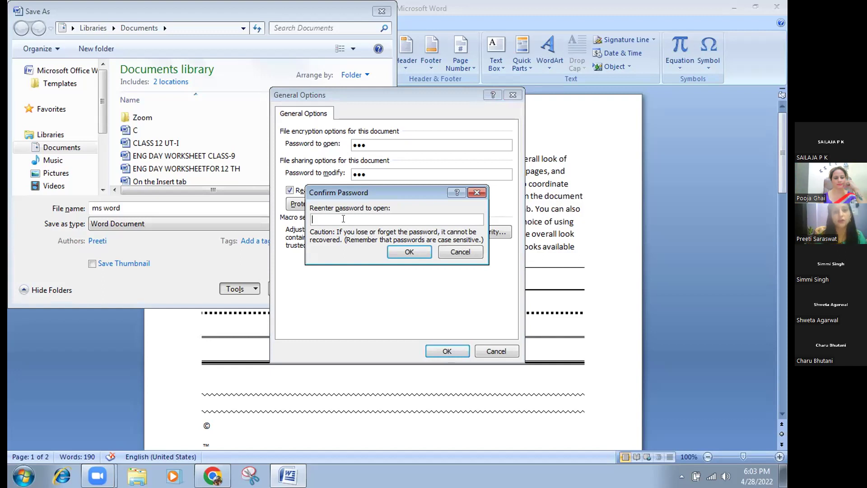
Re-enter both the open and modify passwords to confirm them.
type("123")
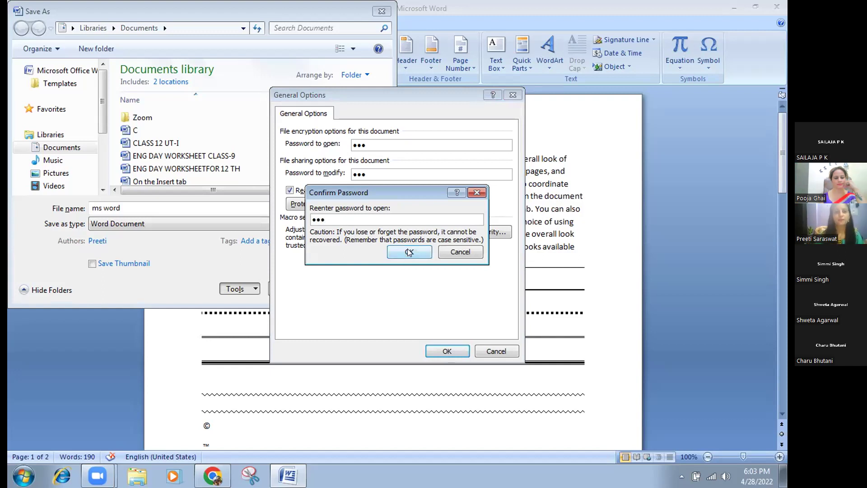
left_click(409, 251)
type("123")
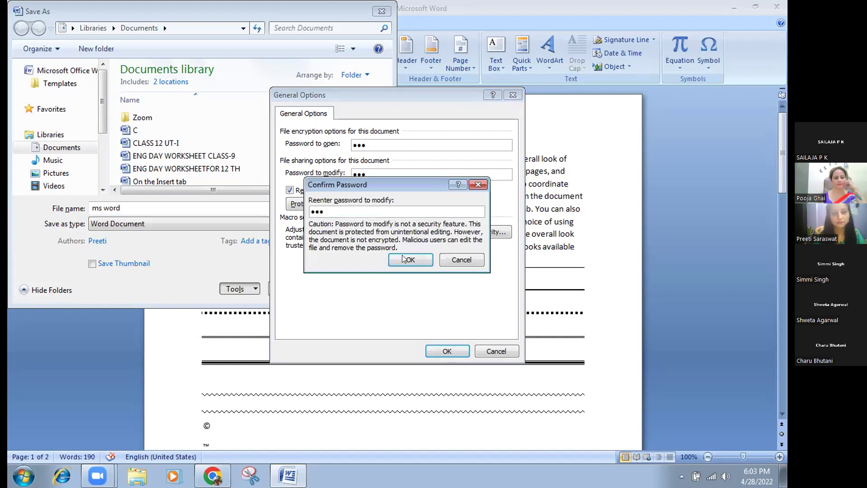
left_click(401, 254)
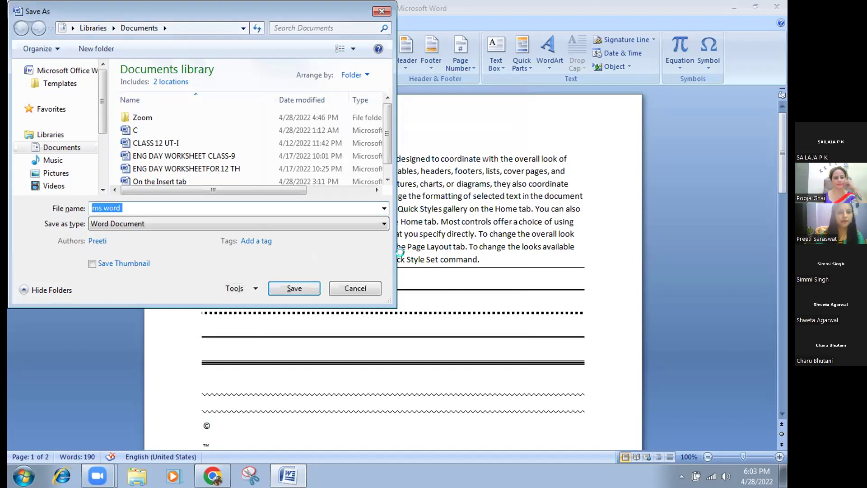
Save the file, then find ms word in Explorer's Documents library and reopen it.
left_click(293, 289)
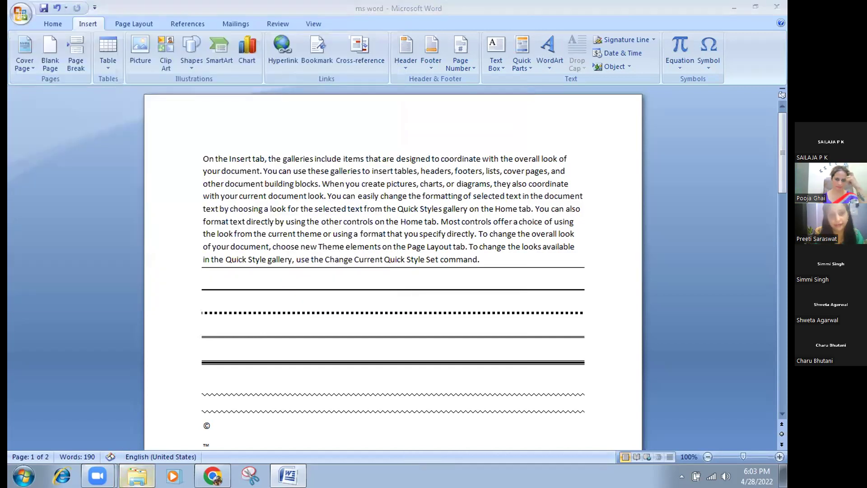
left_click(137, 475)
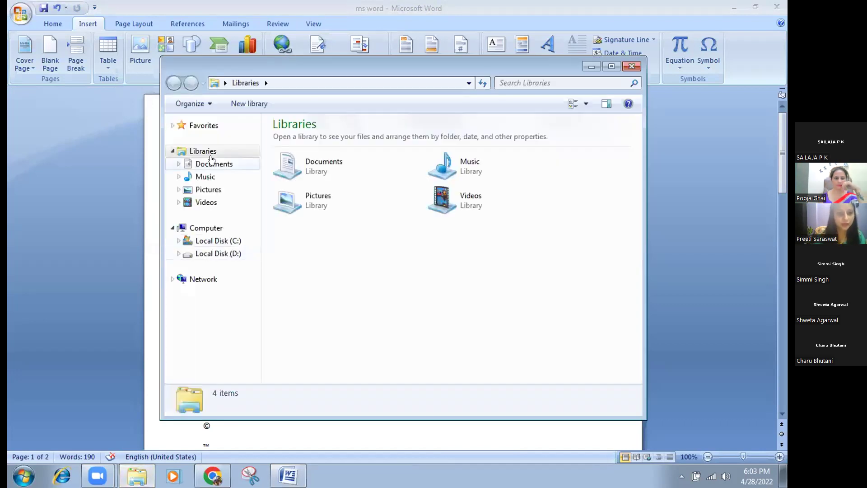
left_click(212, 163)
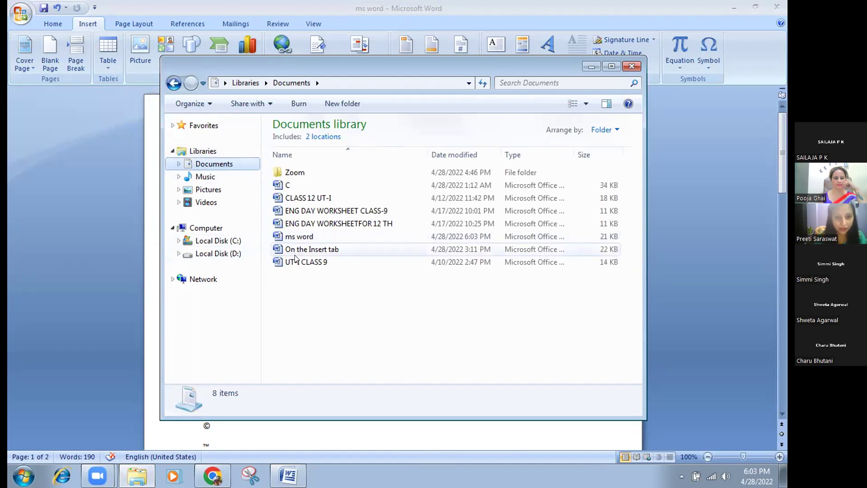
double_click(293, 238)
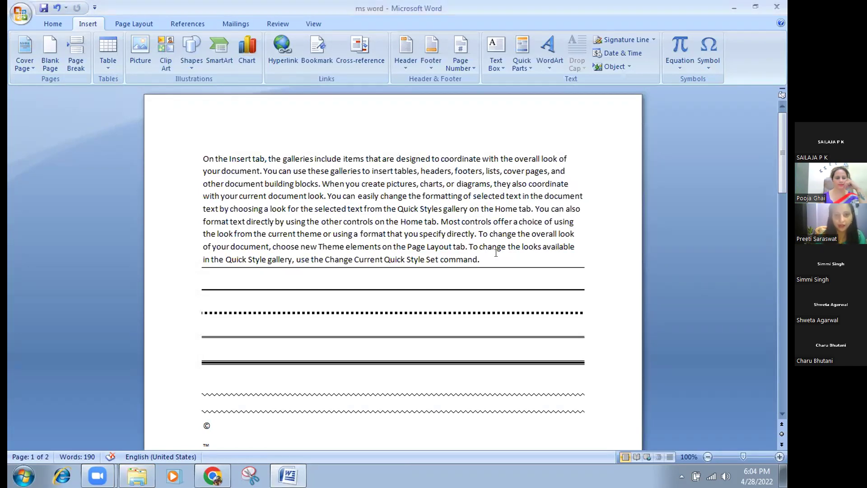
Try selections in the opening paragraph, clear them and undo the last change.
left_click(481, 259)
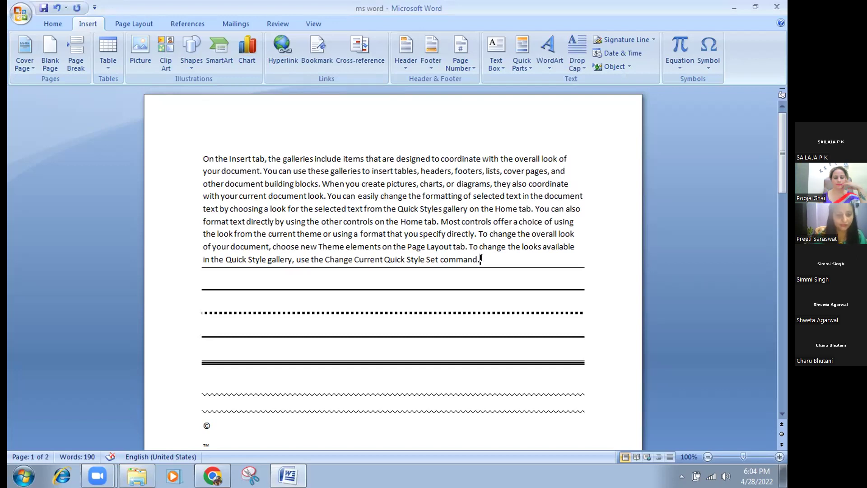
left_click_drag(481, 259, 427, 246)
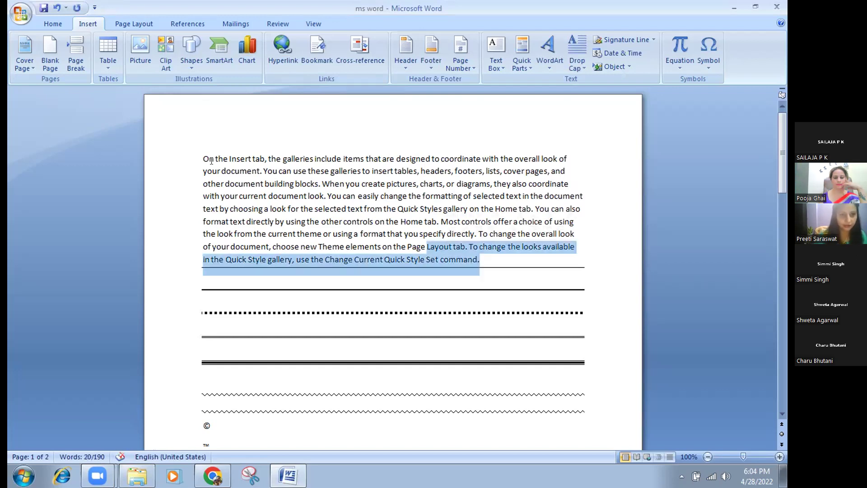
left_click_drag(322, 221, 321, 233)
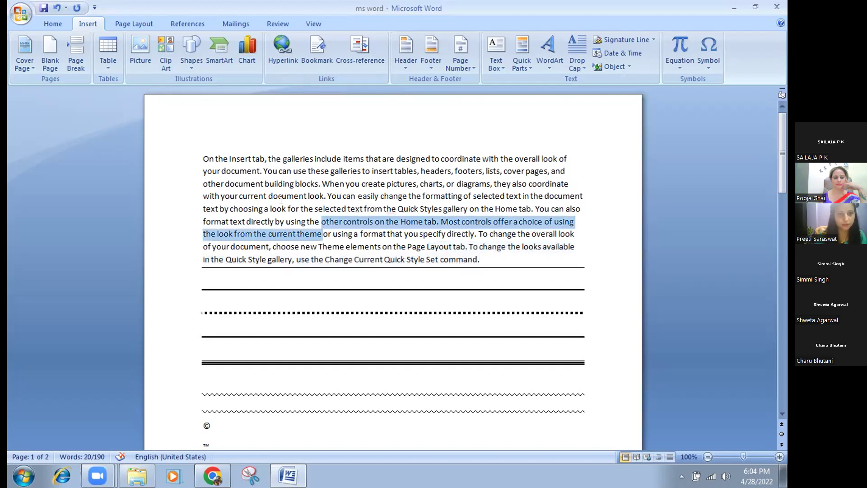
left_click(197, 145)
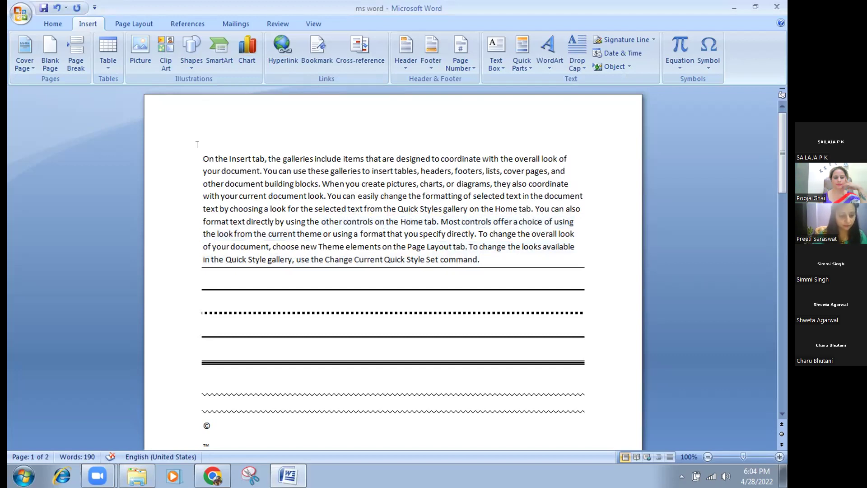
key("ctrl+z")
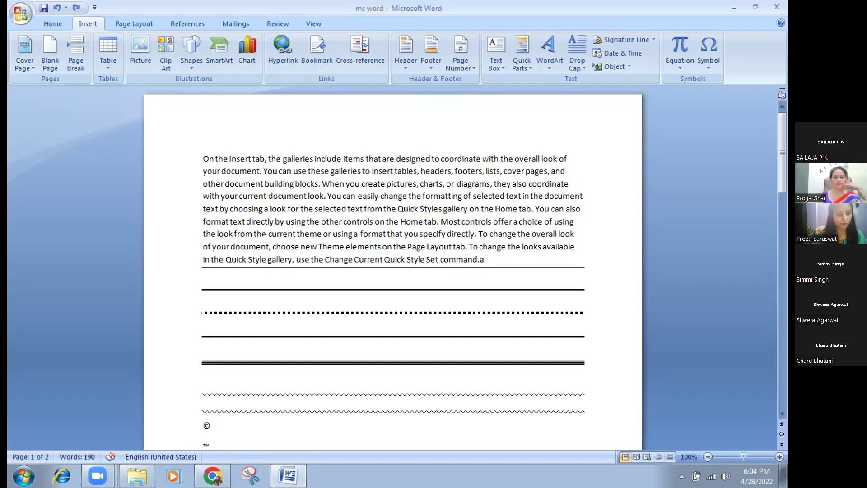
Save, then delete the stray period and letter 'a' after 'command'.
key("ctrl+s")
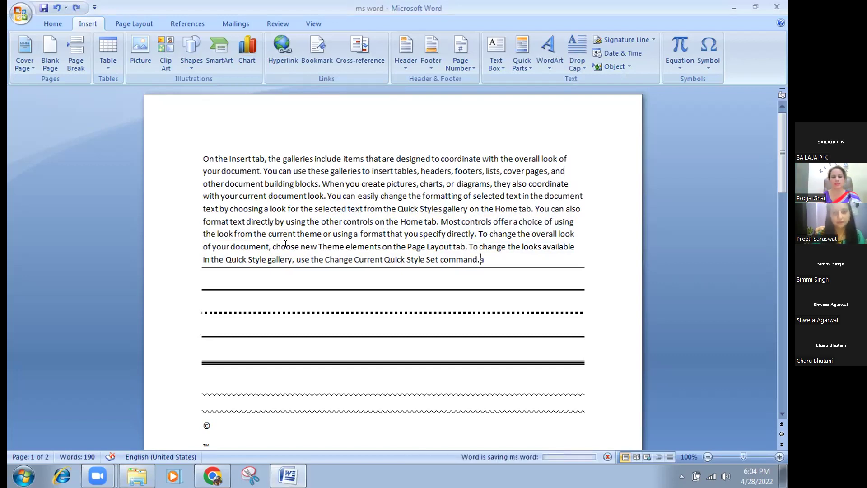
key("Left")
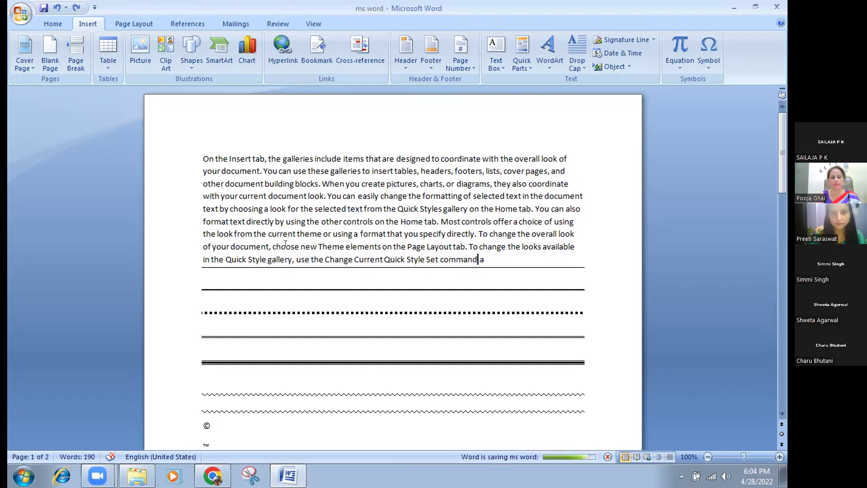
key("Delete")
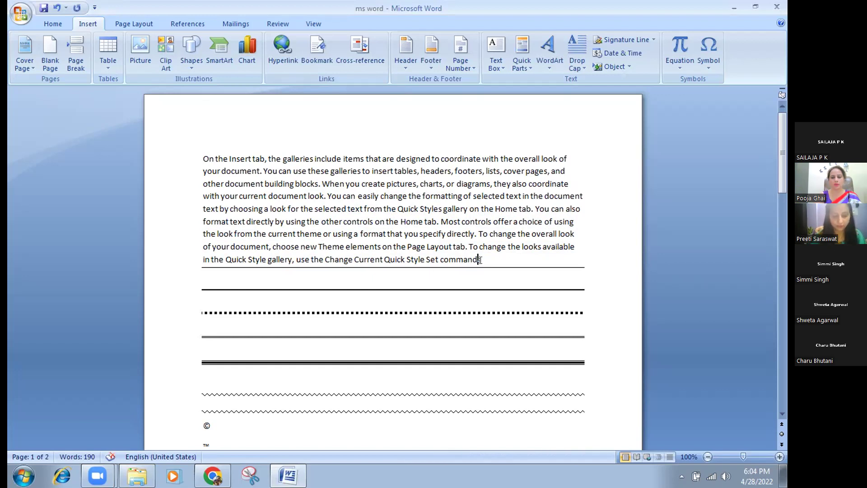
left_click_drag(477, 261, 480, 262)
key("Delete")
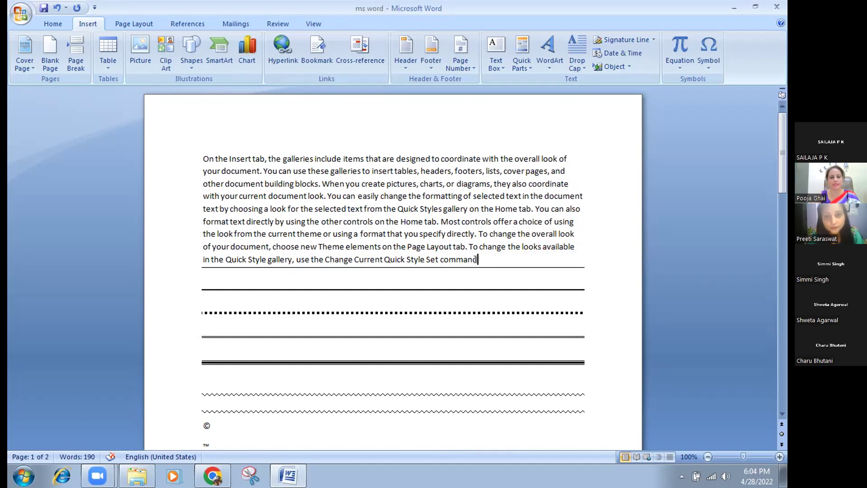
Close ms word saving changes, then reopen it by entering its password twice.
left_click(776, 8)
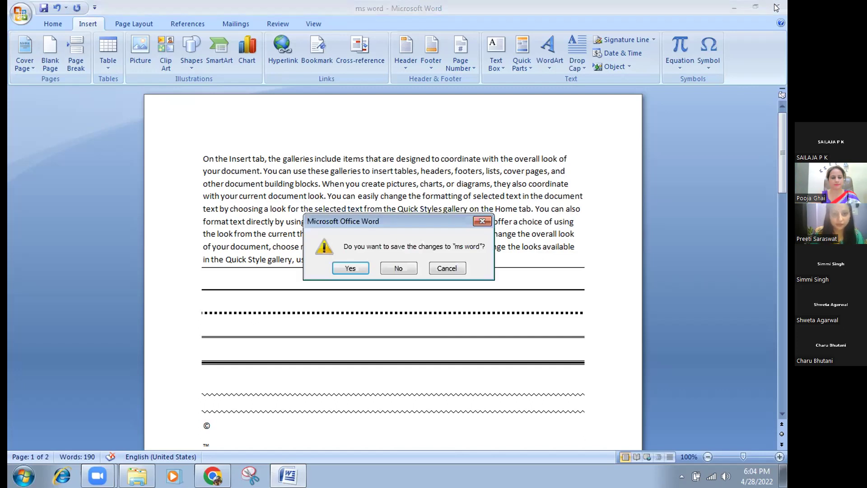
left_click(350, 268)
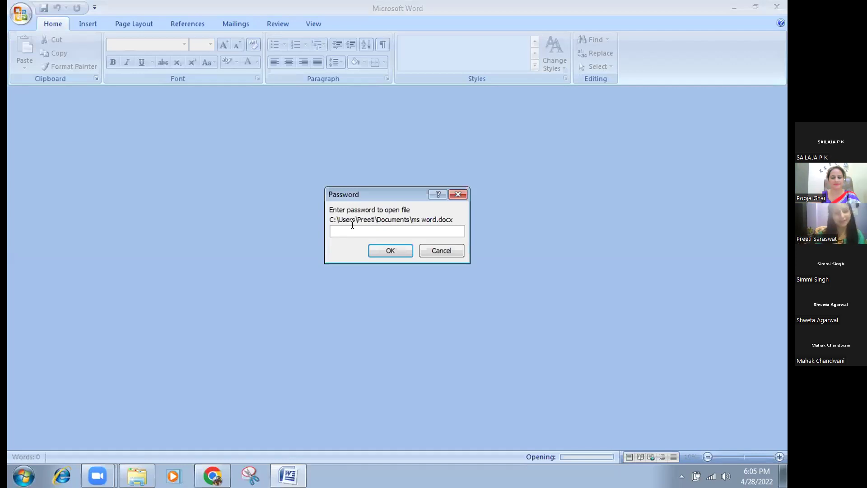
type("•••")
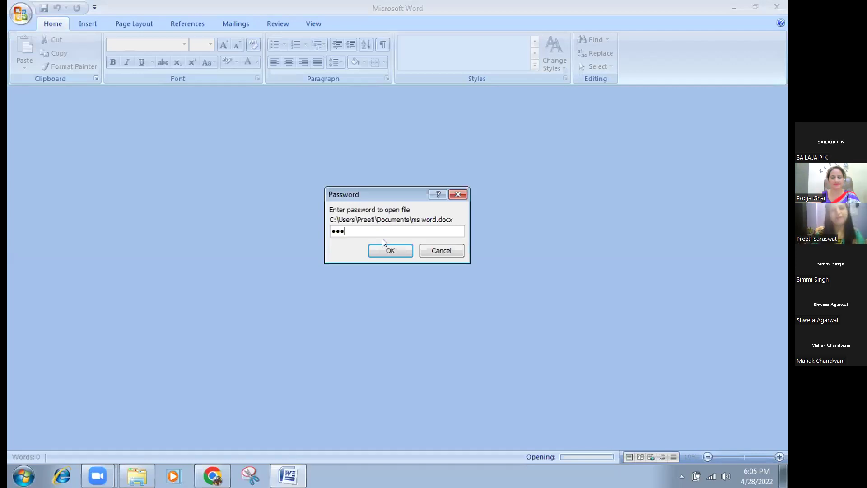
left_click(397, 250)
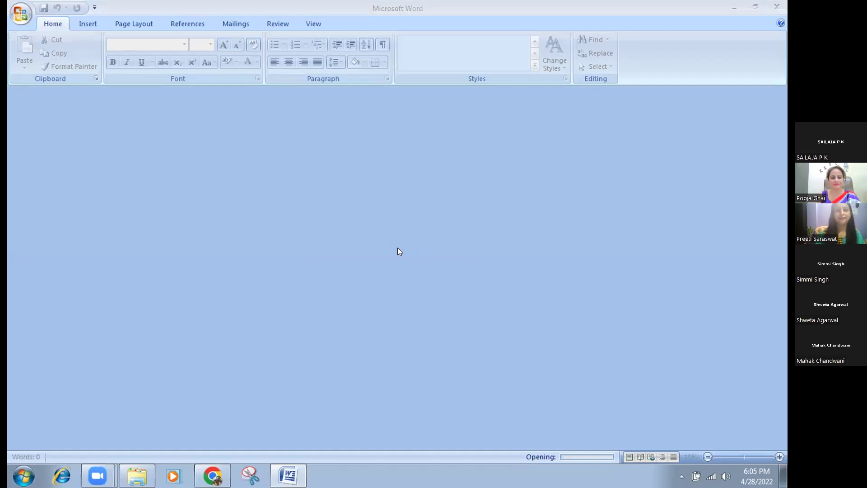
type("•••")
left_click(398, 252)
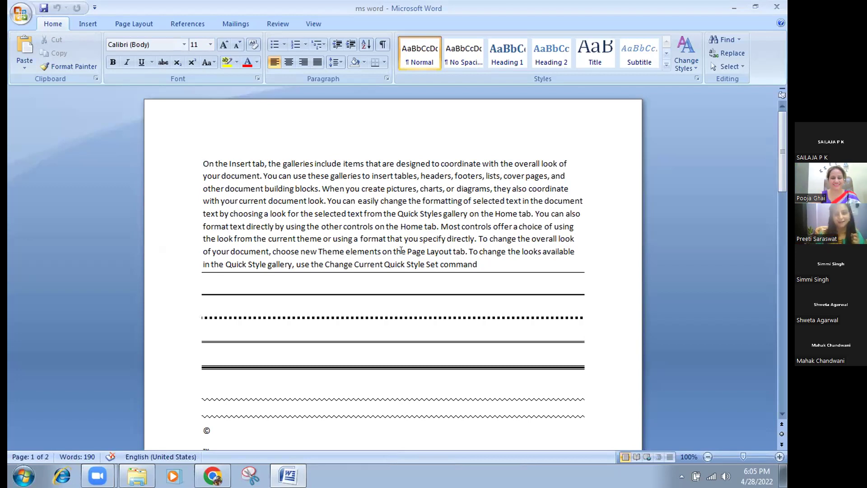
left_click(491, 262)
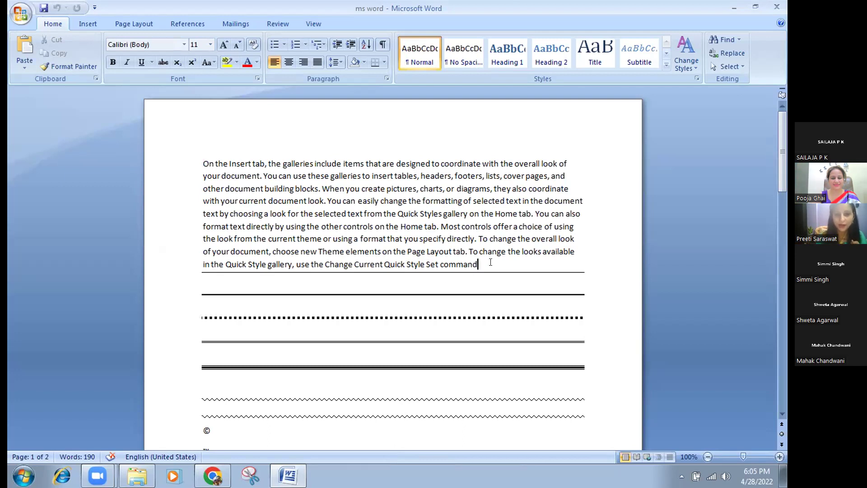
type("m")
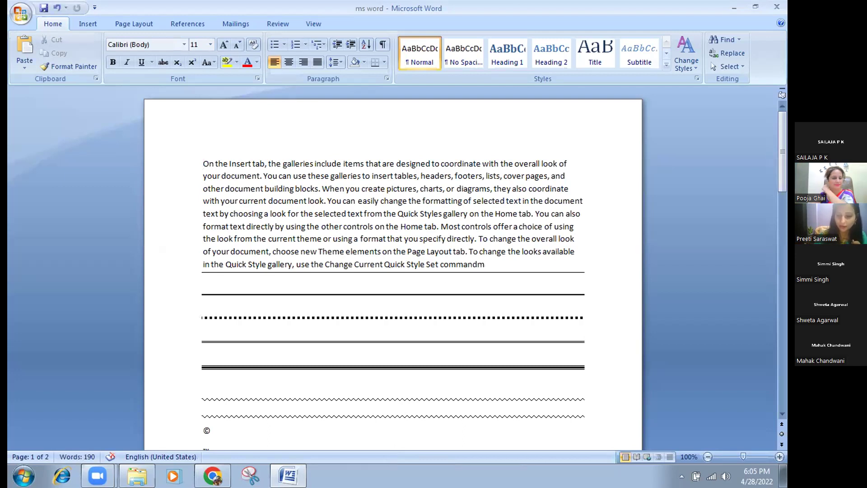
key("BackSpace")
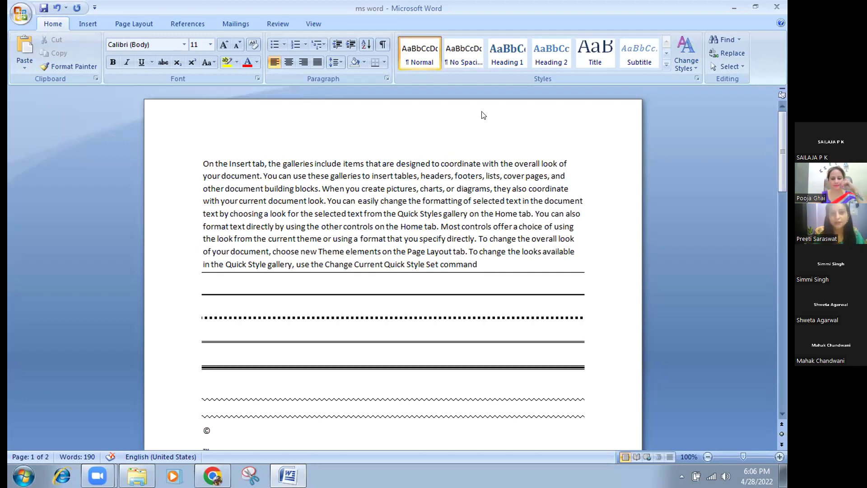
Minimize Word and open Google Drive's My Drive page in a new Chrome tab.
left_click(731, 8)
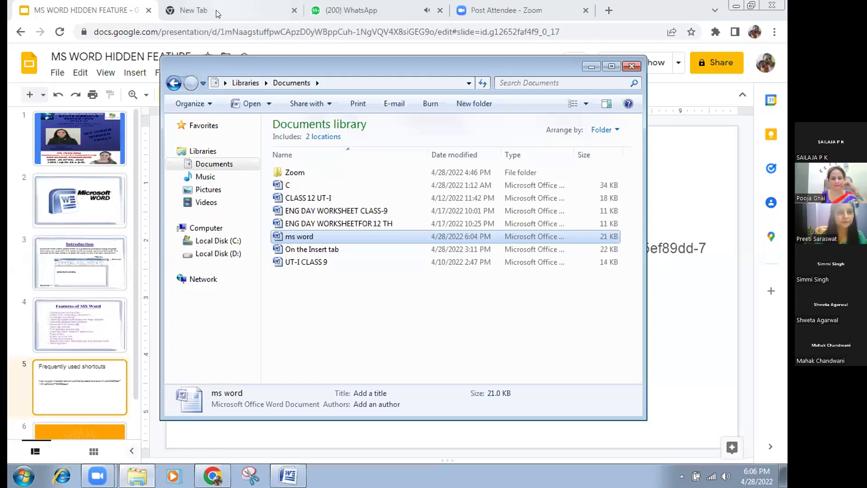
left_click(217, 14)
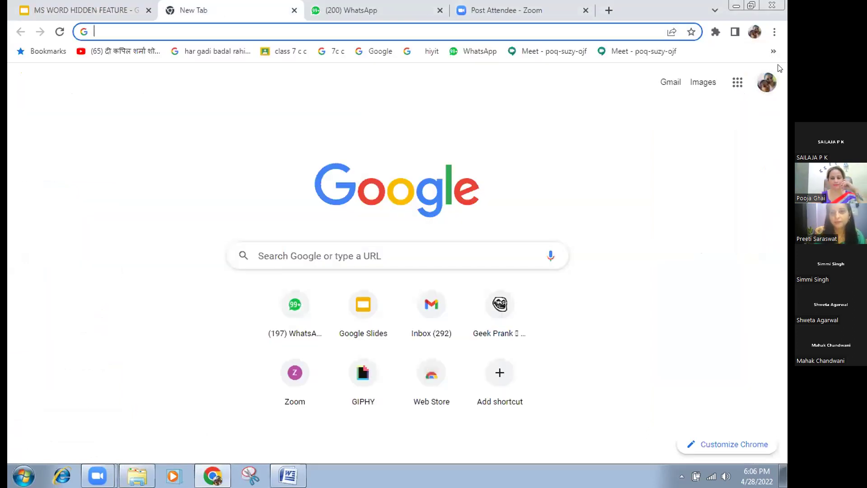
left_click(737, 82)
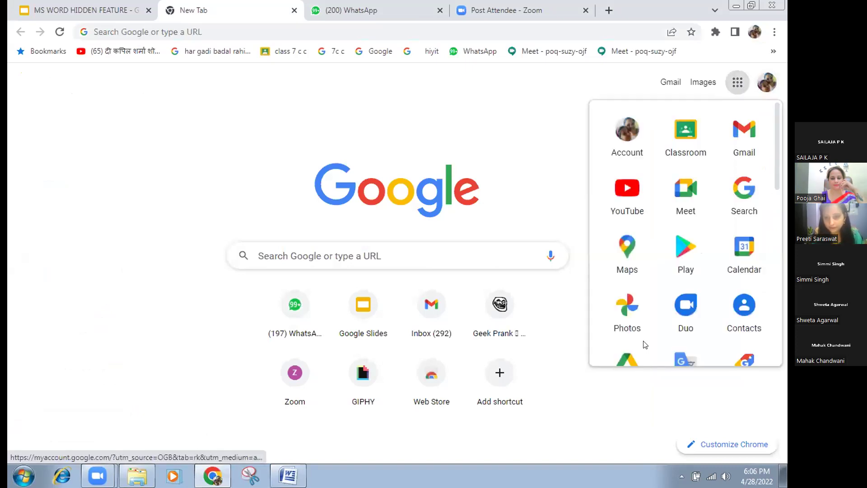
left_click(624, 359)
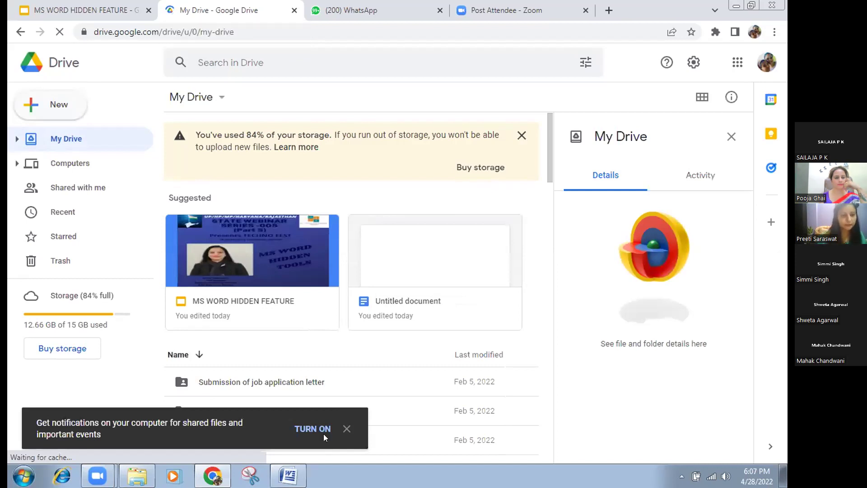
Dismiss the notifications prompt and create a new blank Google Docs document from Drive.
left_click(346, 427)
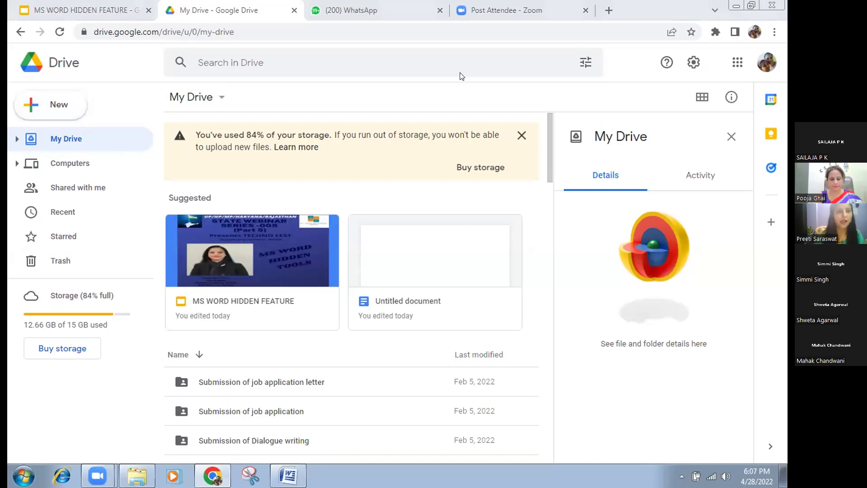
left_click(31, 106)
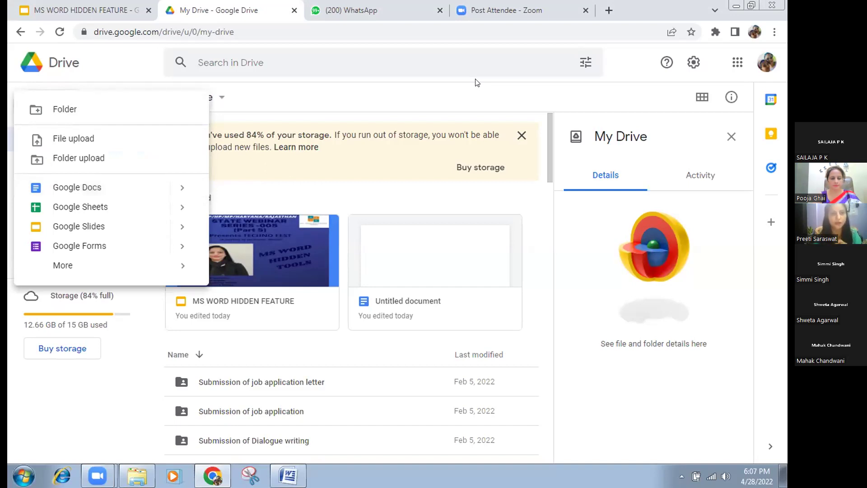
left_click(57, 190)
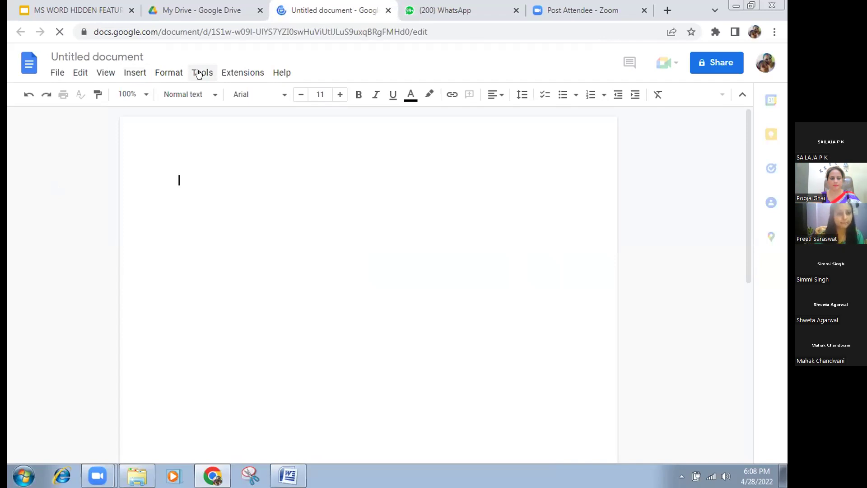
Turn on voice typing from the Tools menu, with English (US) as the language.
left_click(206, 75)
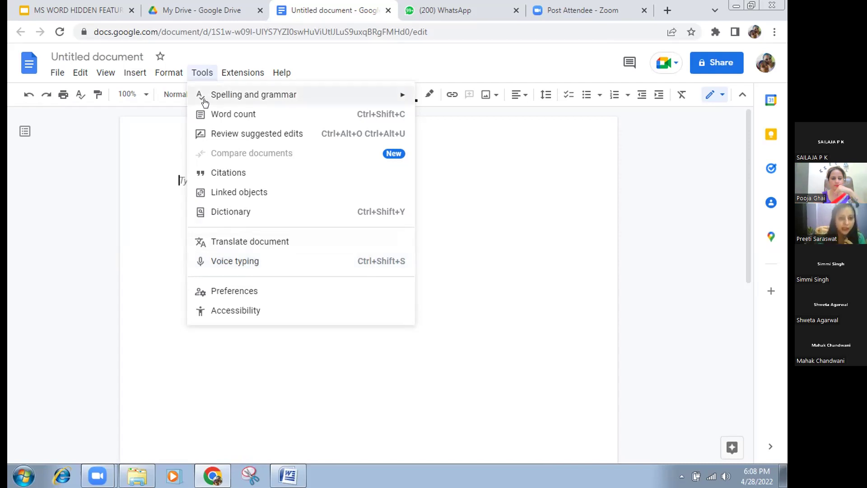
left_click(224, 261)
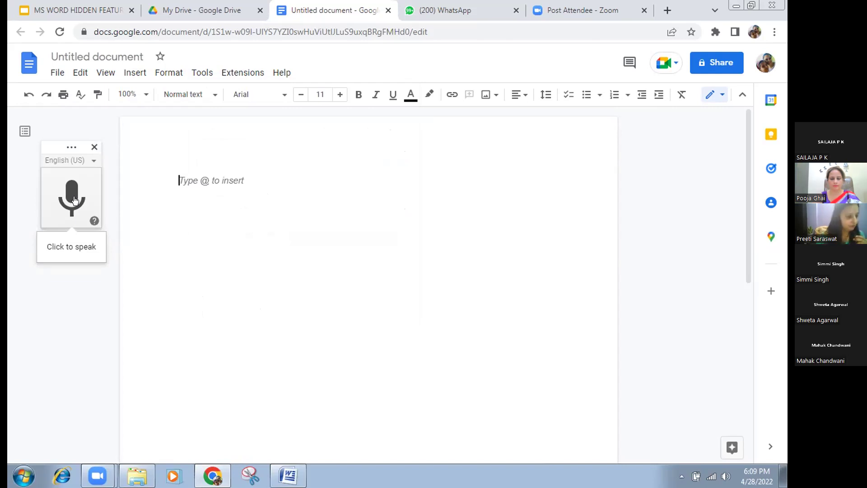
Dictate the opening sentence 'Today there are many more people in the world…' and end it with a period.
left_click(75, 201)
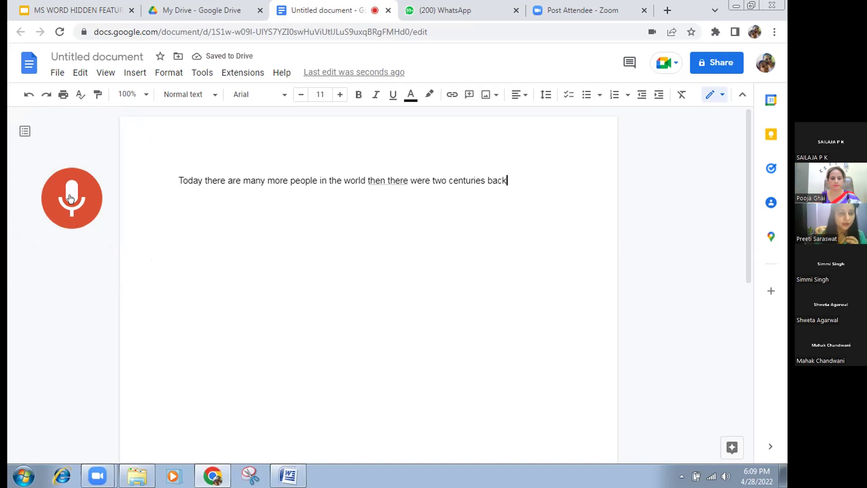
left_click(70, 198)
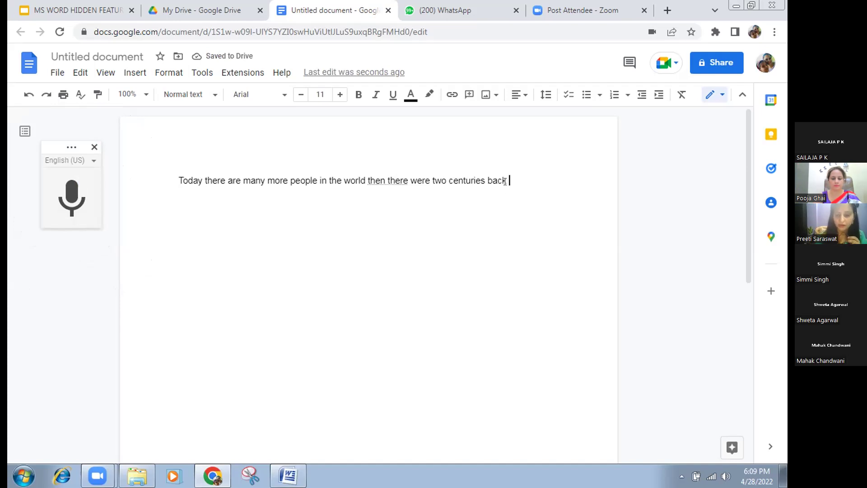
type(".")
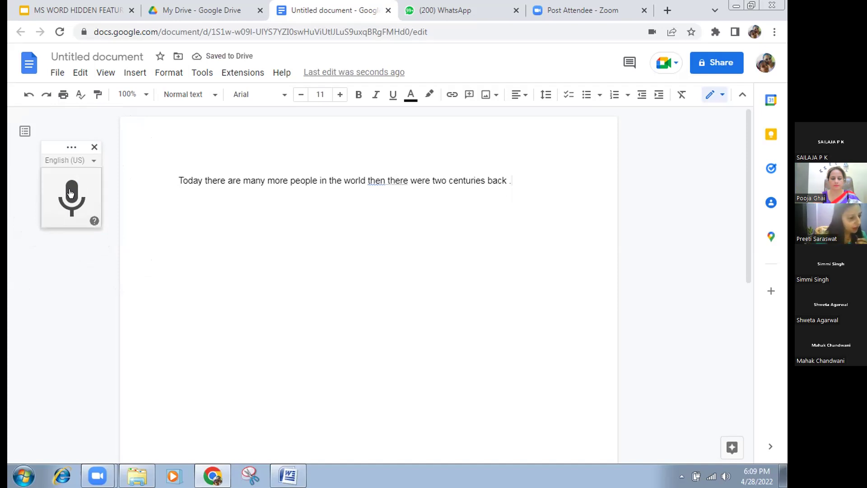
Dictate the remaining sentences, ending with 'Very thankful to eat'.
left_click(71, 193)
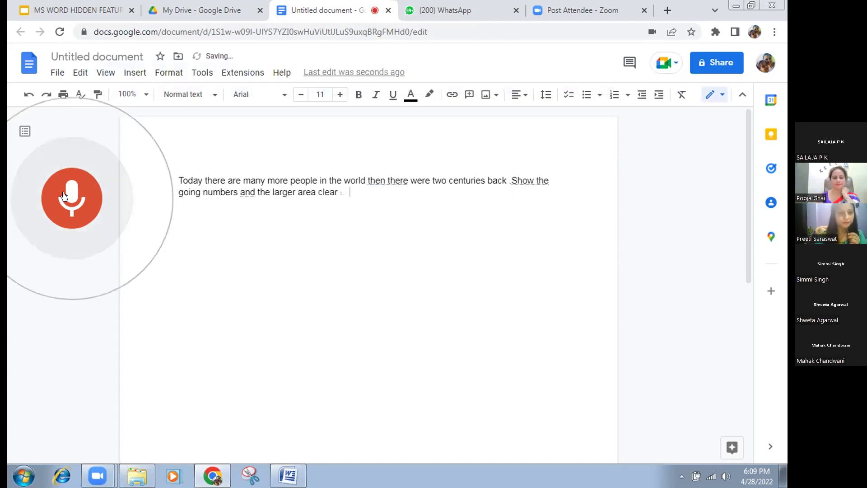
left_click(64, 196)
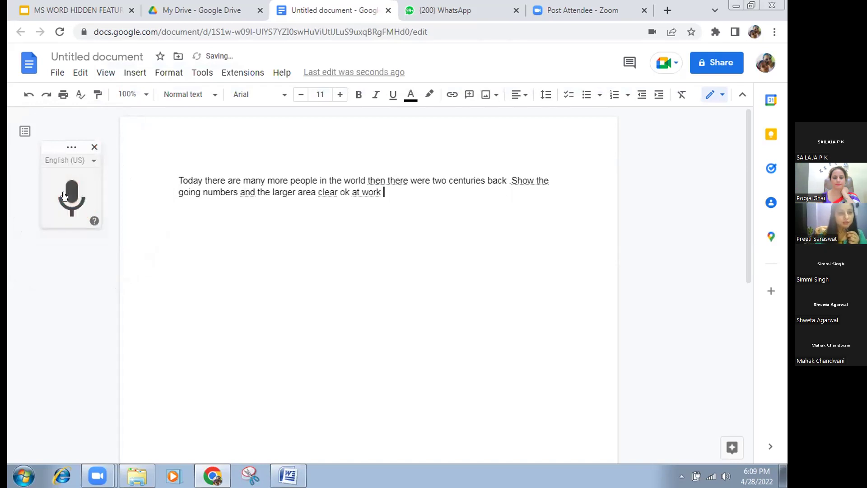
left_click(63, 196)
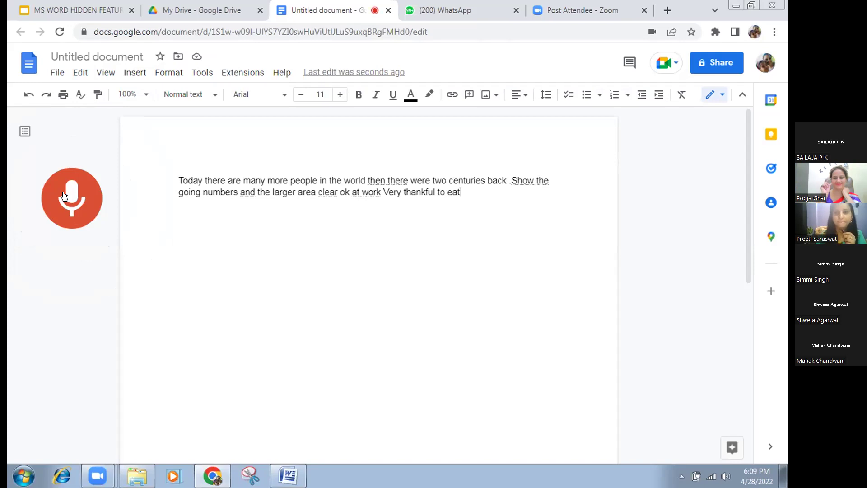
left_click(64, 199)
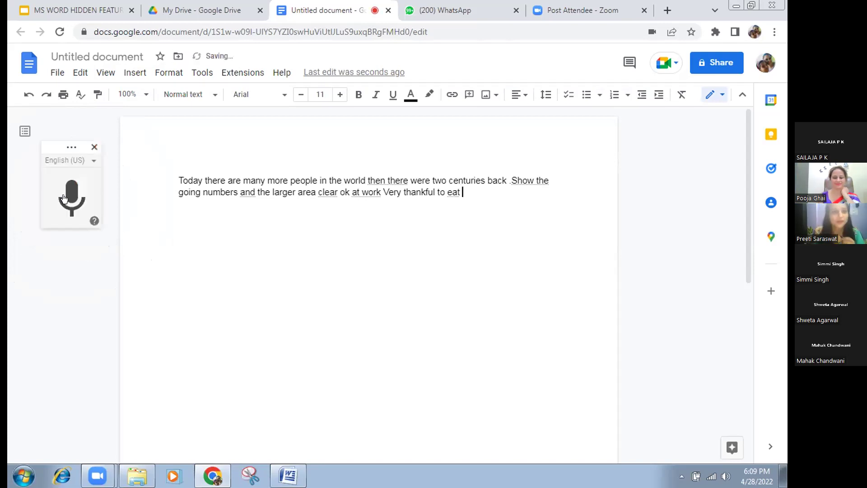